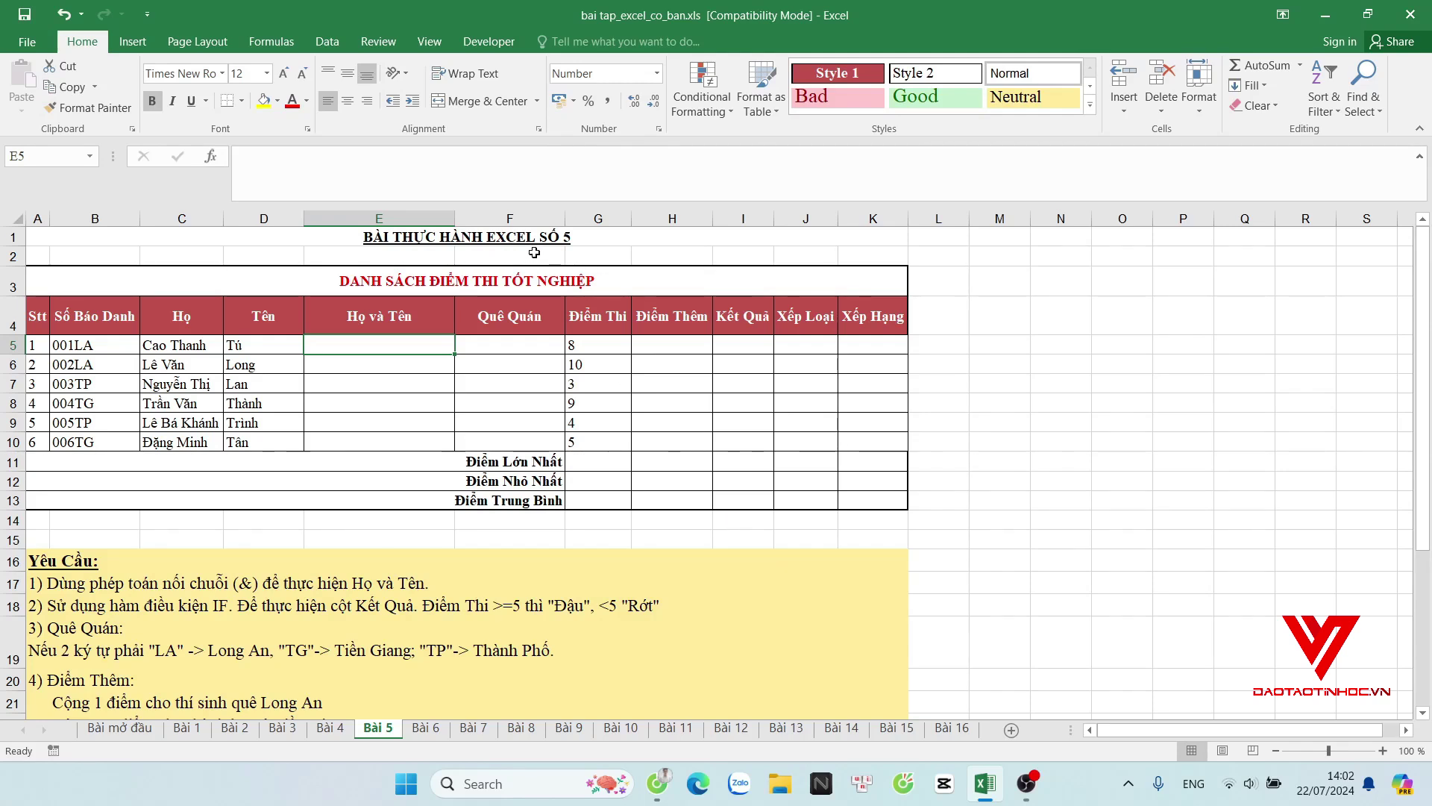
# Enter =C5&D5 in E5 to join the Họ and Tên values.
pyautogui.scroll(-1, 219, 389)
pyautogui.scroll(-4, 224, 408)
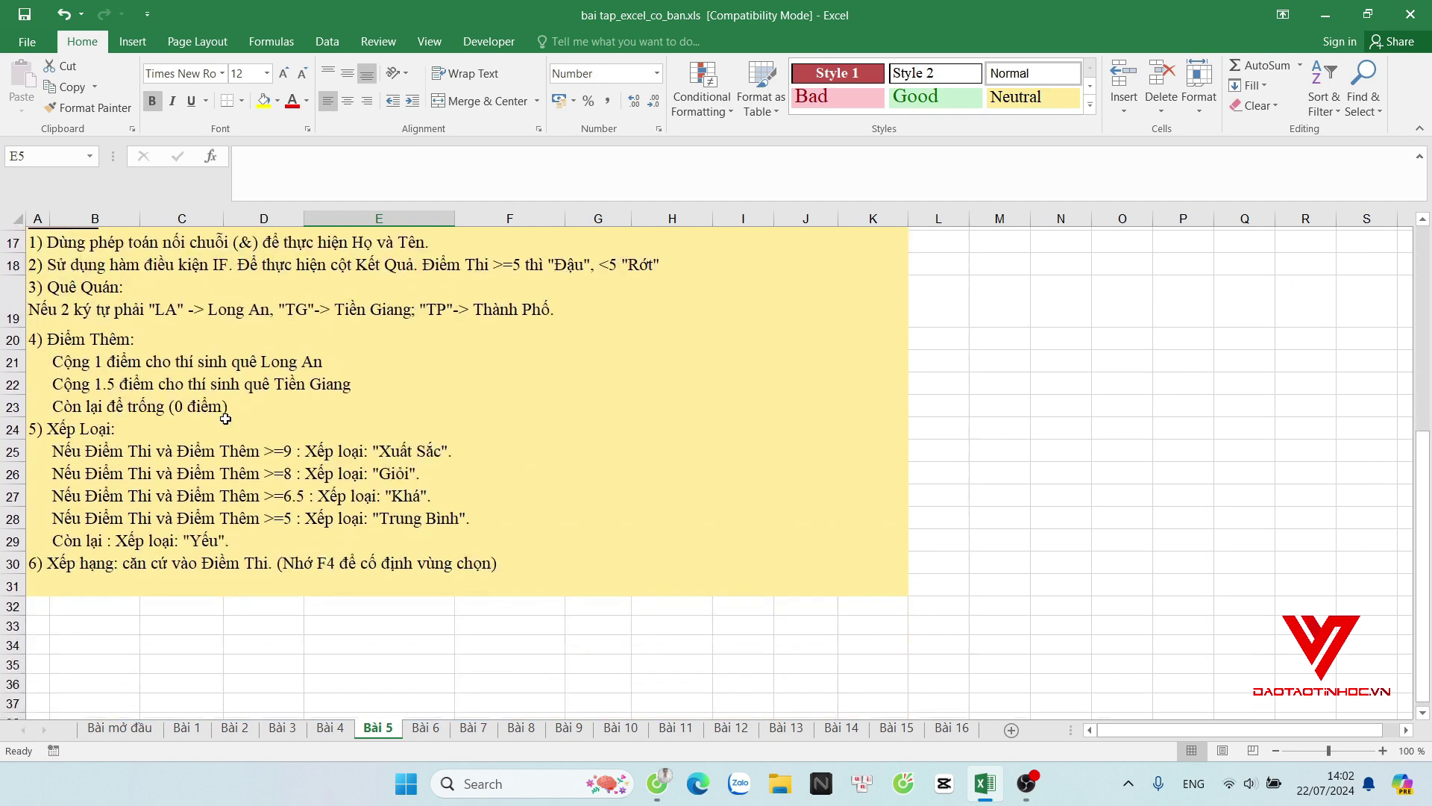
pyautogui.scroll(5, 139, 392)
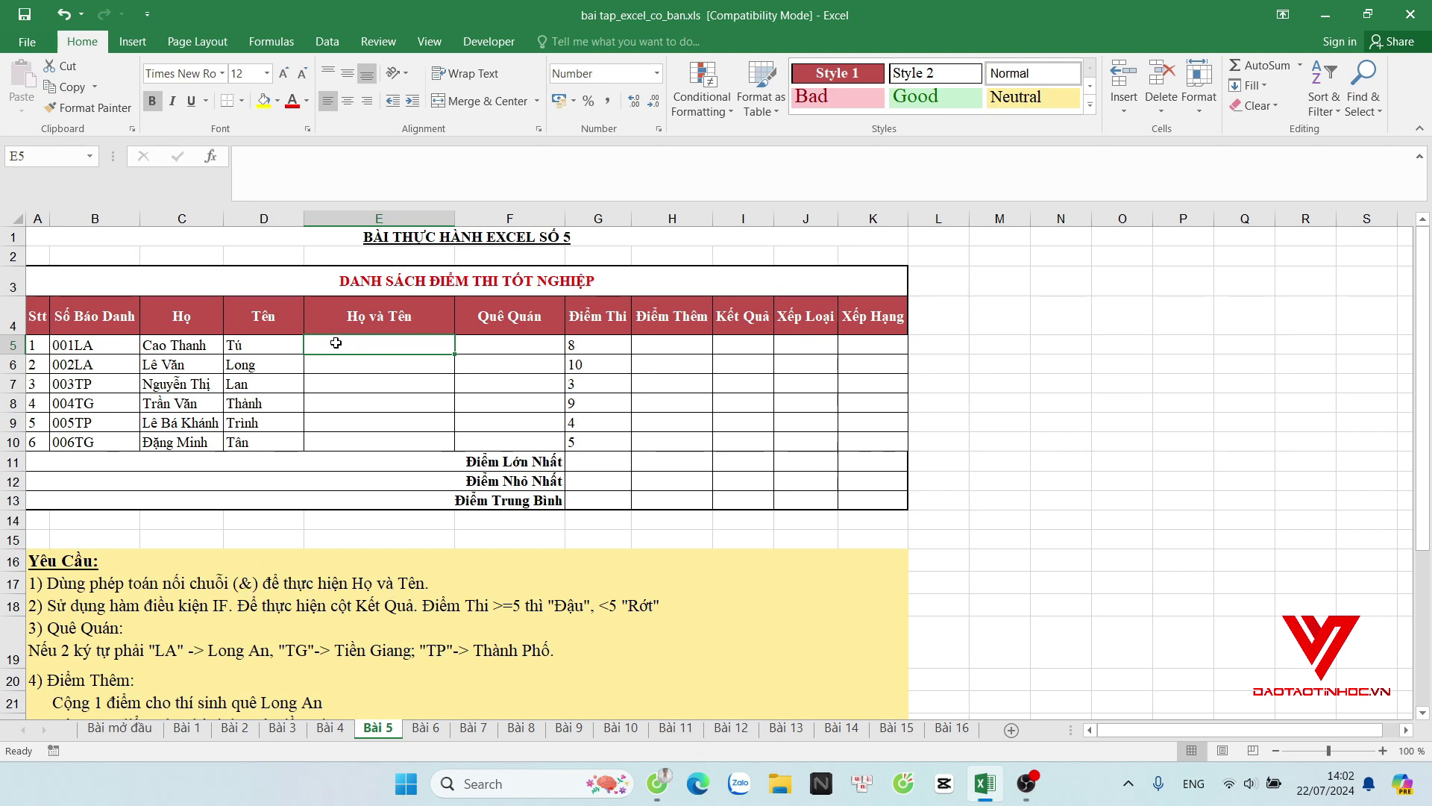
pyautogui.moveTo(335, 342); pyautogui.dragTo(348, 338)
pyautogui.write('=')
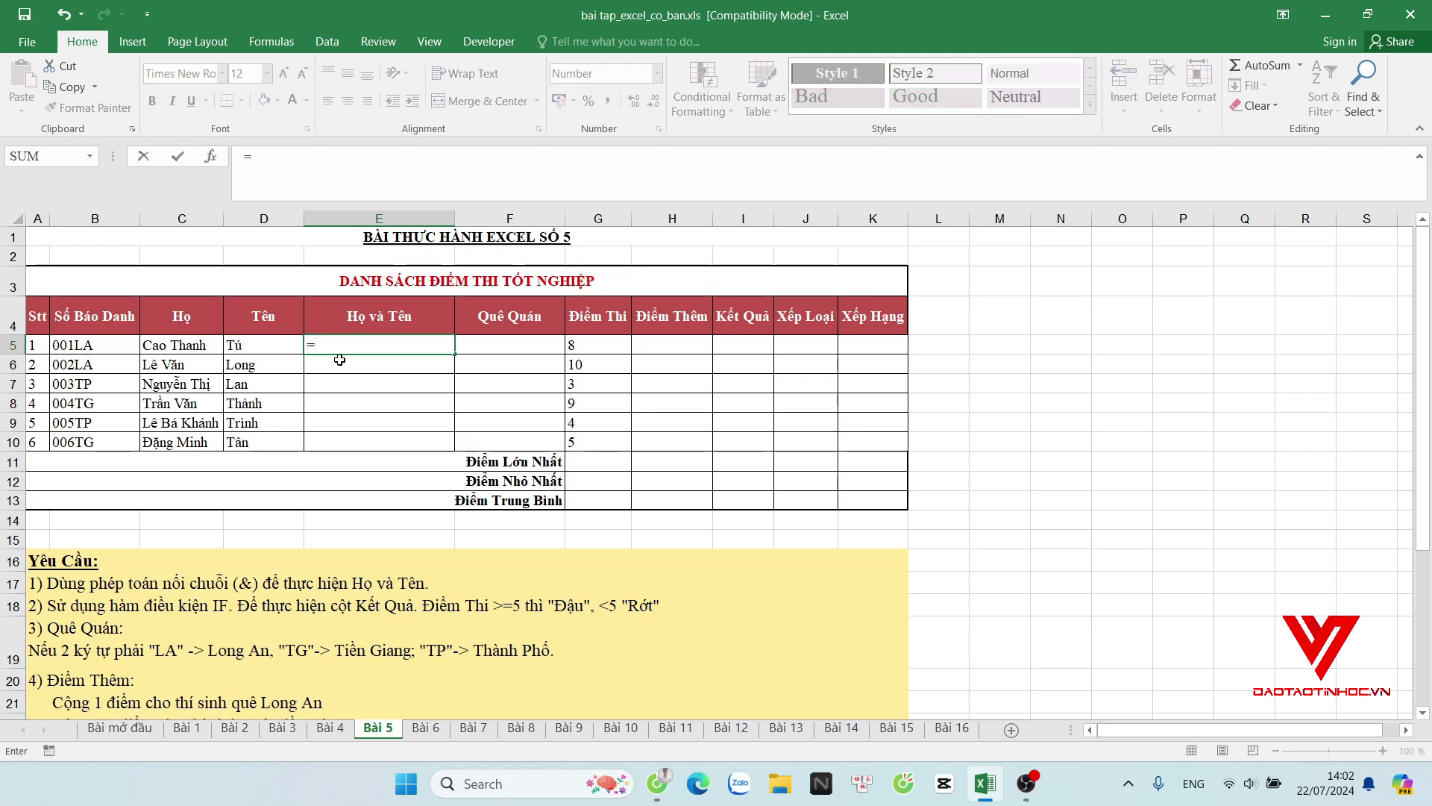
pyautogui.click(173, 346)
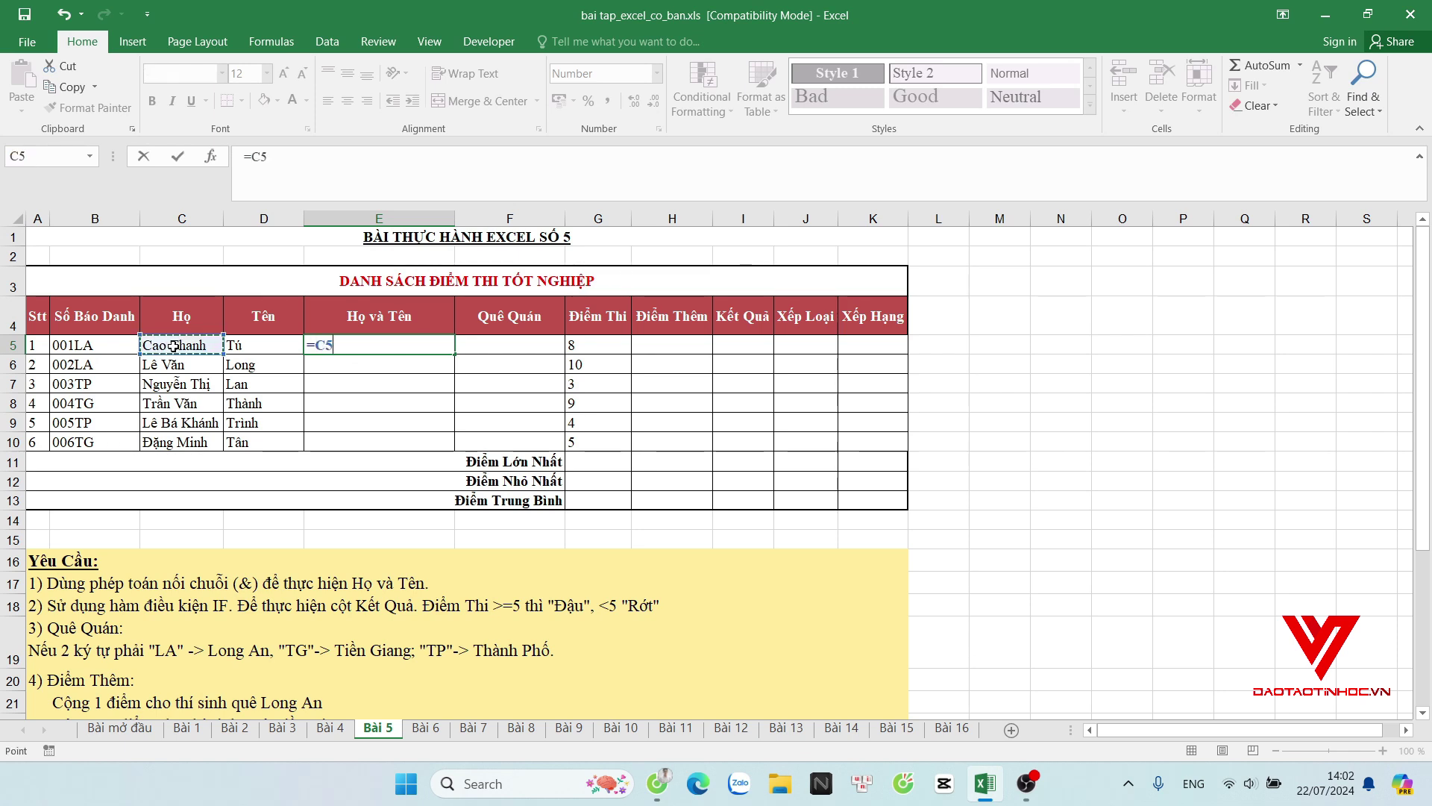
pyautogui.write('&')
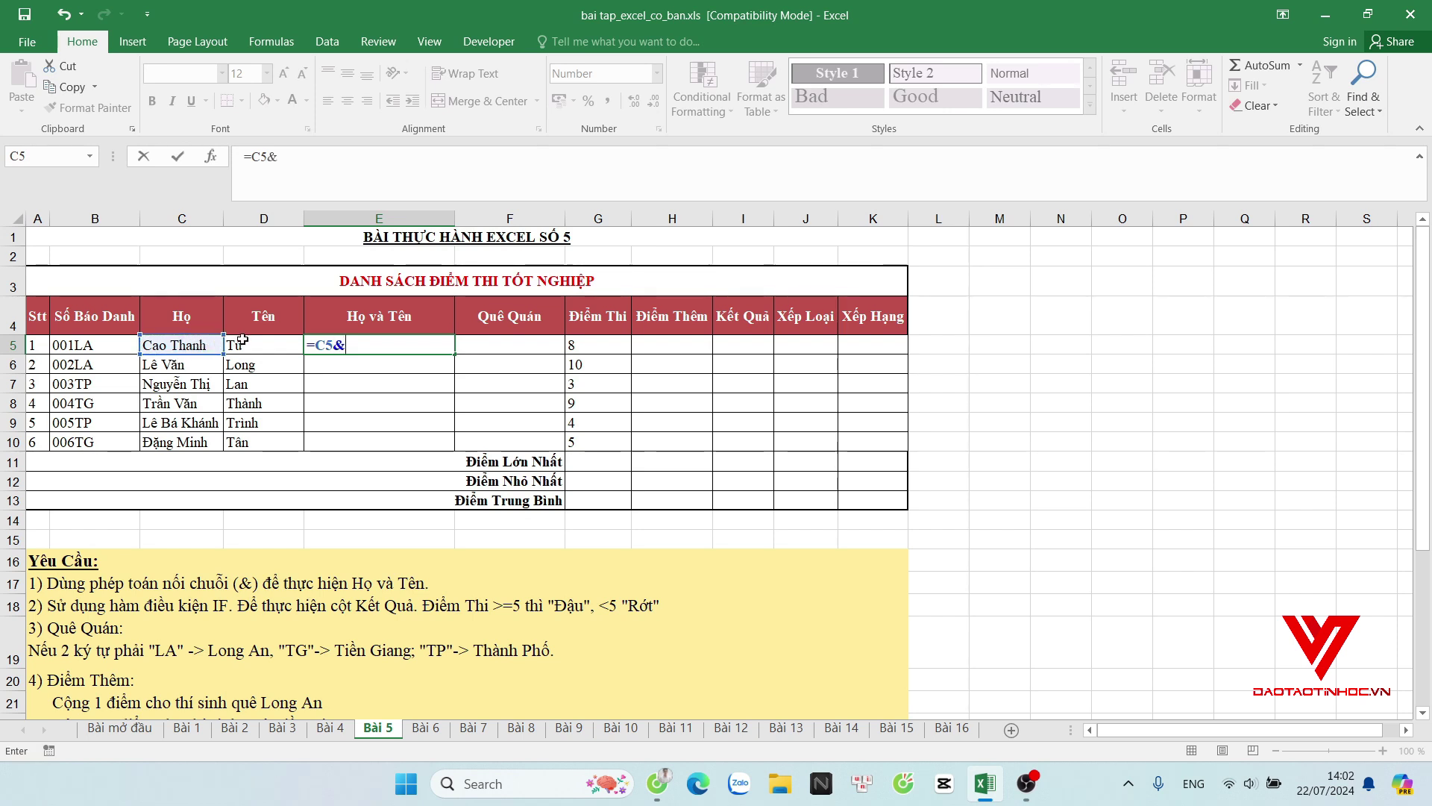
pyautogui.click(297, 351)
pyautogui.hotkey('ctrl', 'Return')
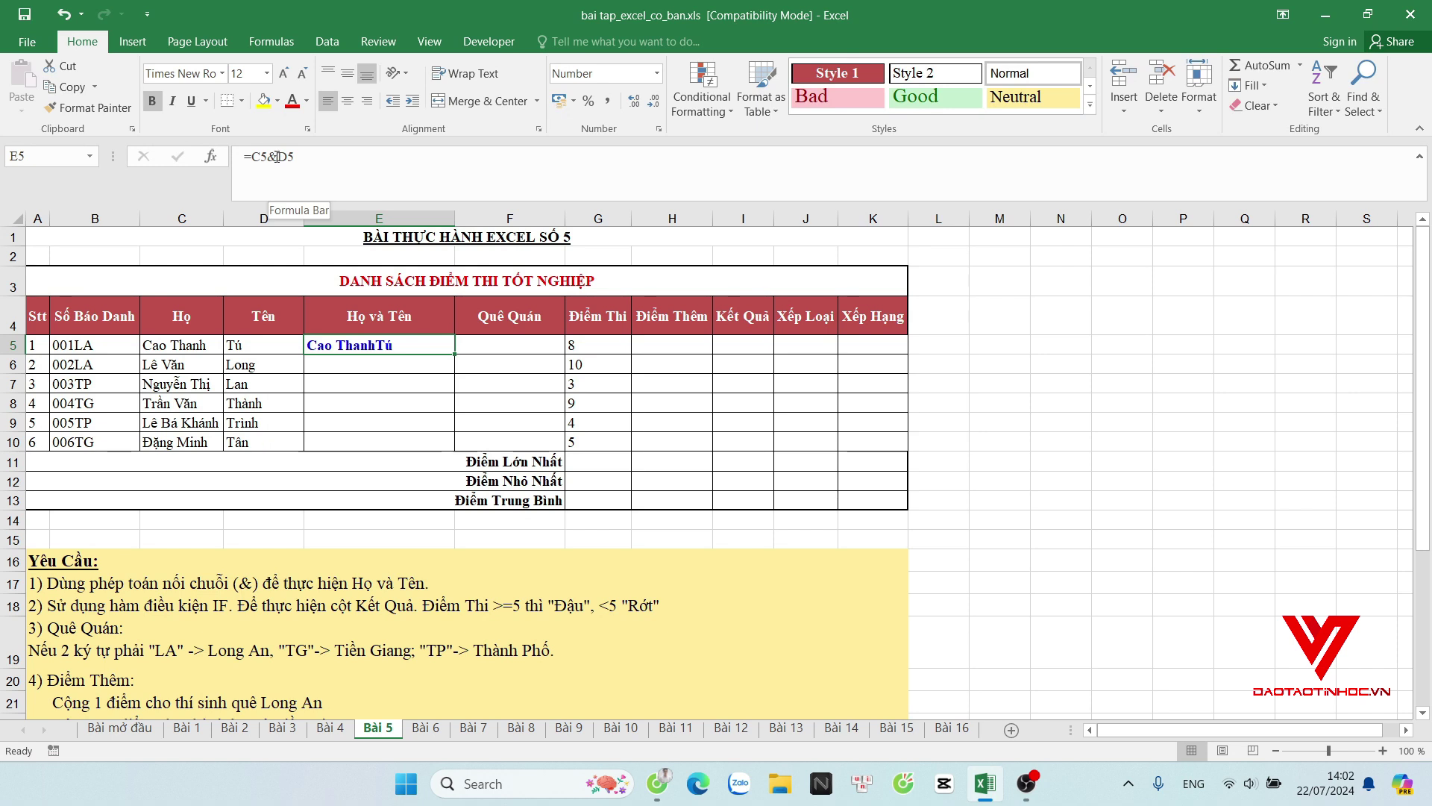
# Add a space to the E5 formula (=C5&" "&D5) and fill it down to E10.
pyautogui.doubleClick(416, 356)
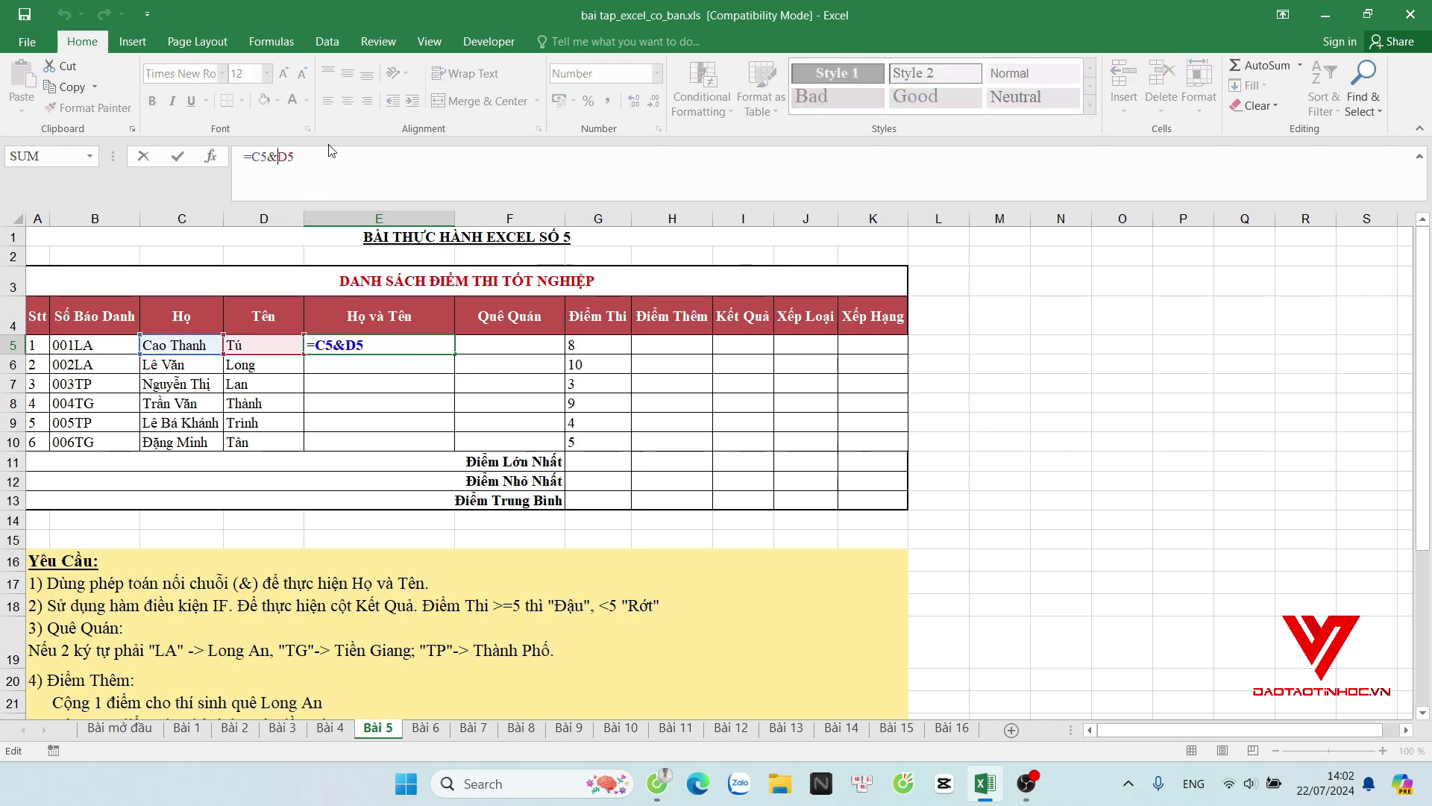
pyautogui.write('"')
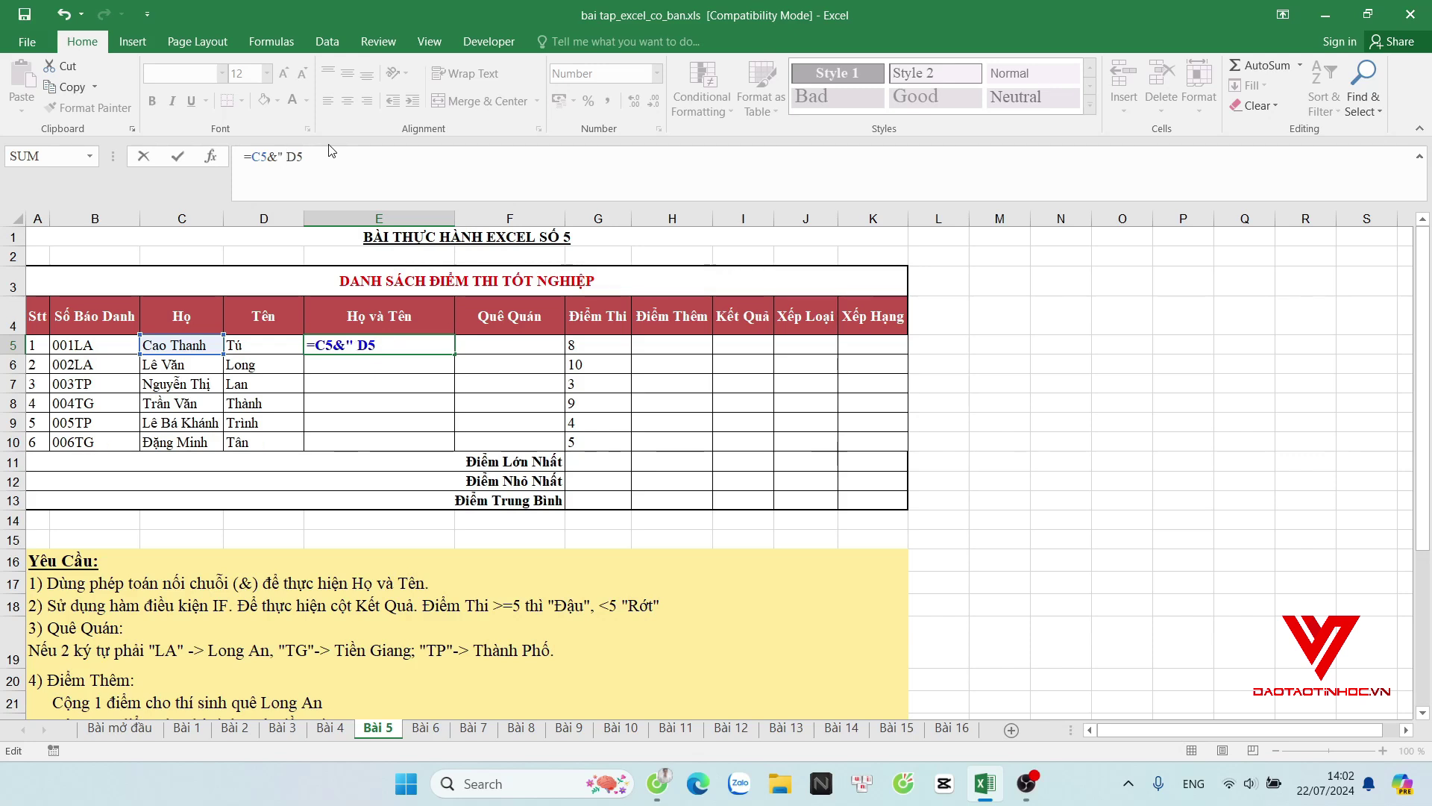
pyautogui.write(' "')
pyautogui.write('&')
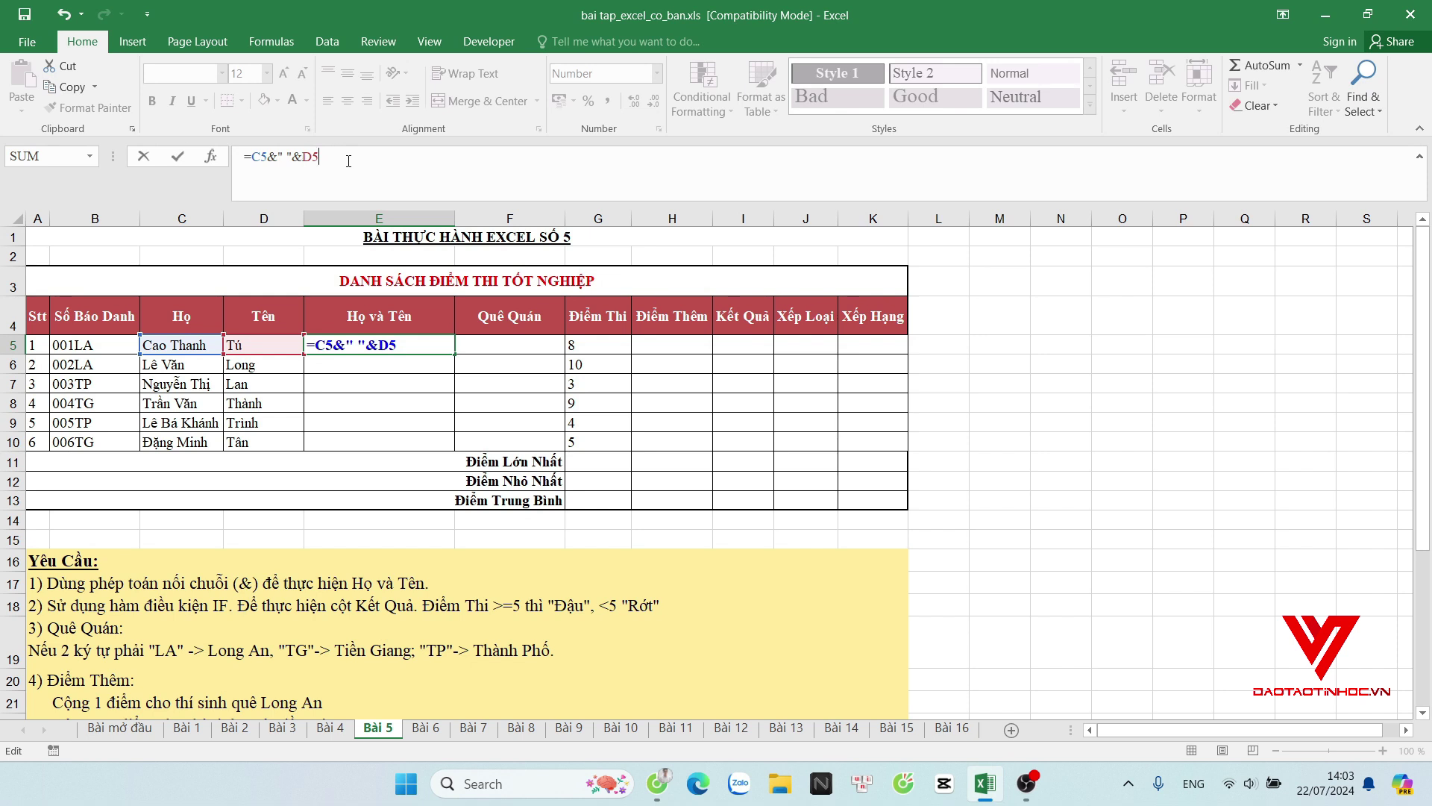
pyautogui.press('Return')
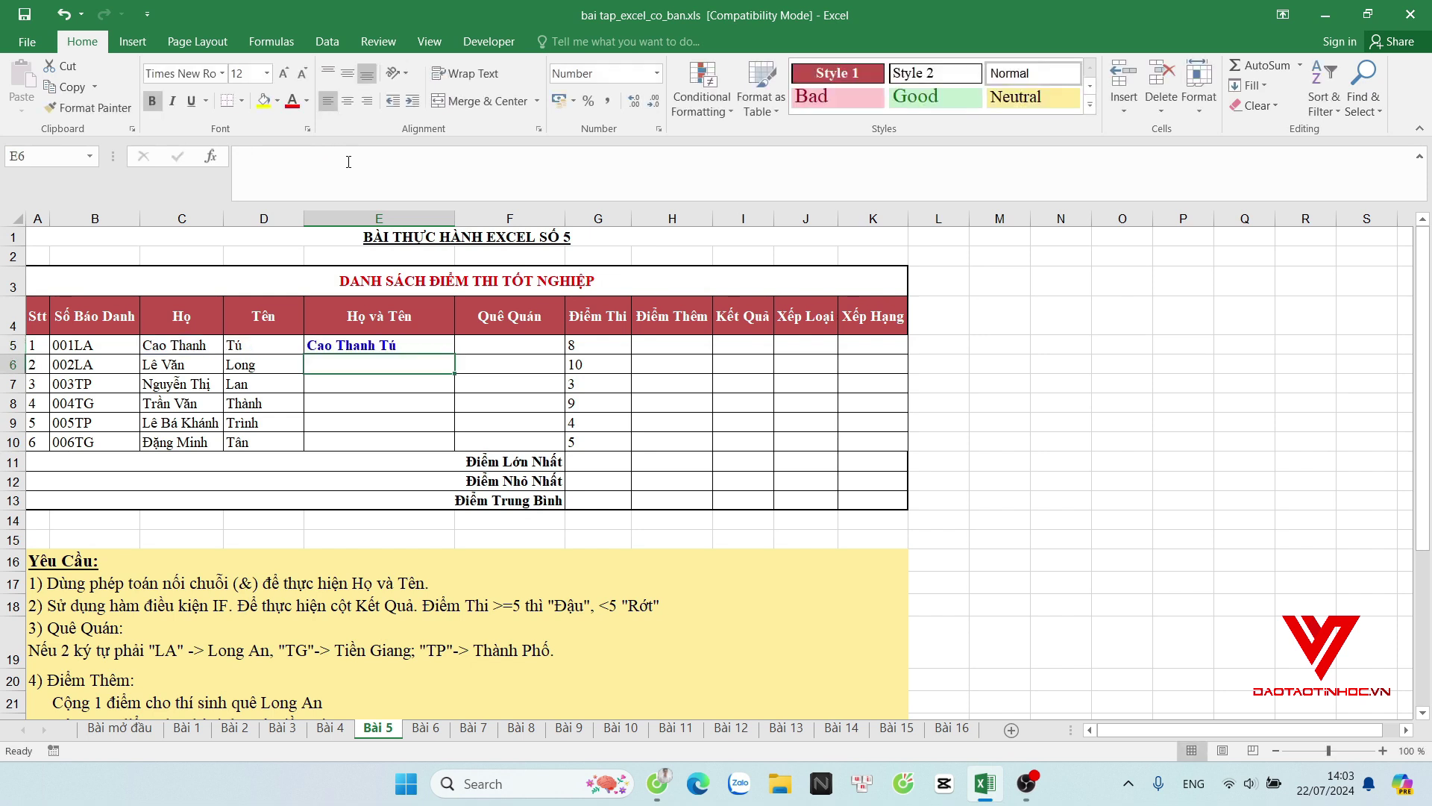
pyautogui.click(386, 344)
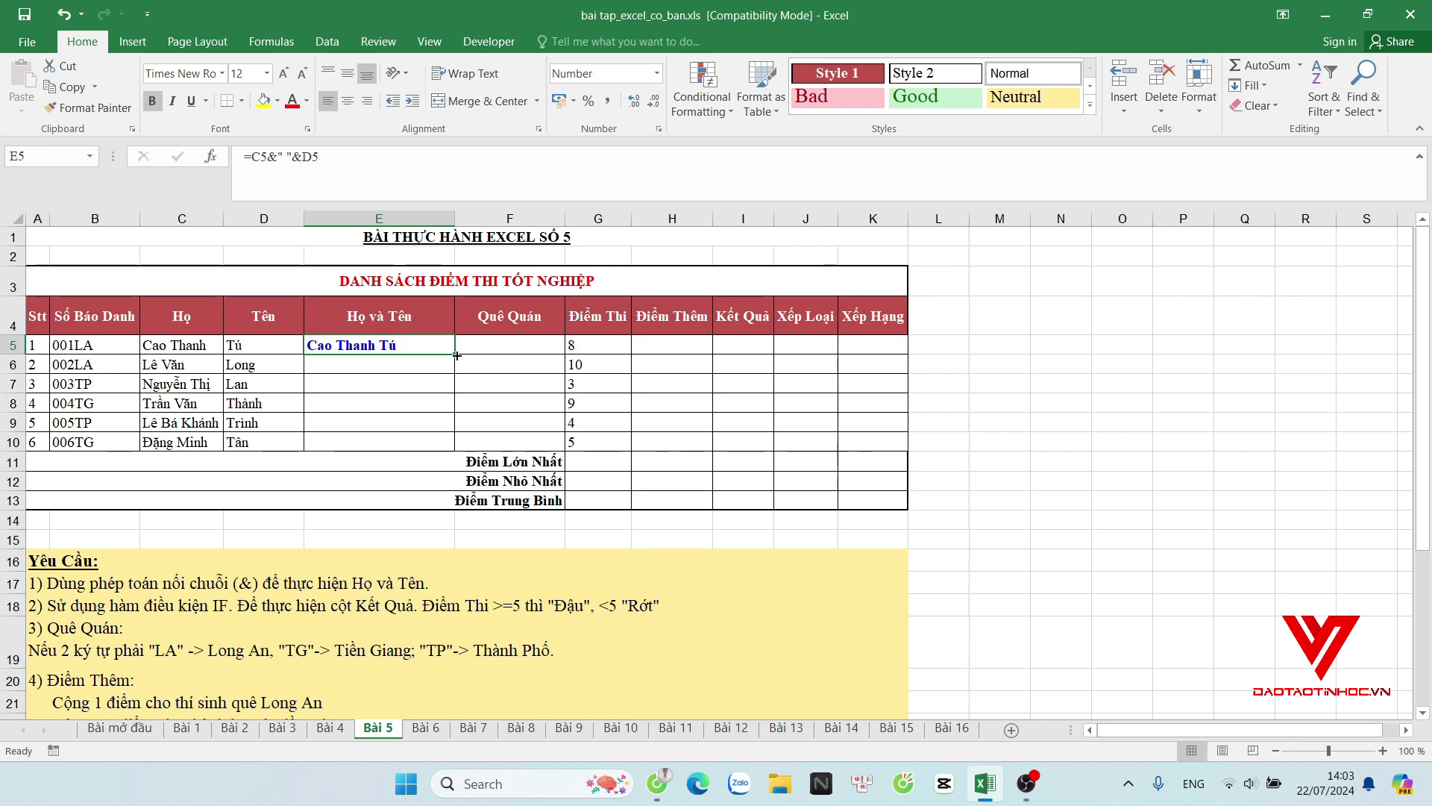
pyautogui.moveTo(456, 356); pyautogui.dragTo(457, 449)
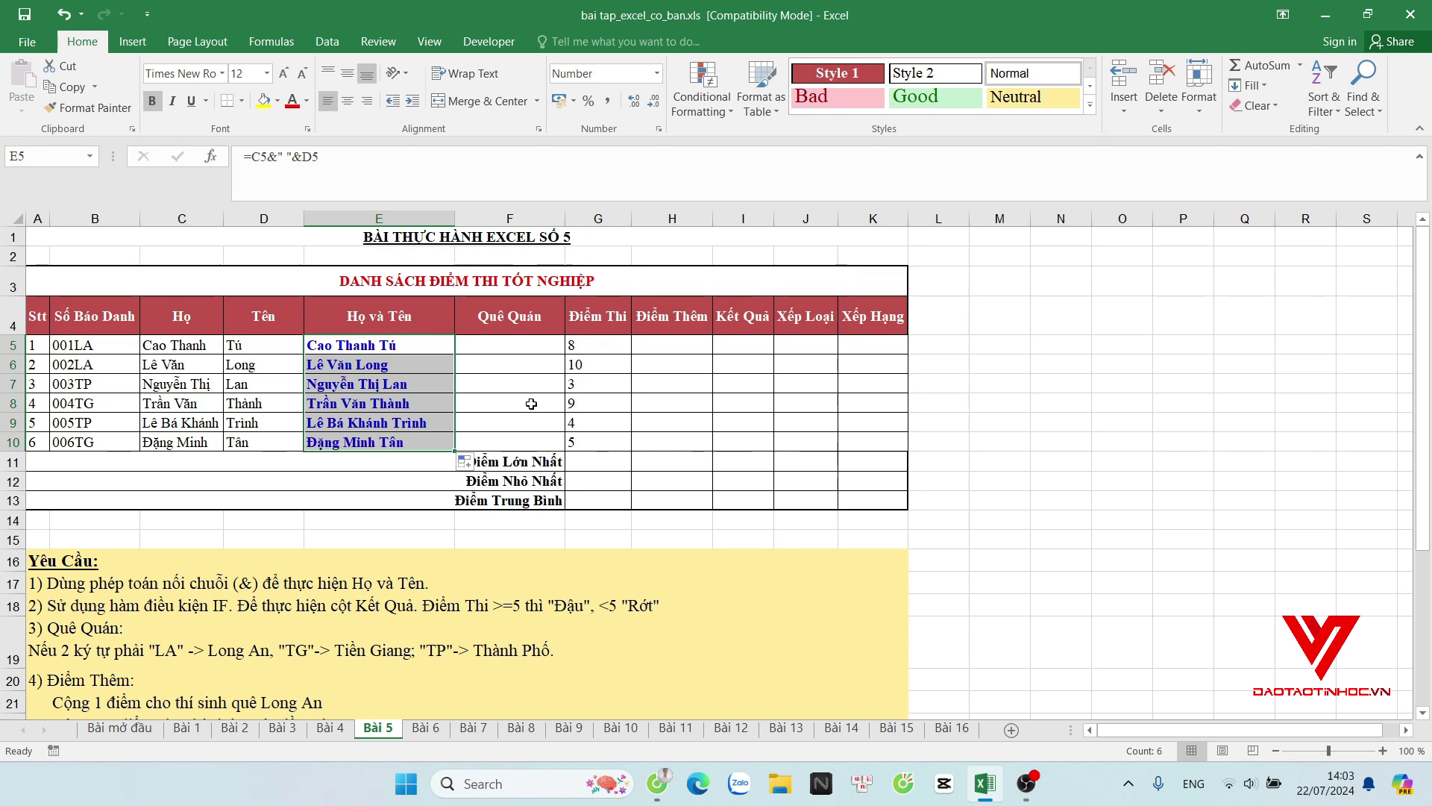
pyautogui.click(520, 341)
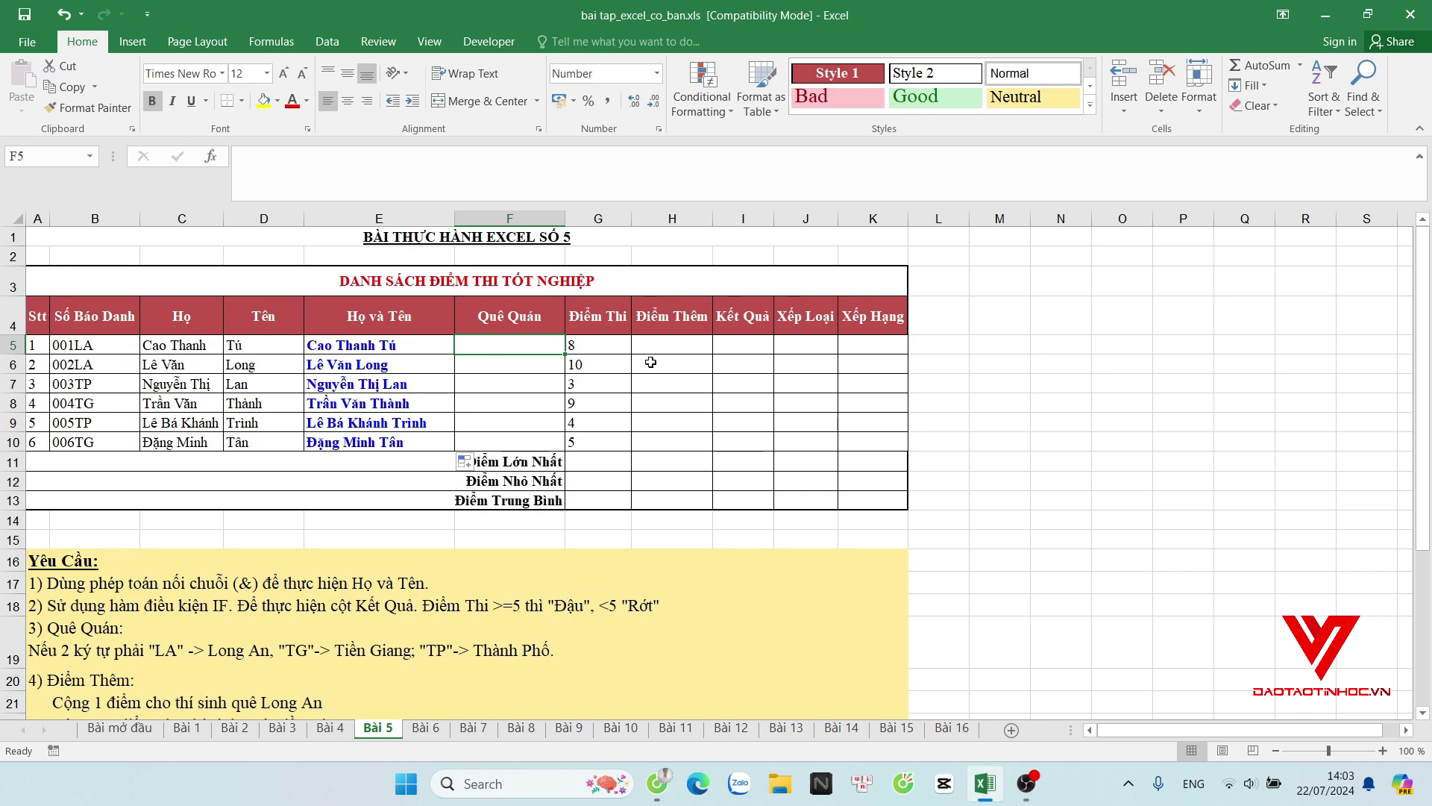
# Enter =IF(G5>=5,"Đậu","Rớt") in I5 and fill it down through I10.
pyautogui.click(742, 345)
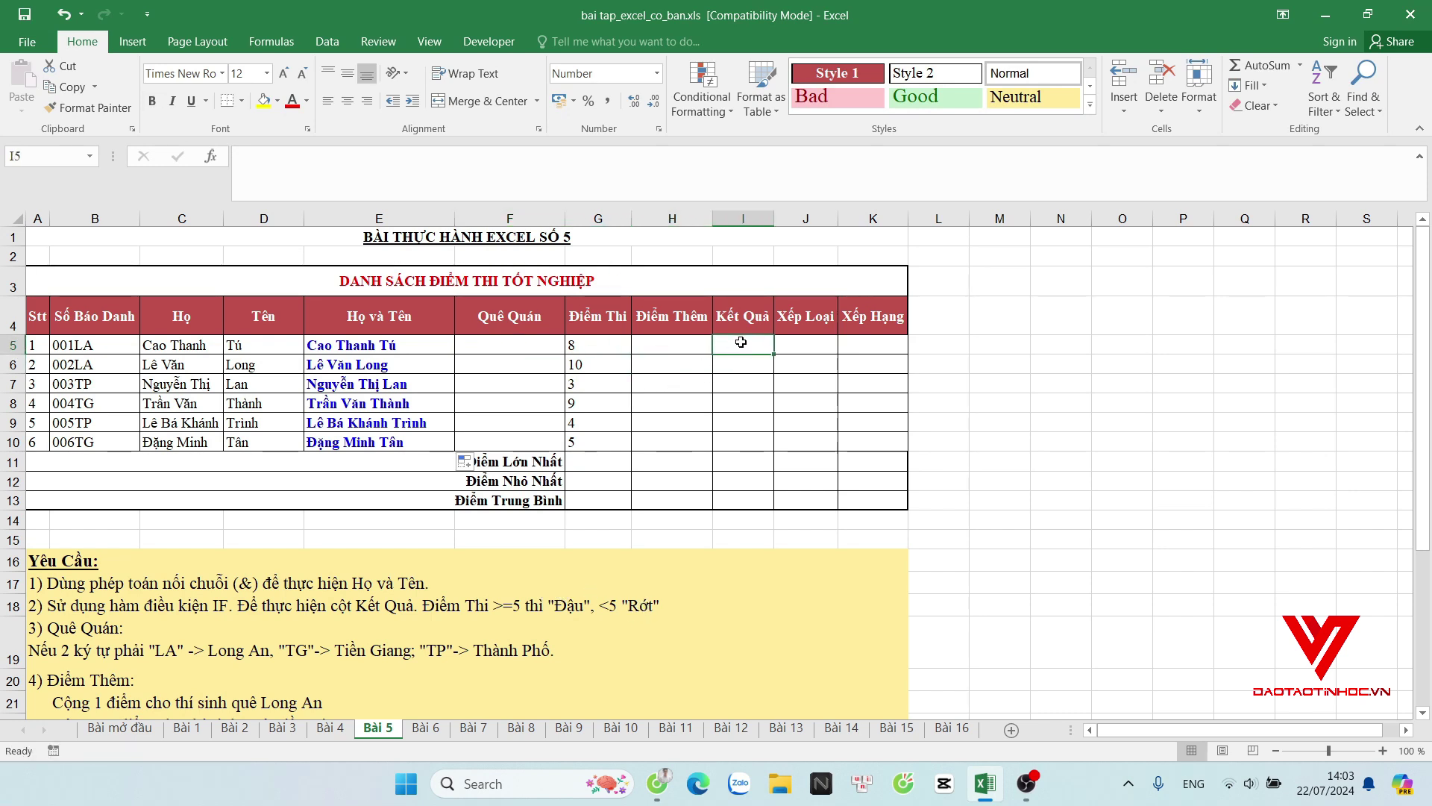
pyautogui.write('=if')
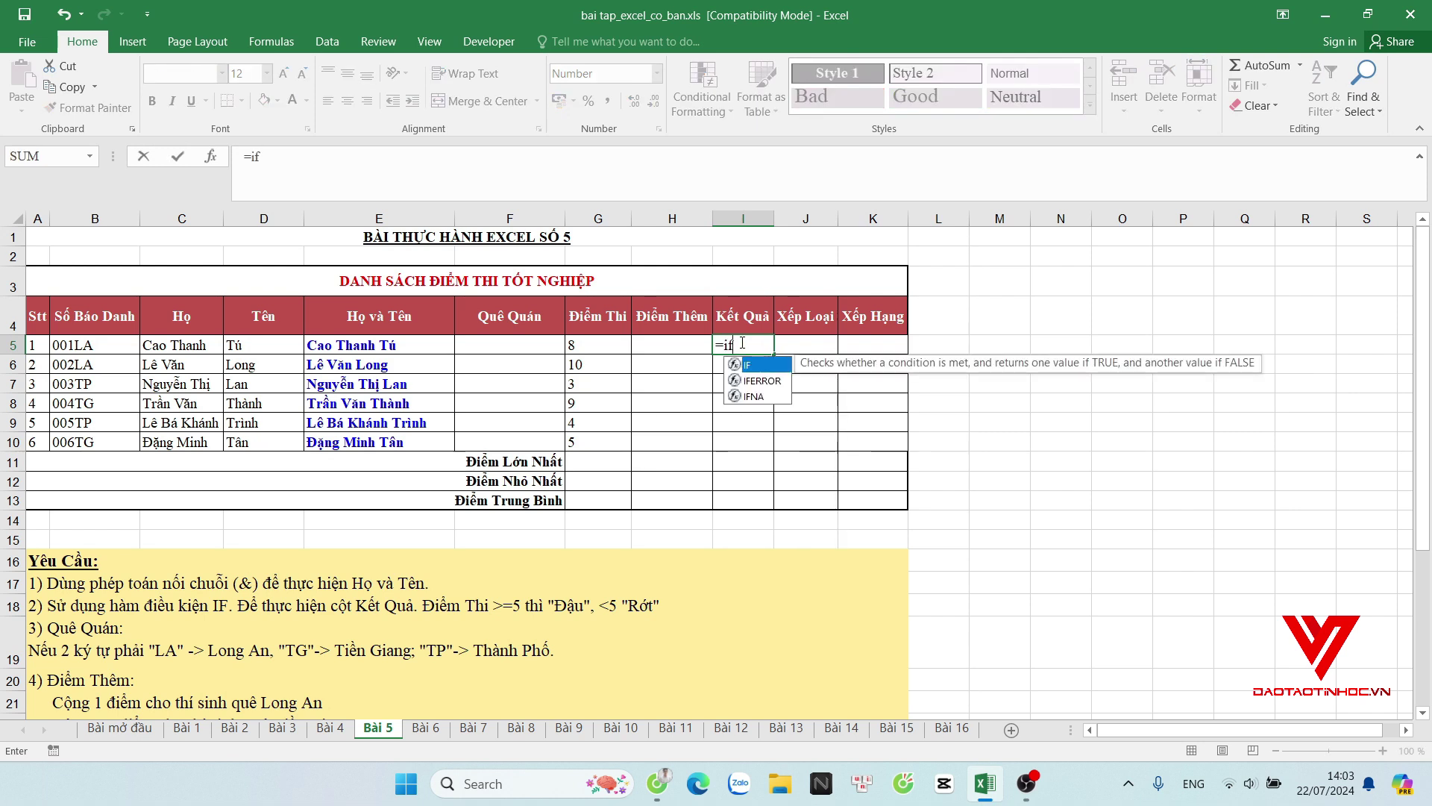
pyautogui.press('Tab')
pyautogui.click(580, 342)
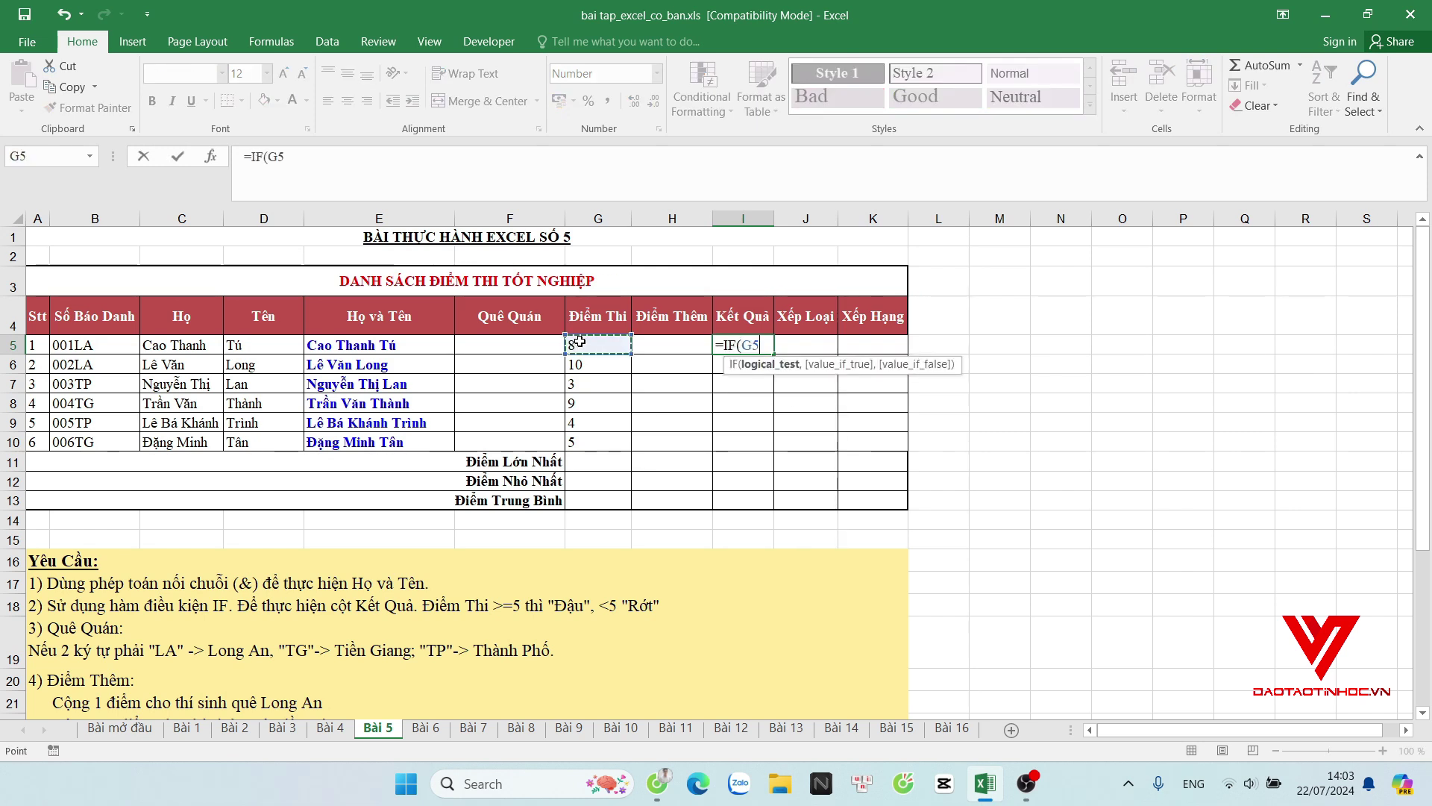
pyautogui.write('>=5')
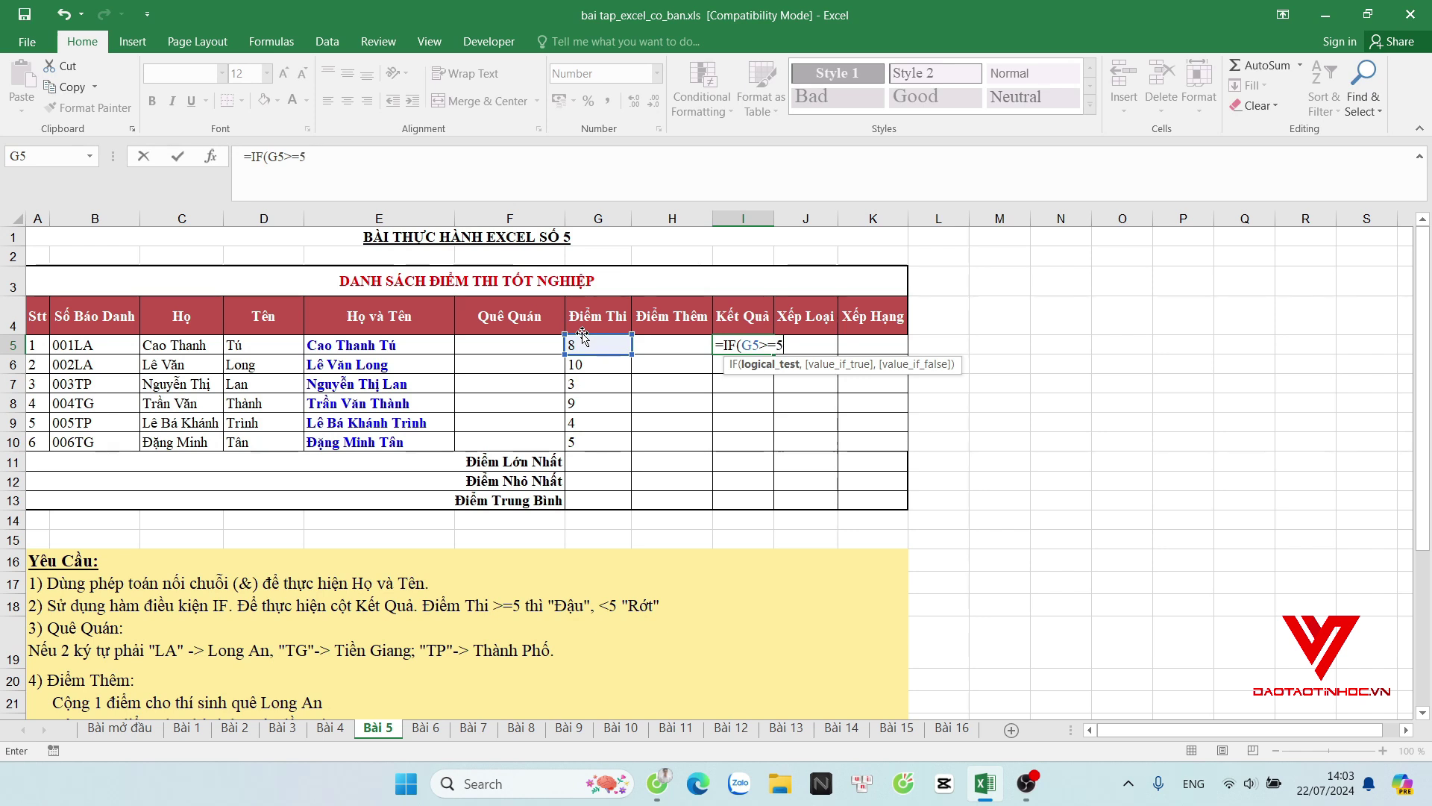
pyautogui.write(',')
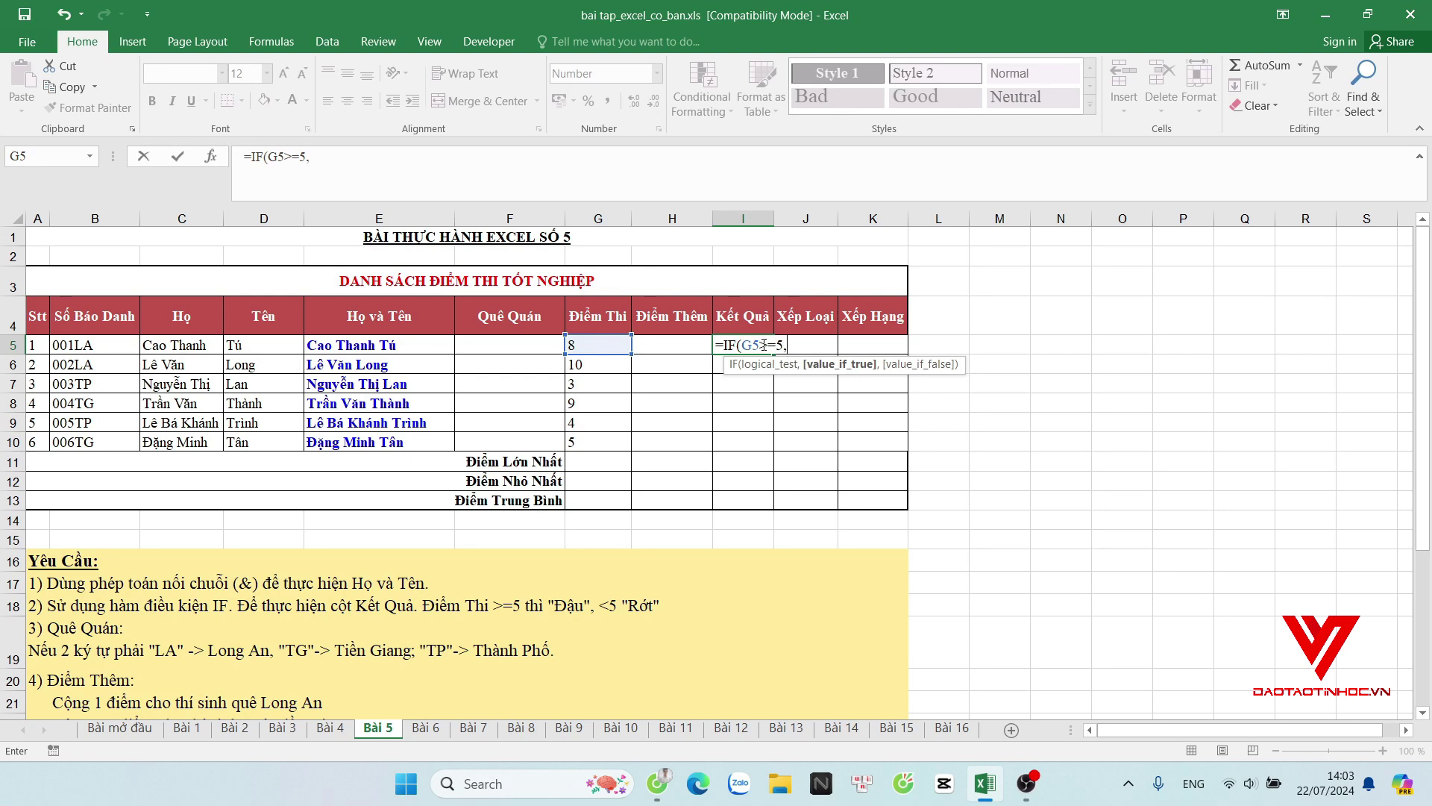
pyautogui.write('"Đ')
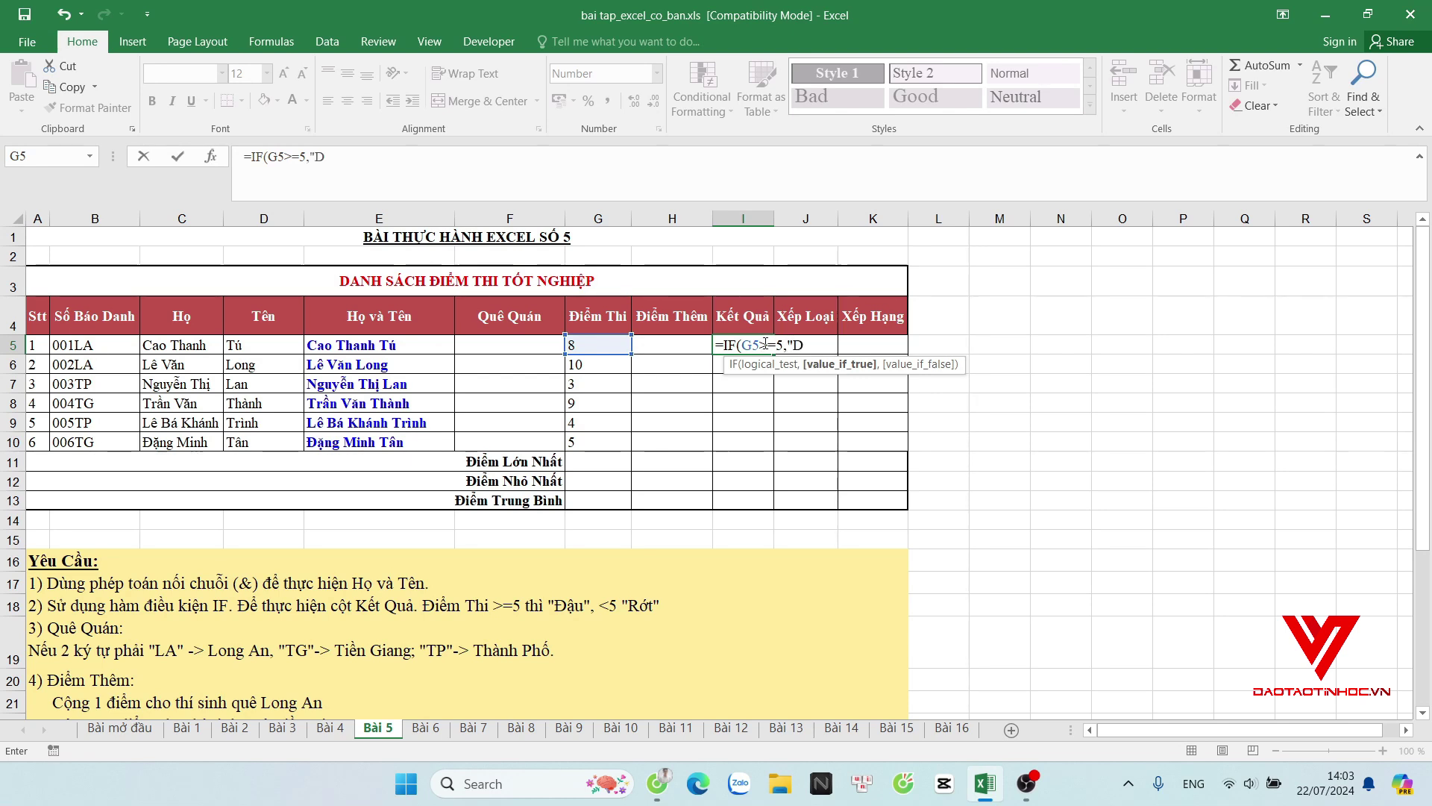
pyautogui.write('a')
pyautogui.write('u"')
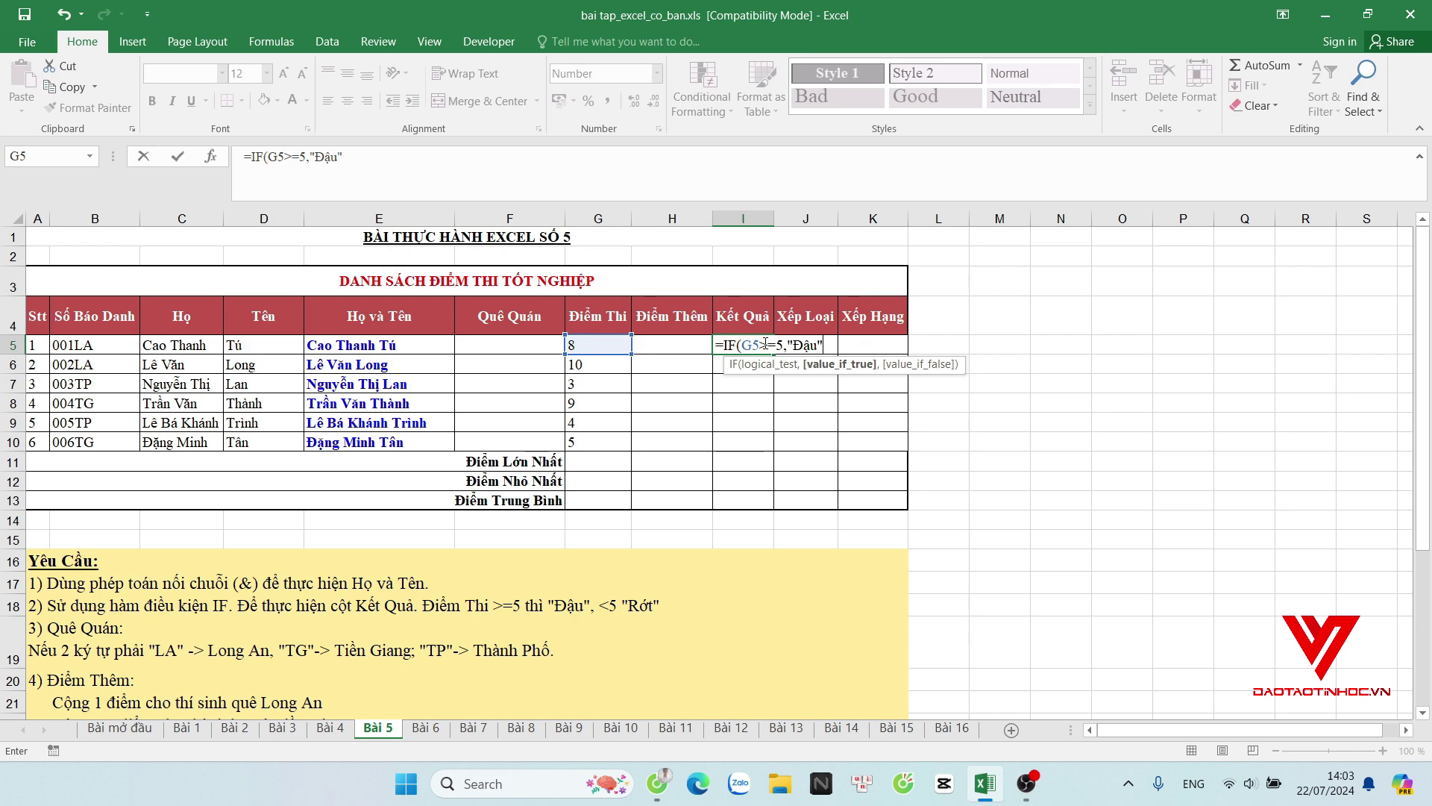
pyautogui.write(',')
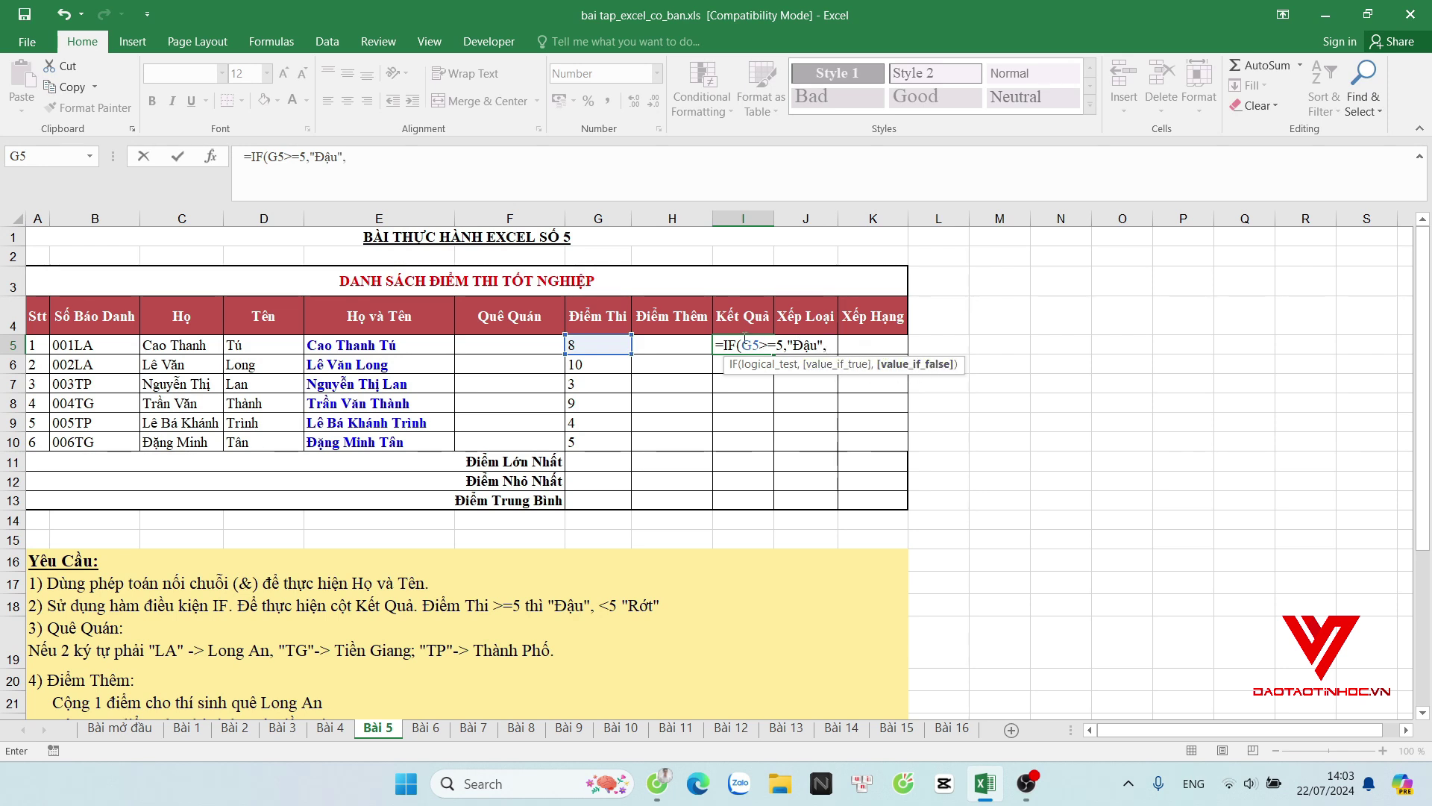
pyautogui.write('"Rơ')
pyautogui.press('Return')
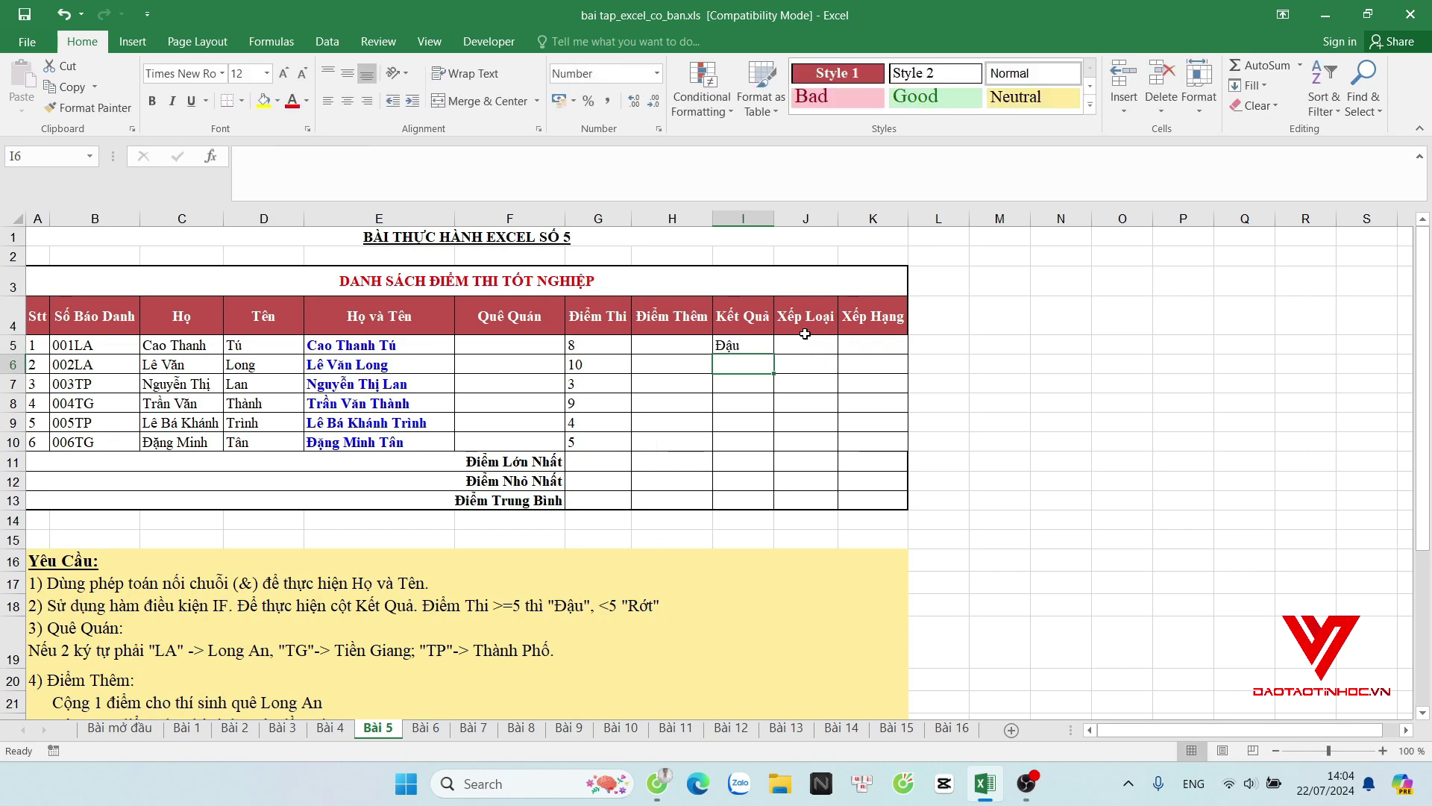
pyautogui.click(737, 344)
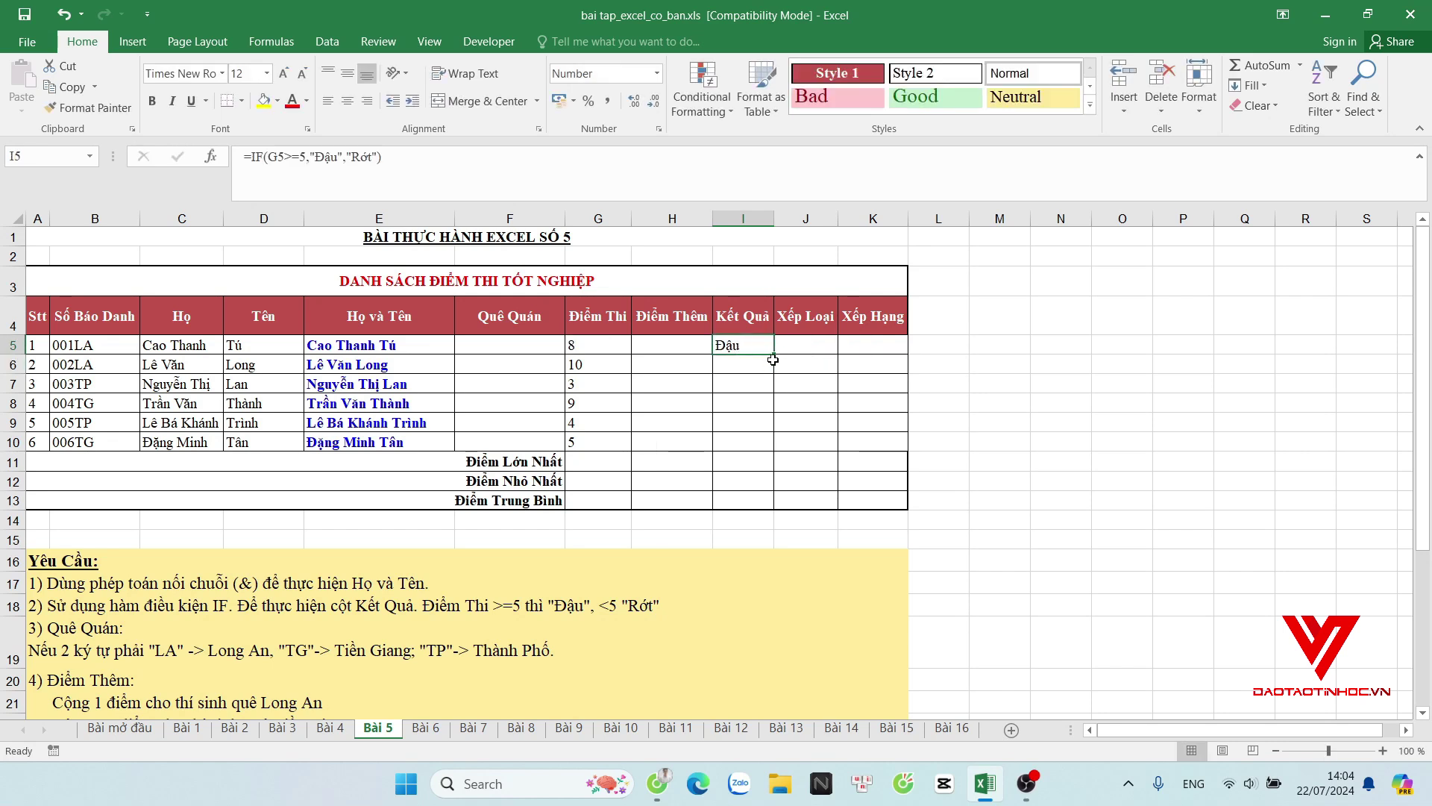
pyautogui.moveTo(775, 353); pyautogui.dragTo(749, 446)
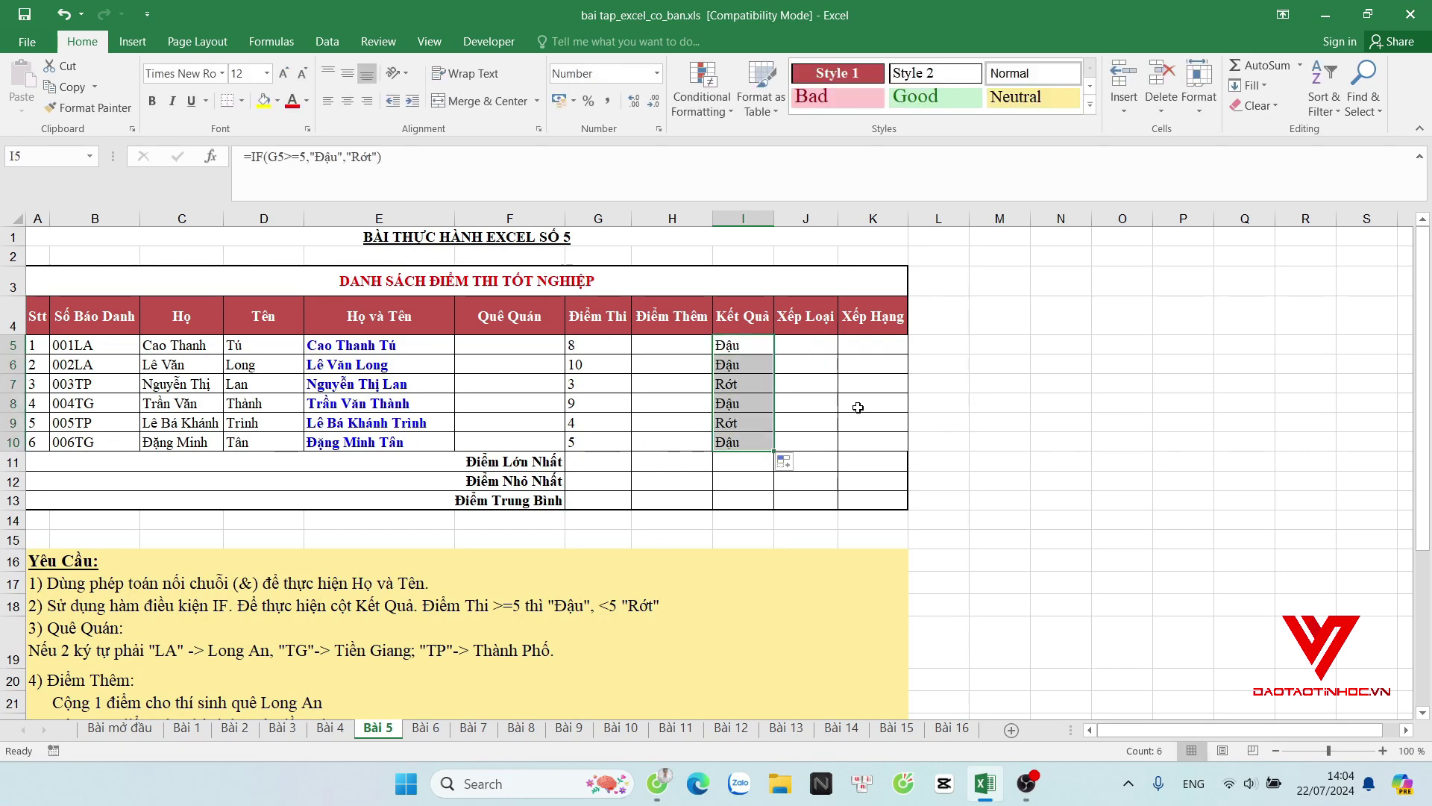
pyautogui.click(751, 347)
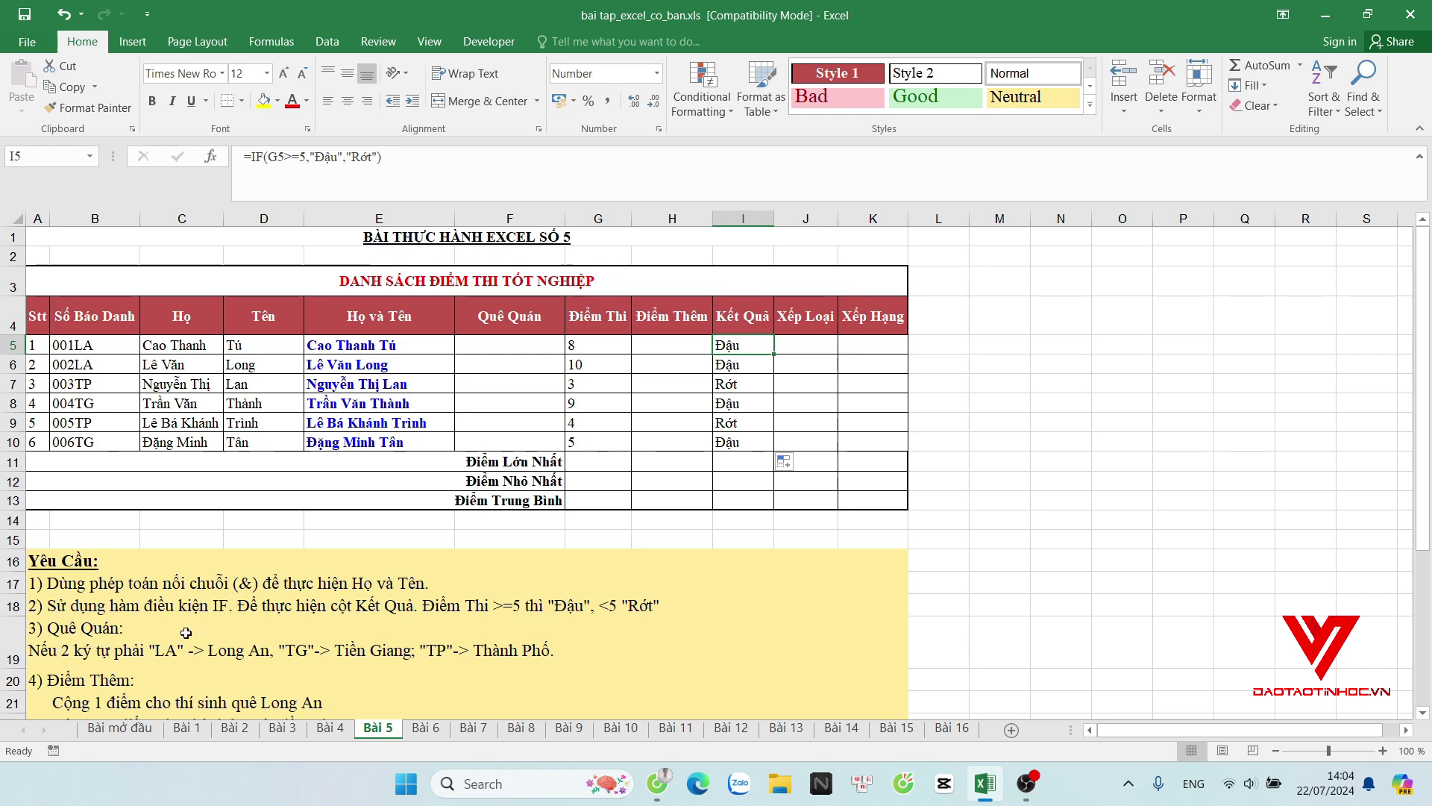
# Enter =RIGHT(B5,2) in F5 to extract LA from the candidate number.
pyautogui.click(491, 346)
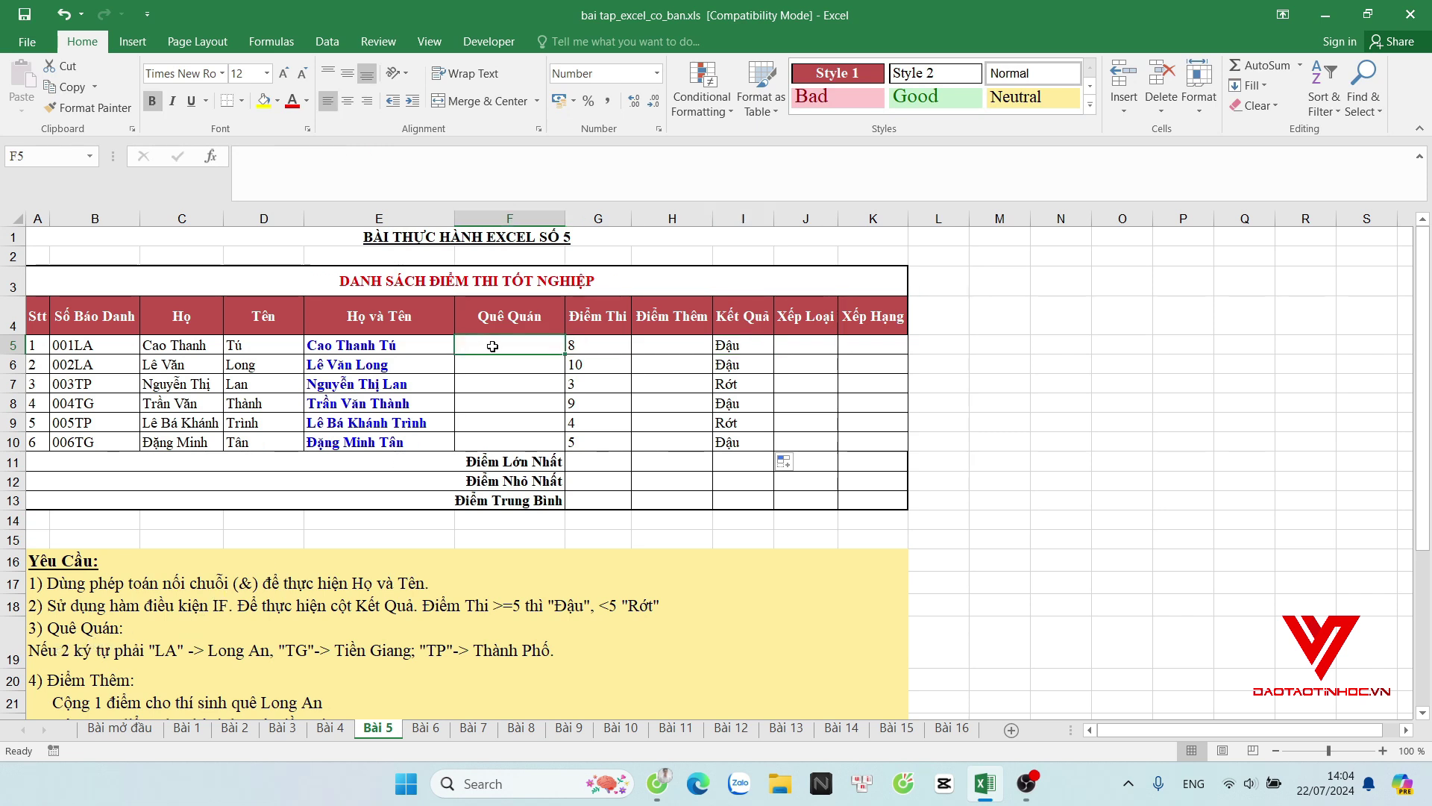
pyautogui.write('=right')
pyautogui.press('Tab')
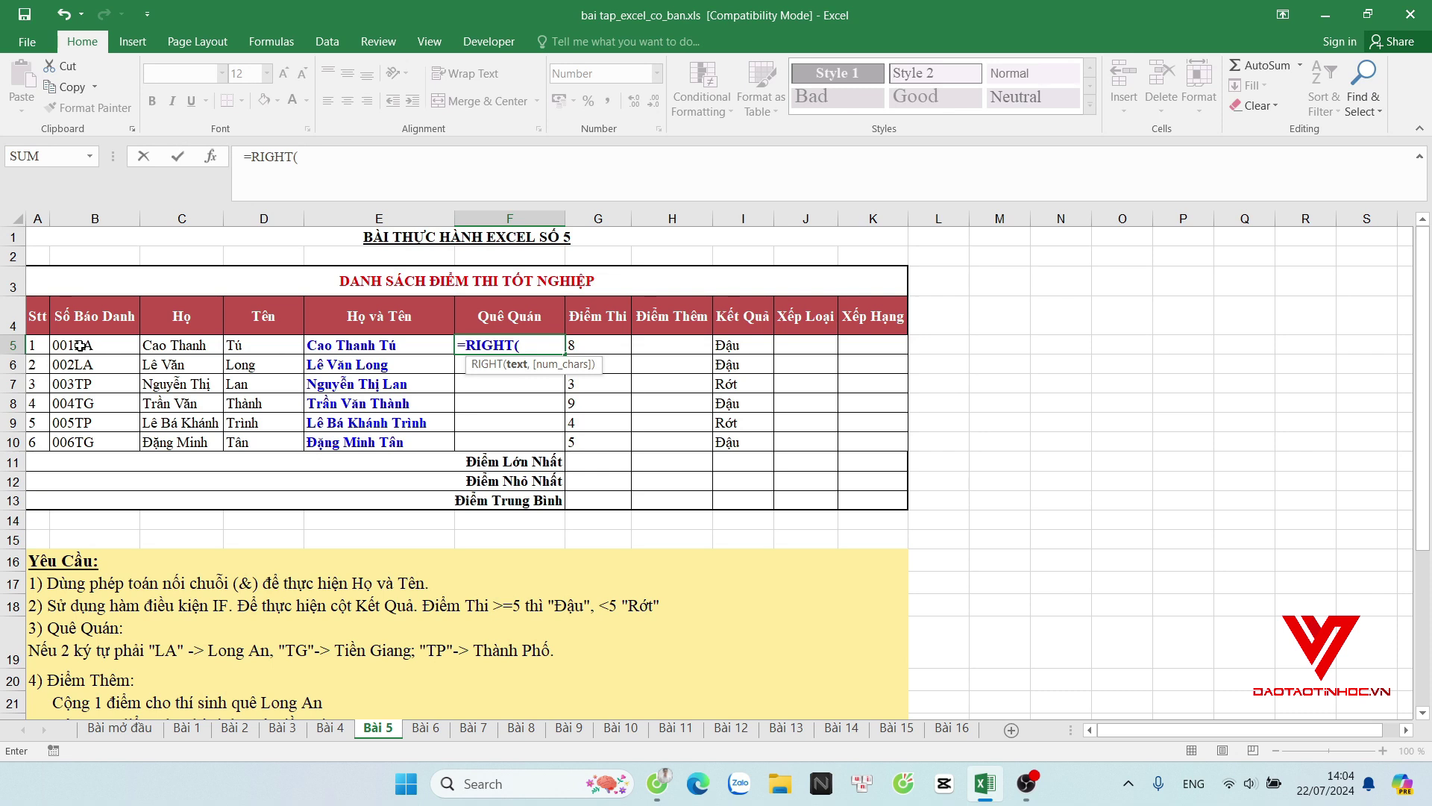
pyautogui.click(79, 346)
pyautogui.write(',')
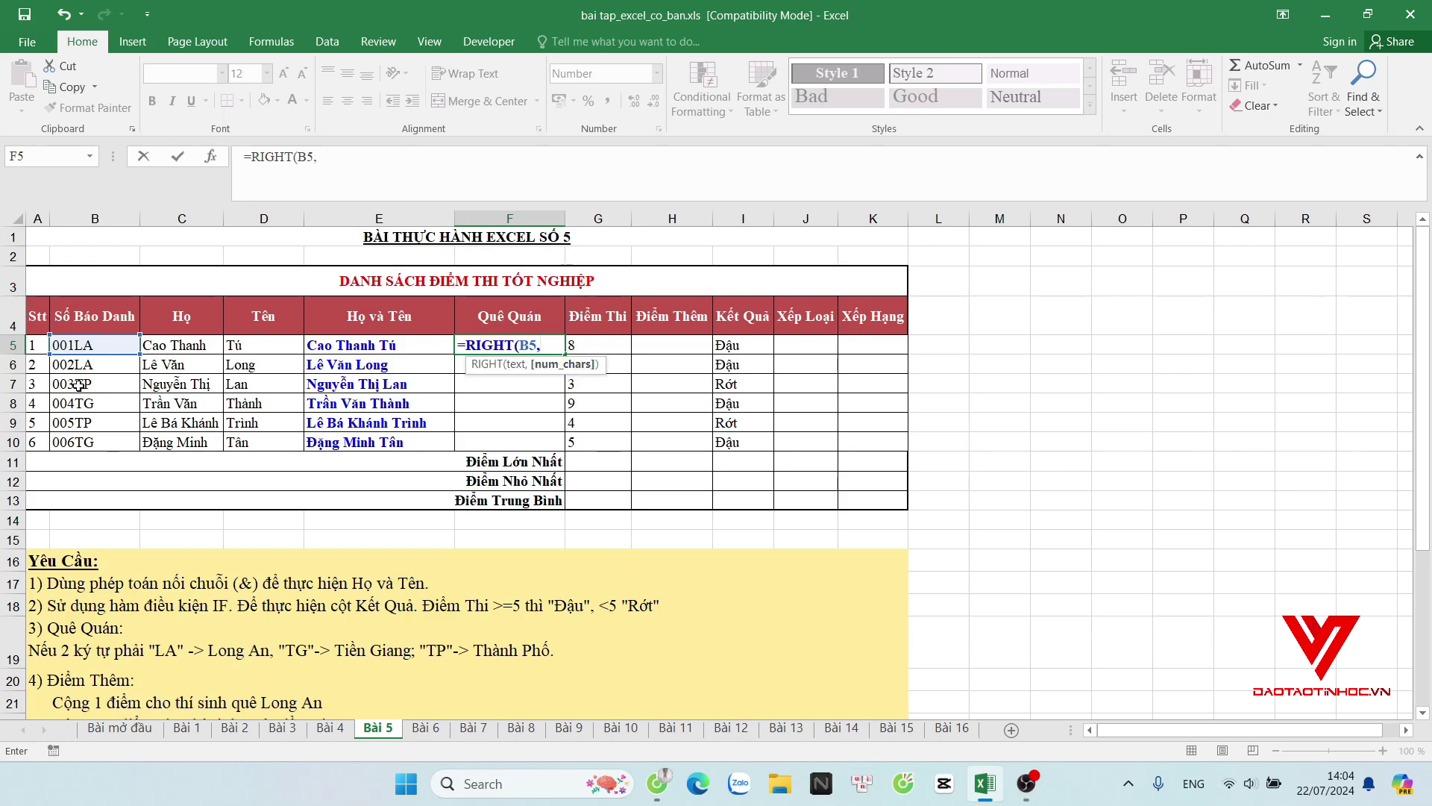
pyautogui.write('2')
pyautogui.hotkey('ctrl', 'Return')
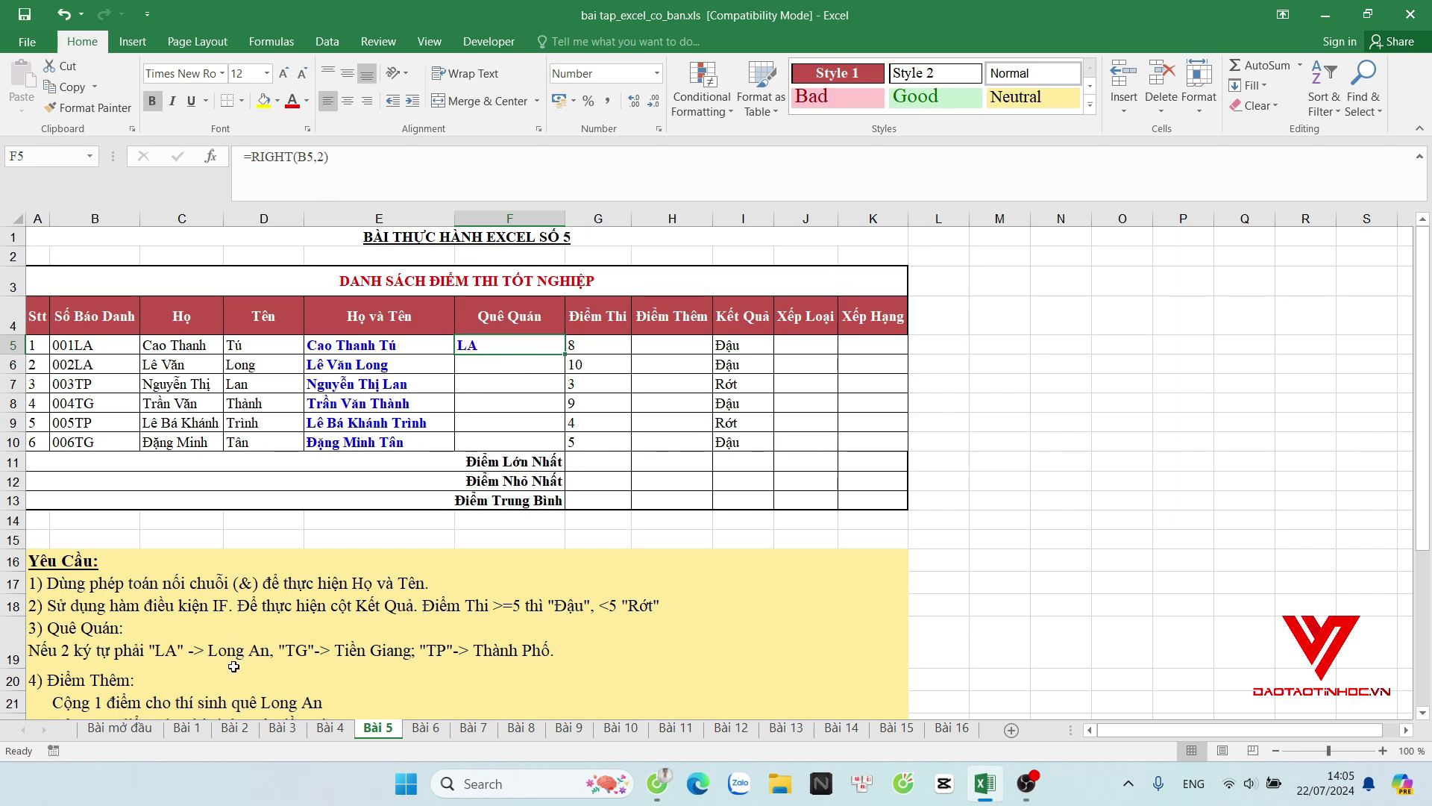
# Rewrite F5 as a nested IF mapping LA to Long An, TG to Tiền Giang, otherwise Thành Phố.
pyautogui.click(497, 383)
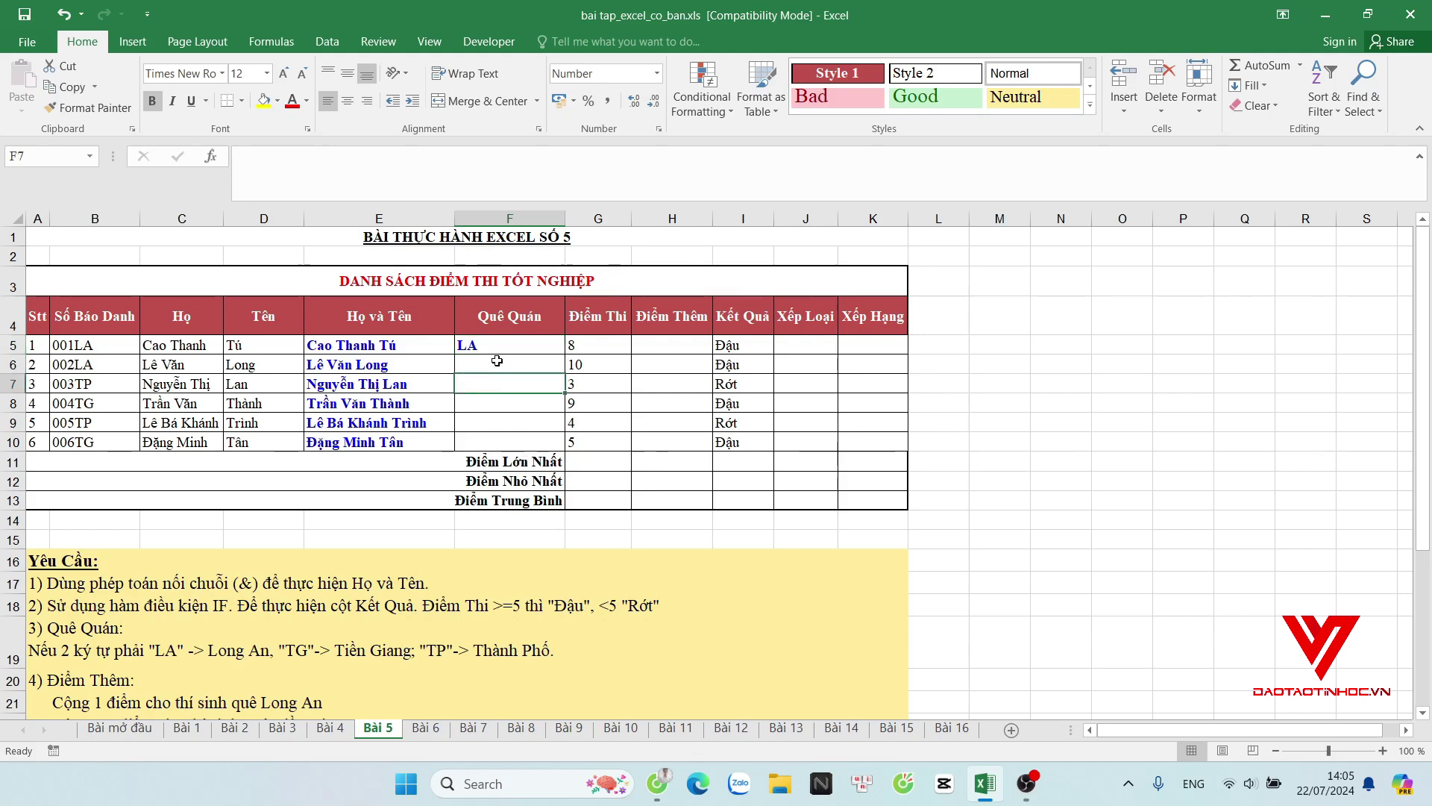
pyautogui.click(490, 345)
pyautogui.write('=')
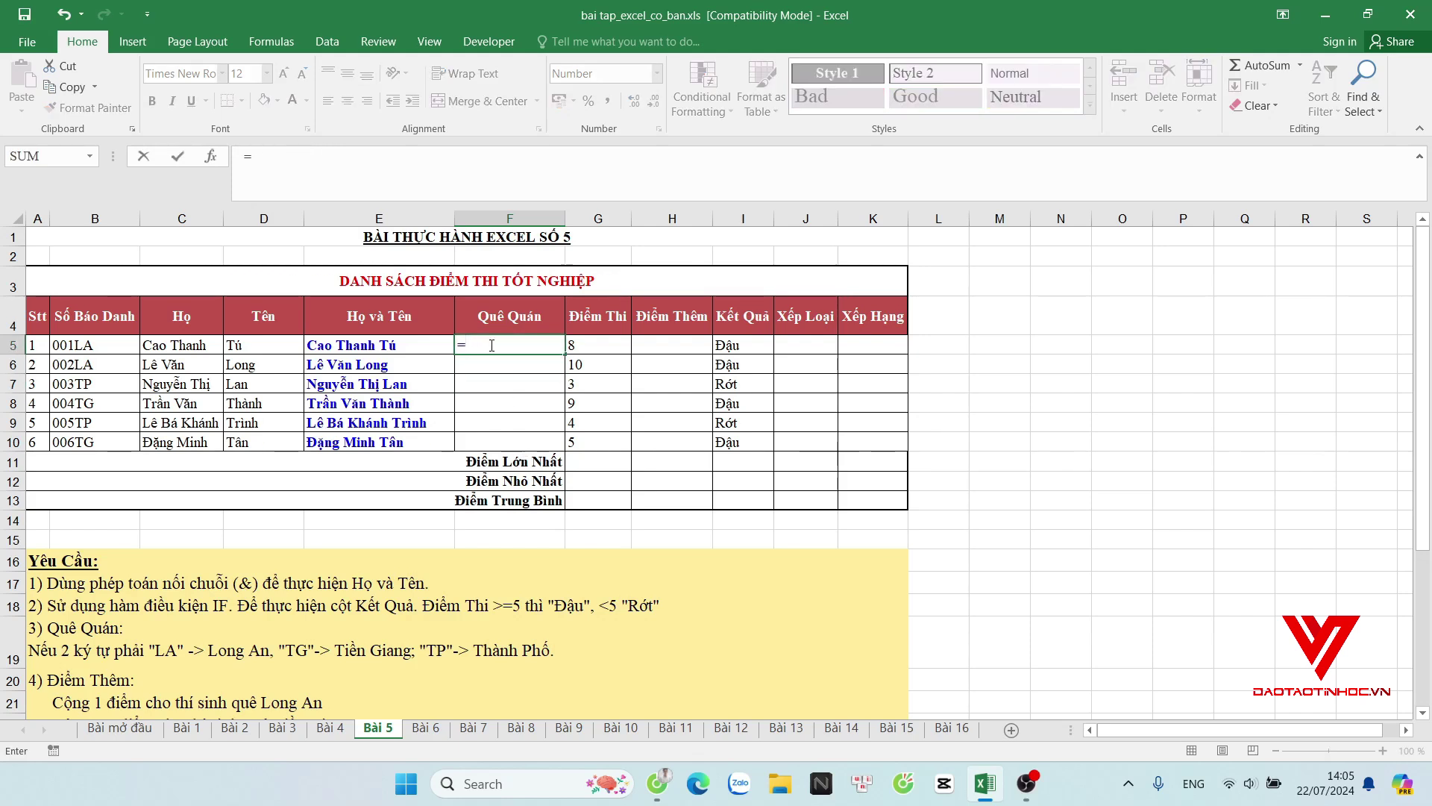
pyautogui.write('I')
pyautogui.write('F(rig')
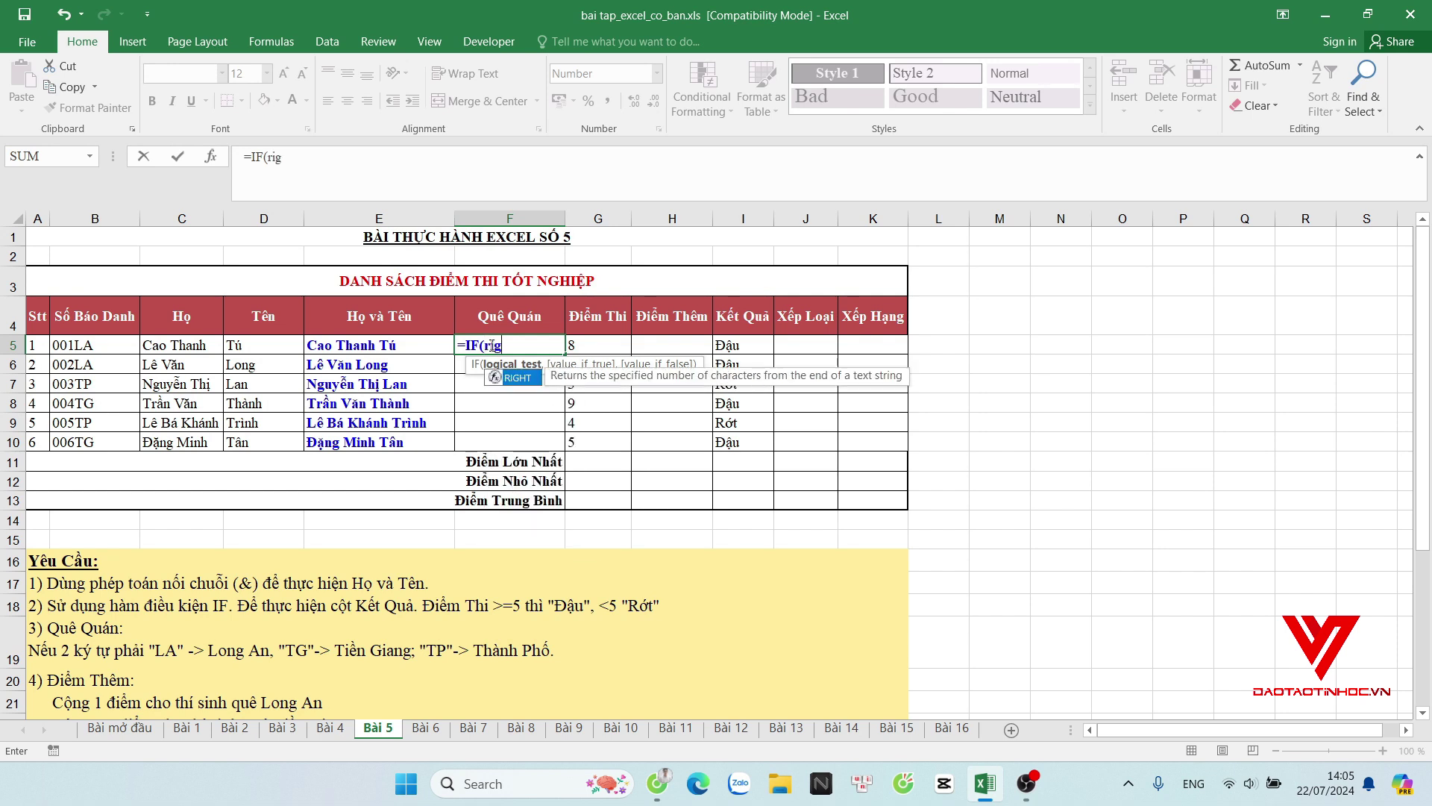
pyautogui.write('h')
pyautogui.press('Tab')
pyautogui.click(82, 344)
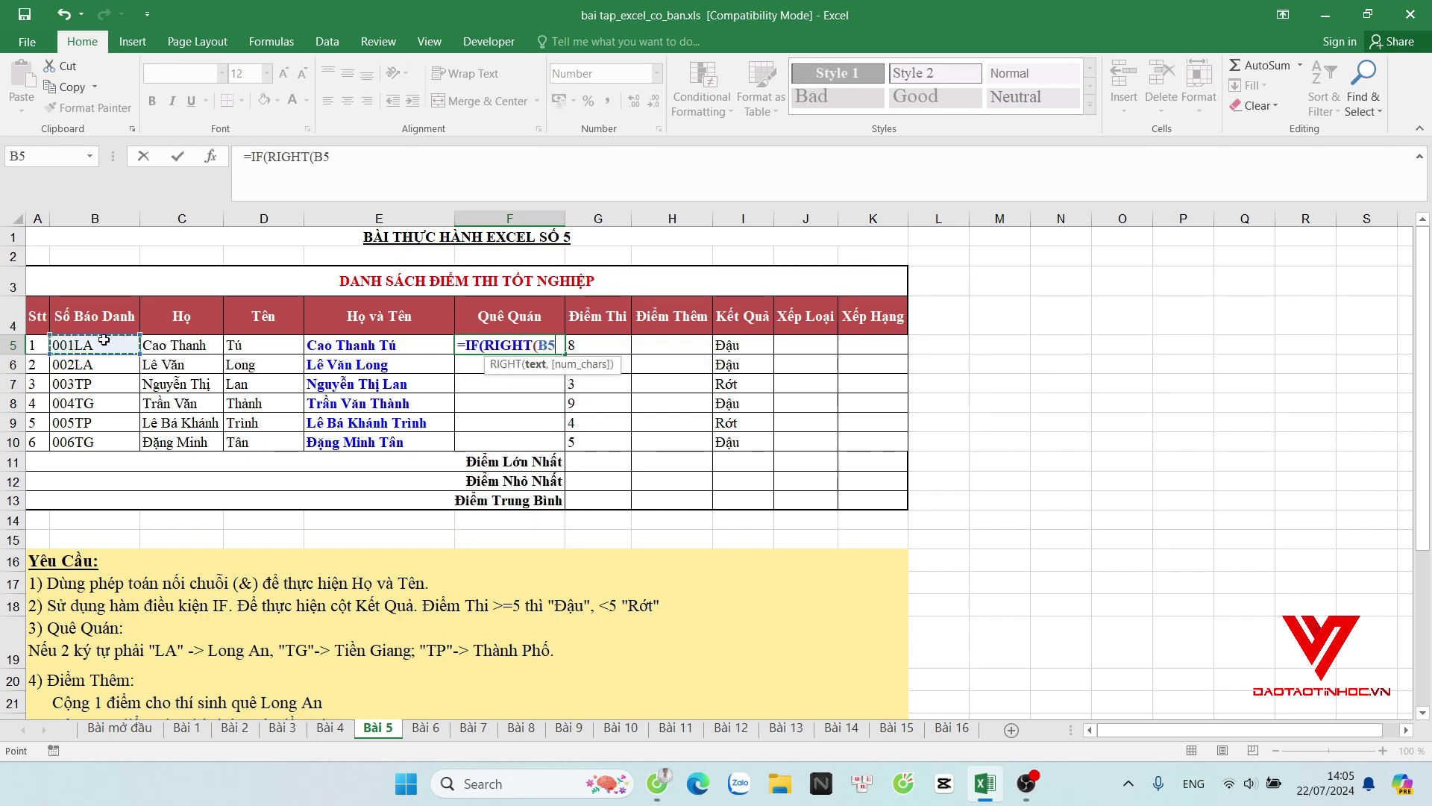
pyautogui.write(',2')
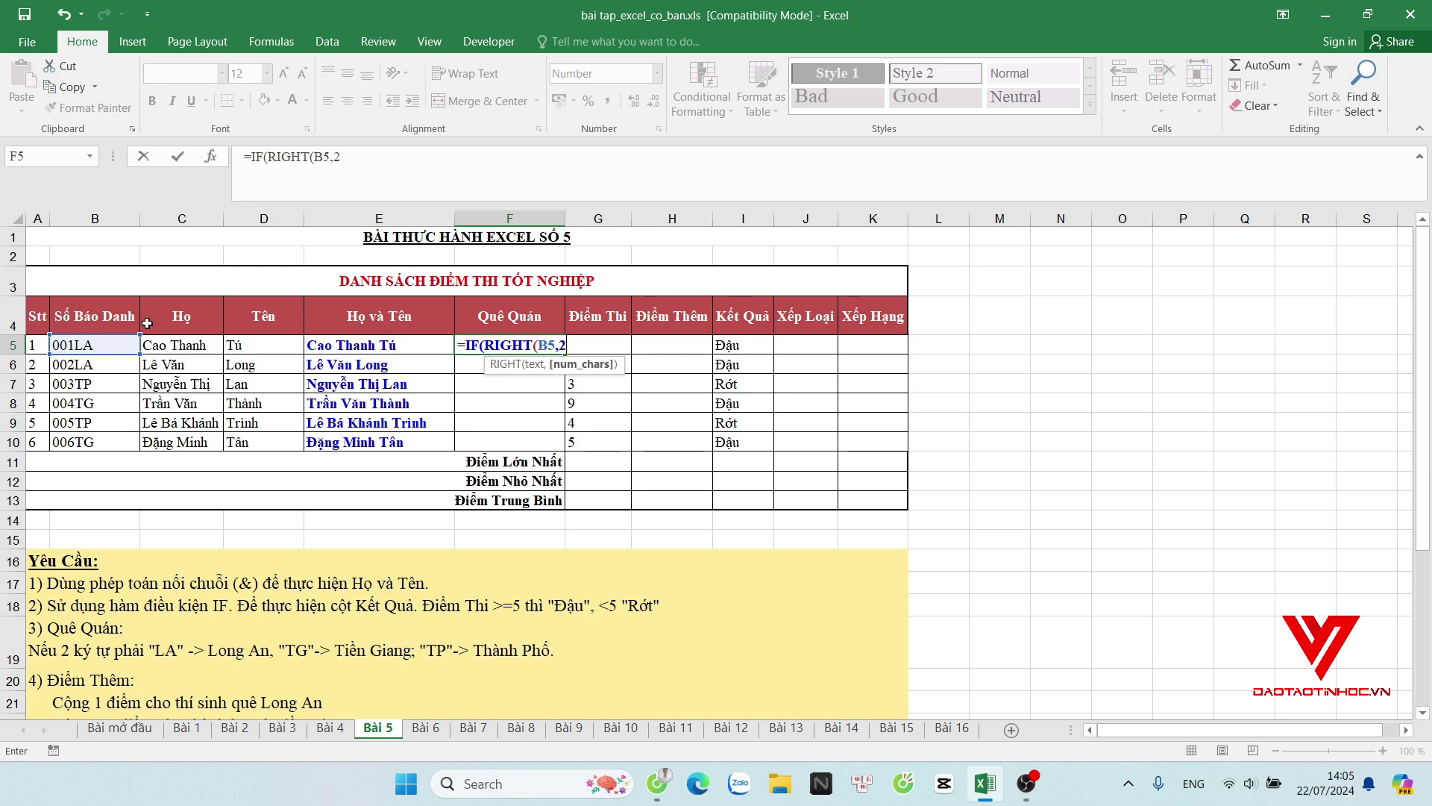
pyautogui.write(')="')
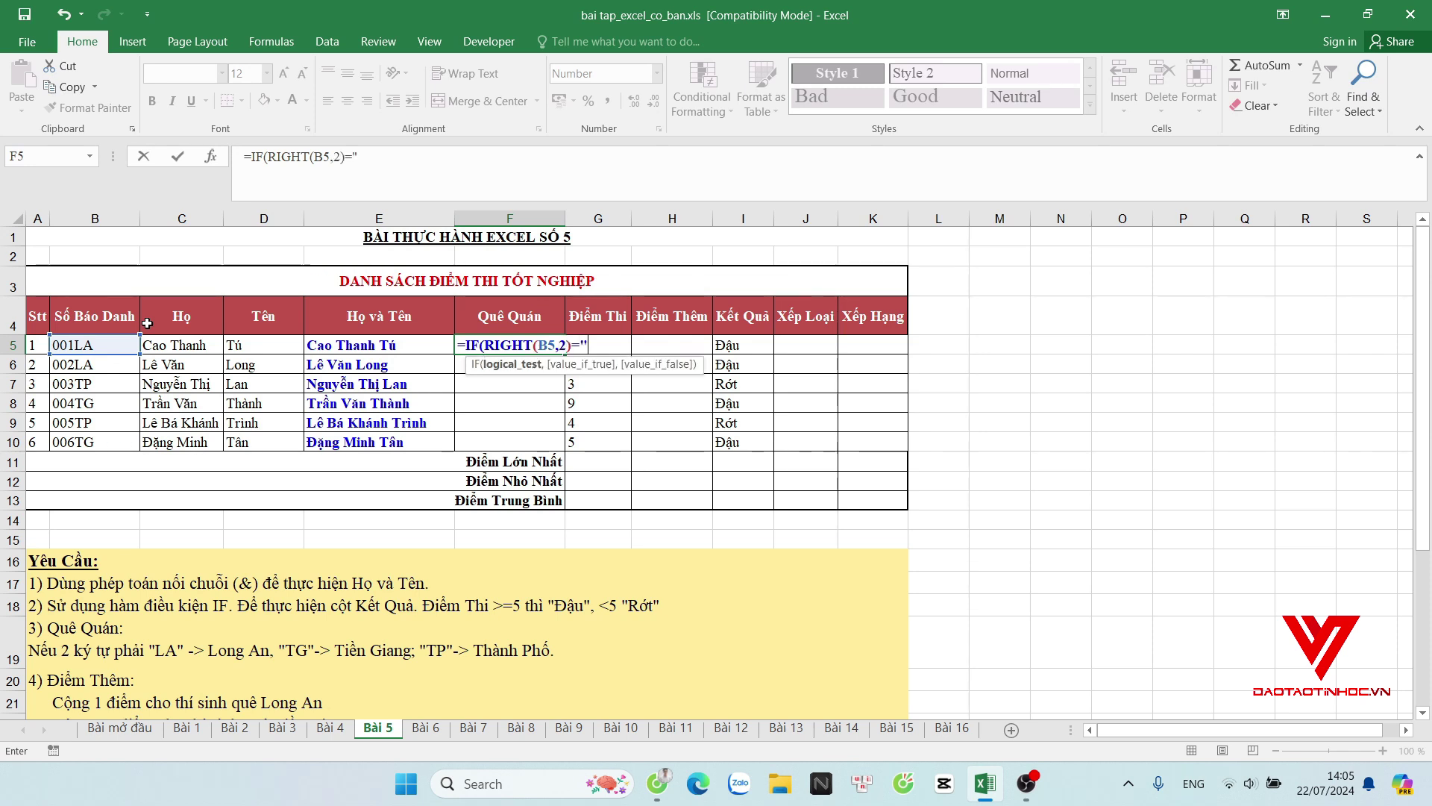
pyautogui.write('LA"')
pyautogui.write(',')
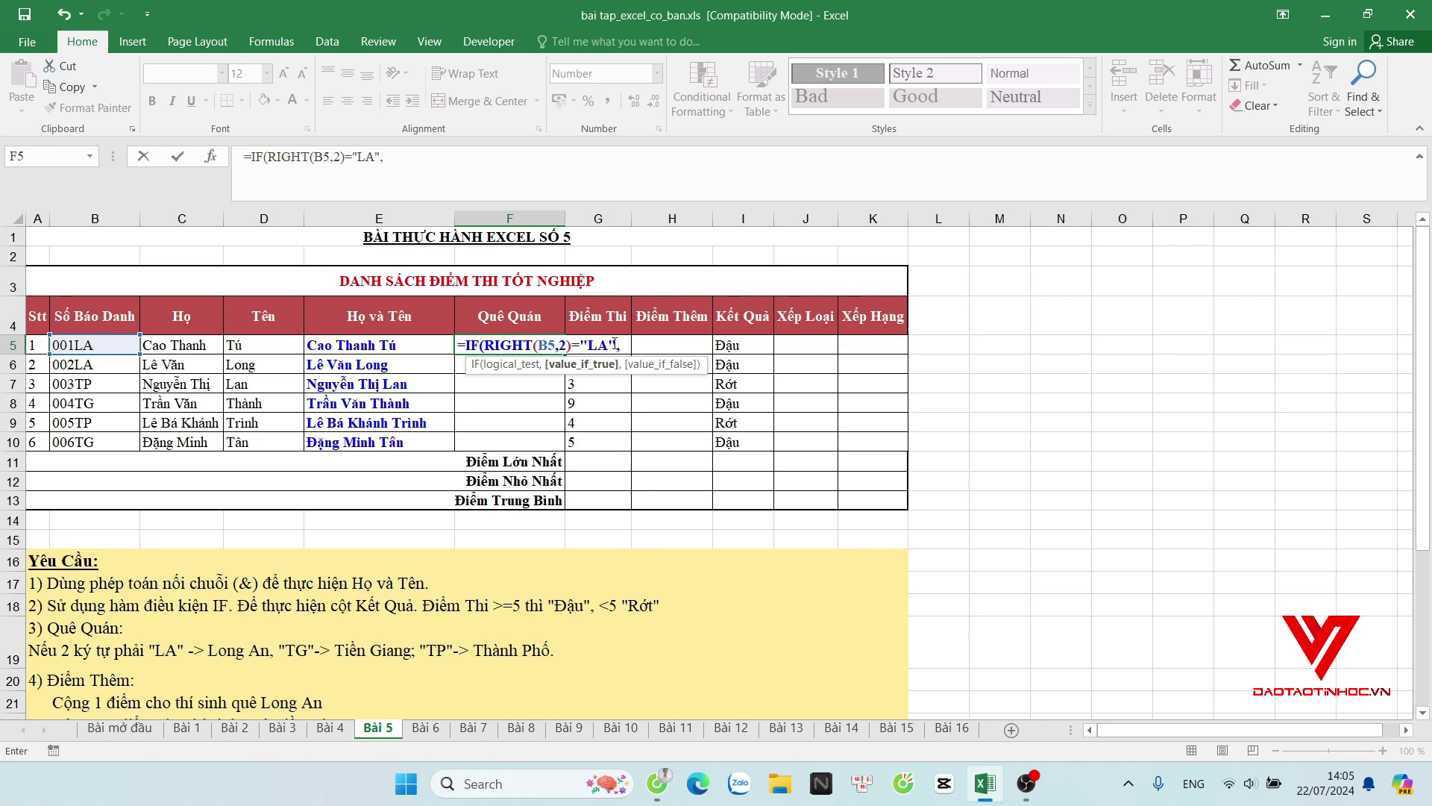
pyautogui.write('Lo')
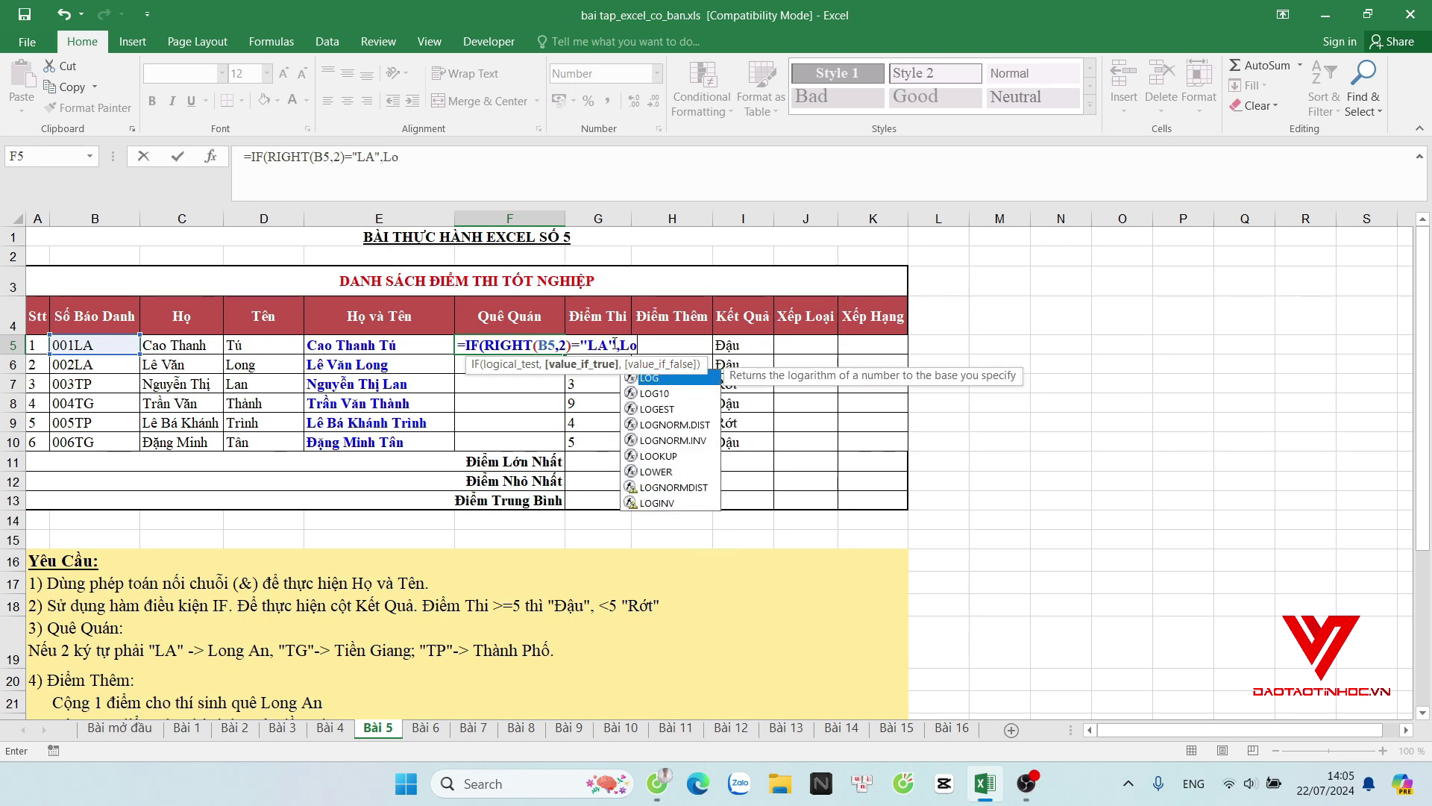
pyautogui.press('BackSpace')
pyautogui.press('BackSpace')
pyautogui.write('"Long')
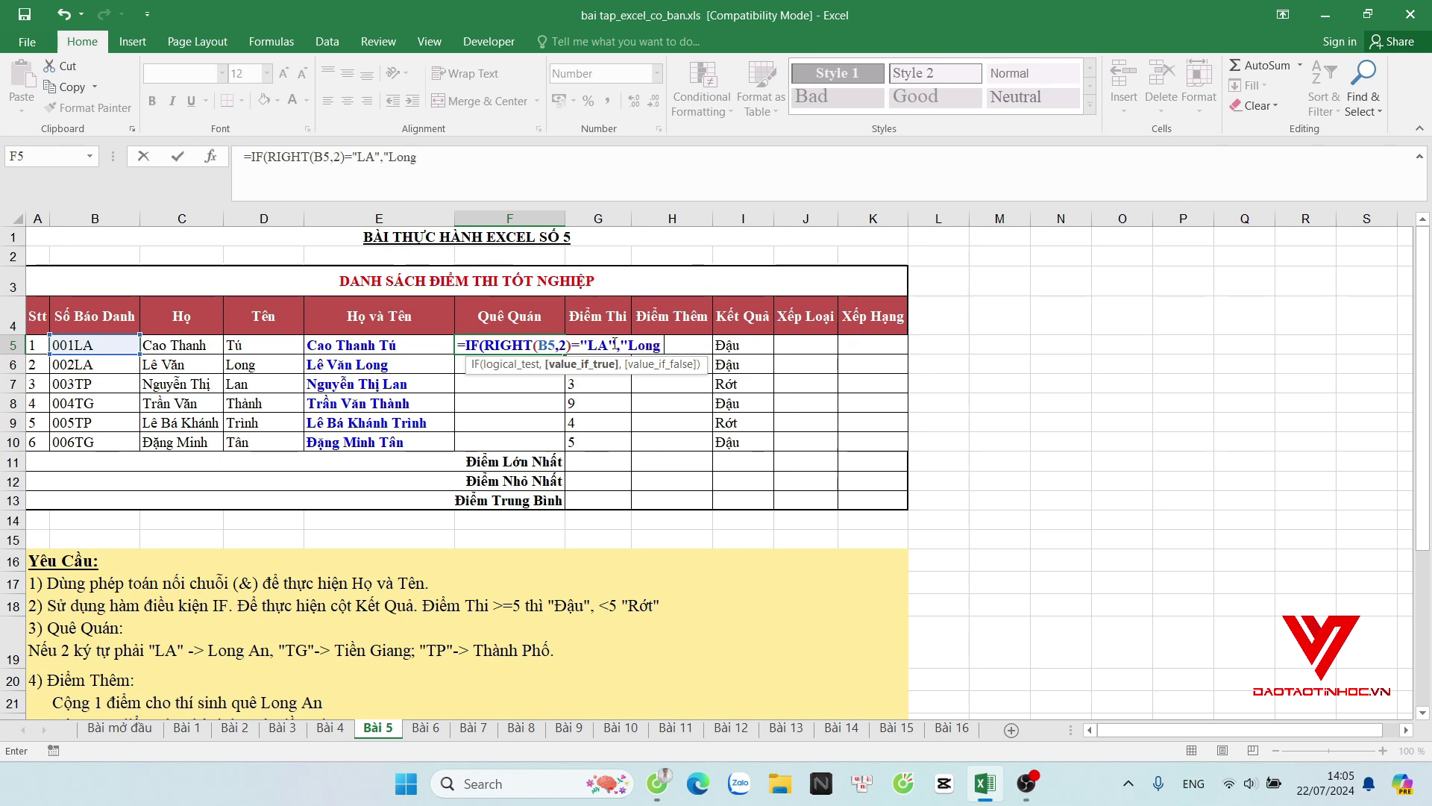
pyautogui.write(' An"')
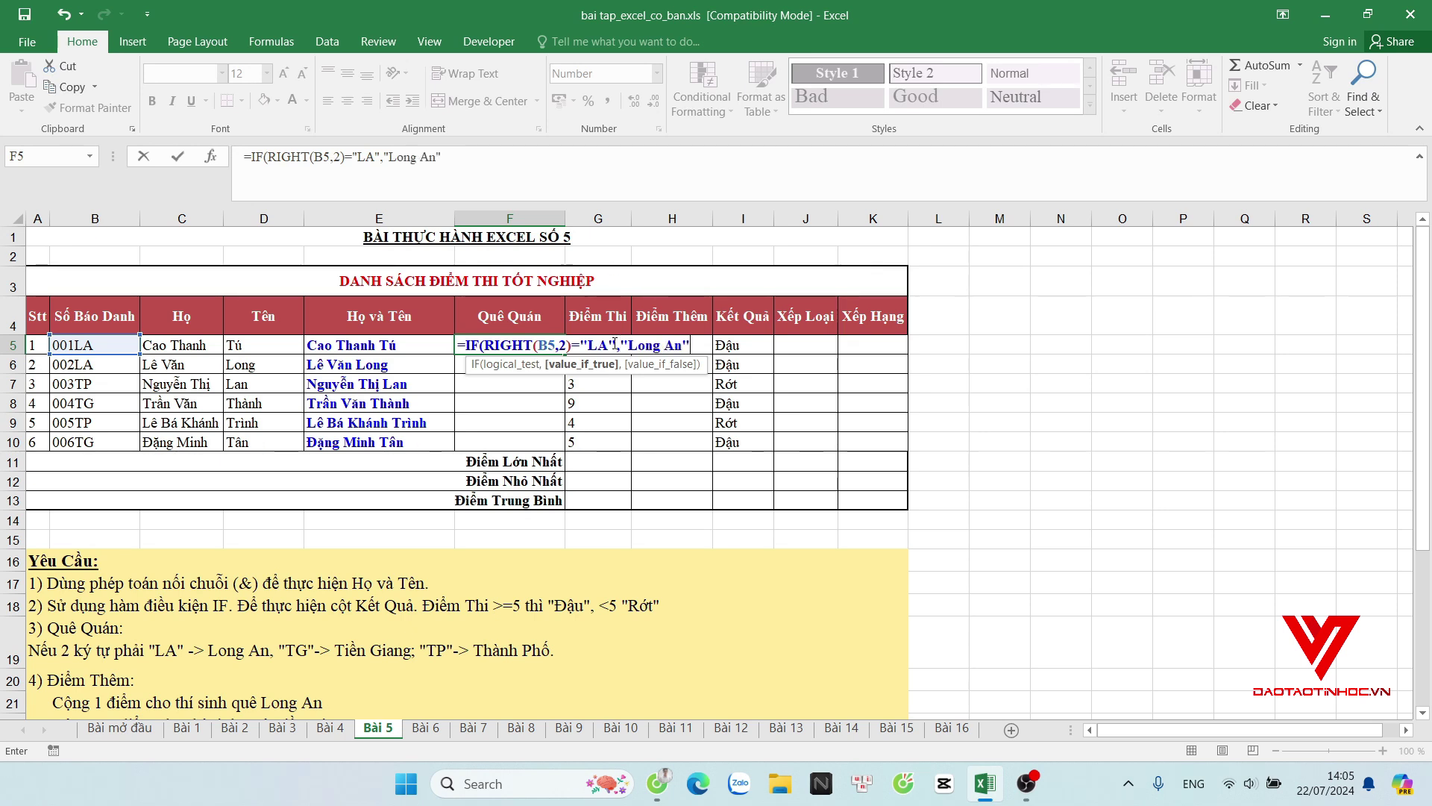
pyautogui.write(',')
pyautogui.write('I')
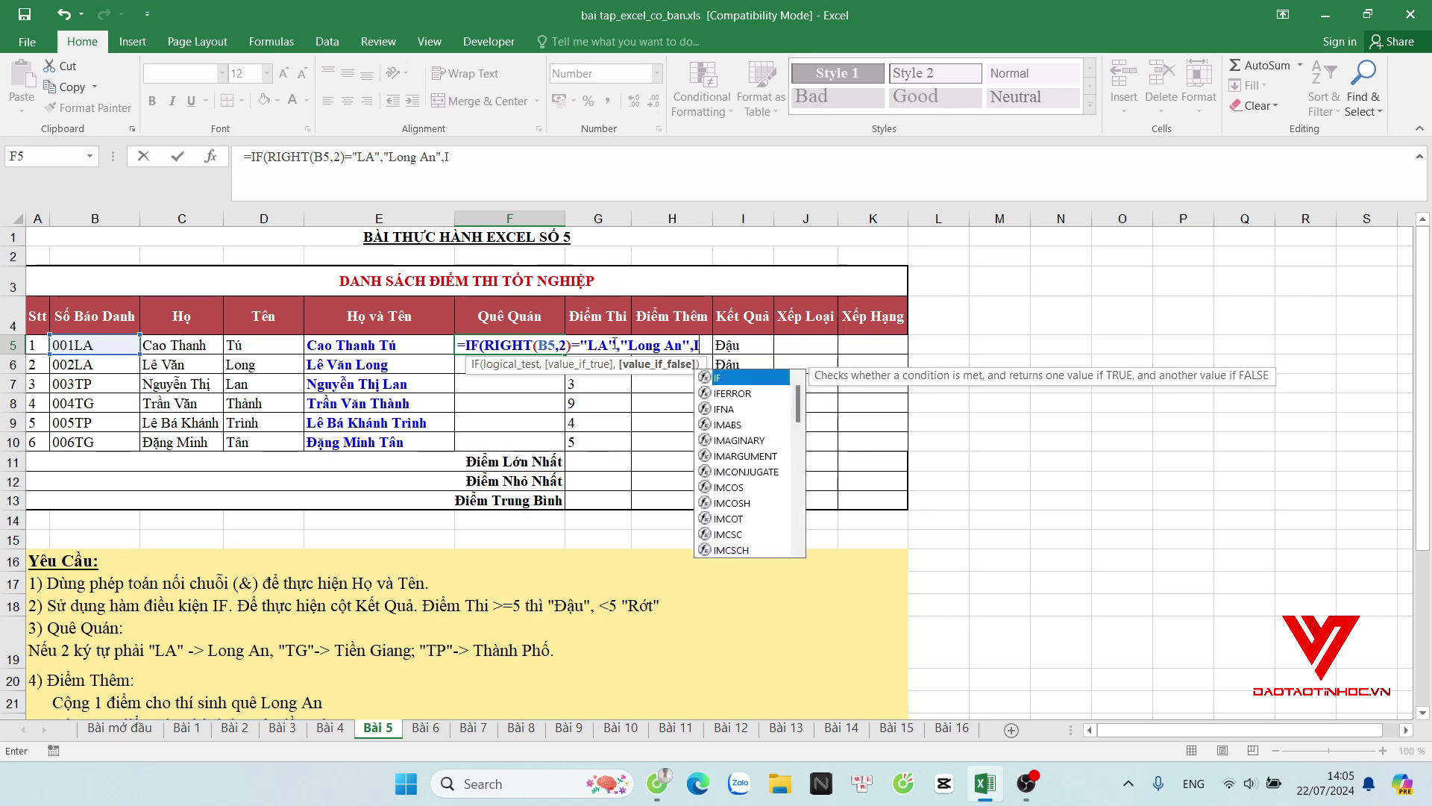
pyautogui.write('F(R')
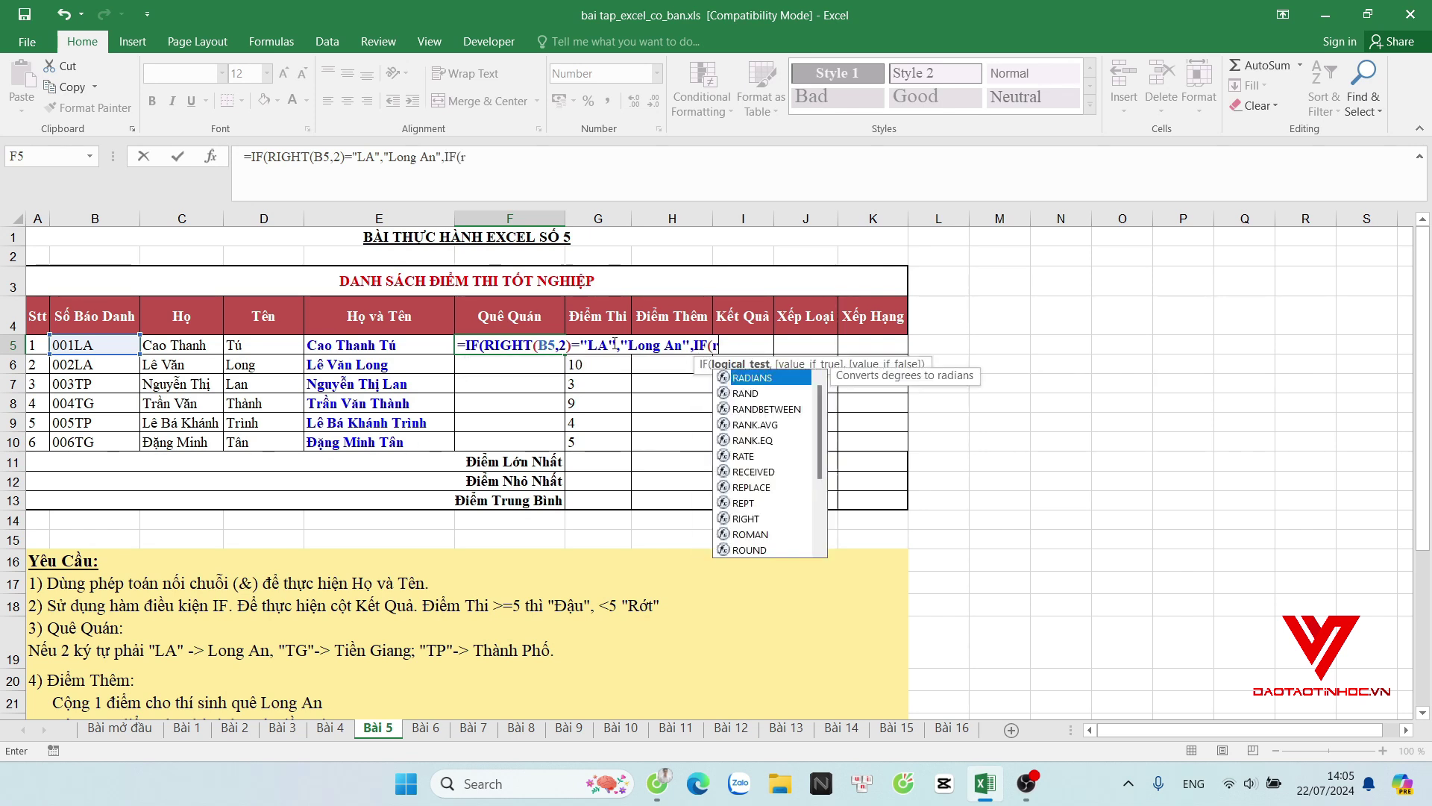
pyautogui.write('IGHT(')
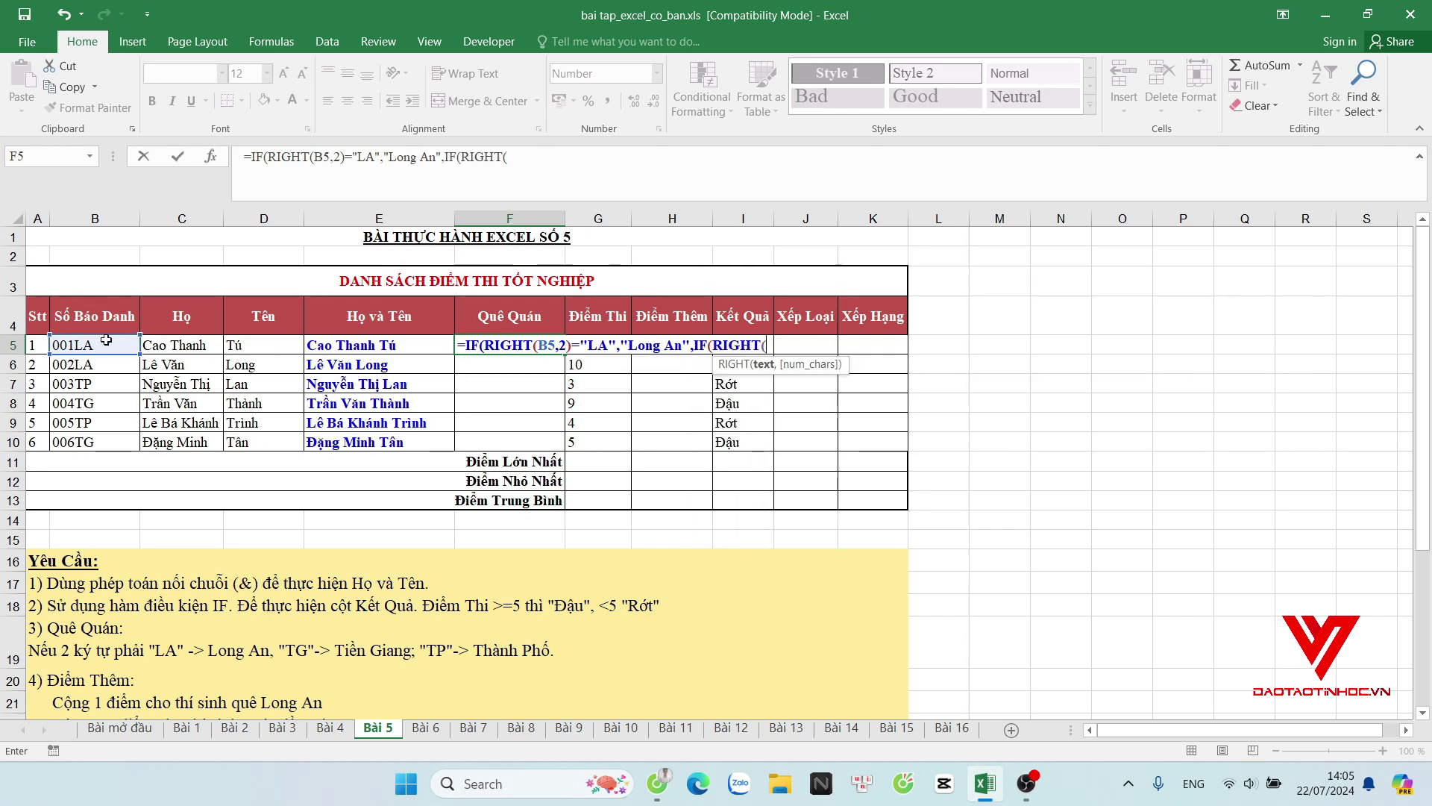
pyautogui.click(100, 345)
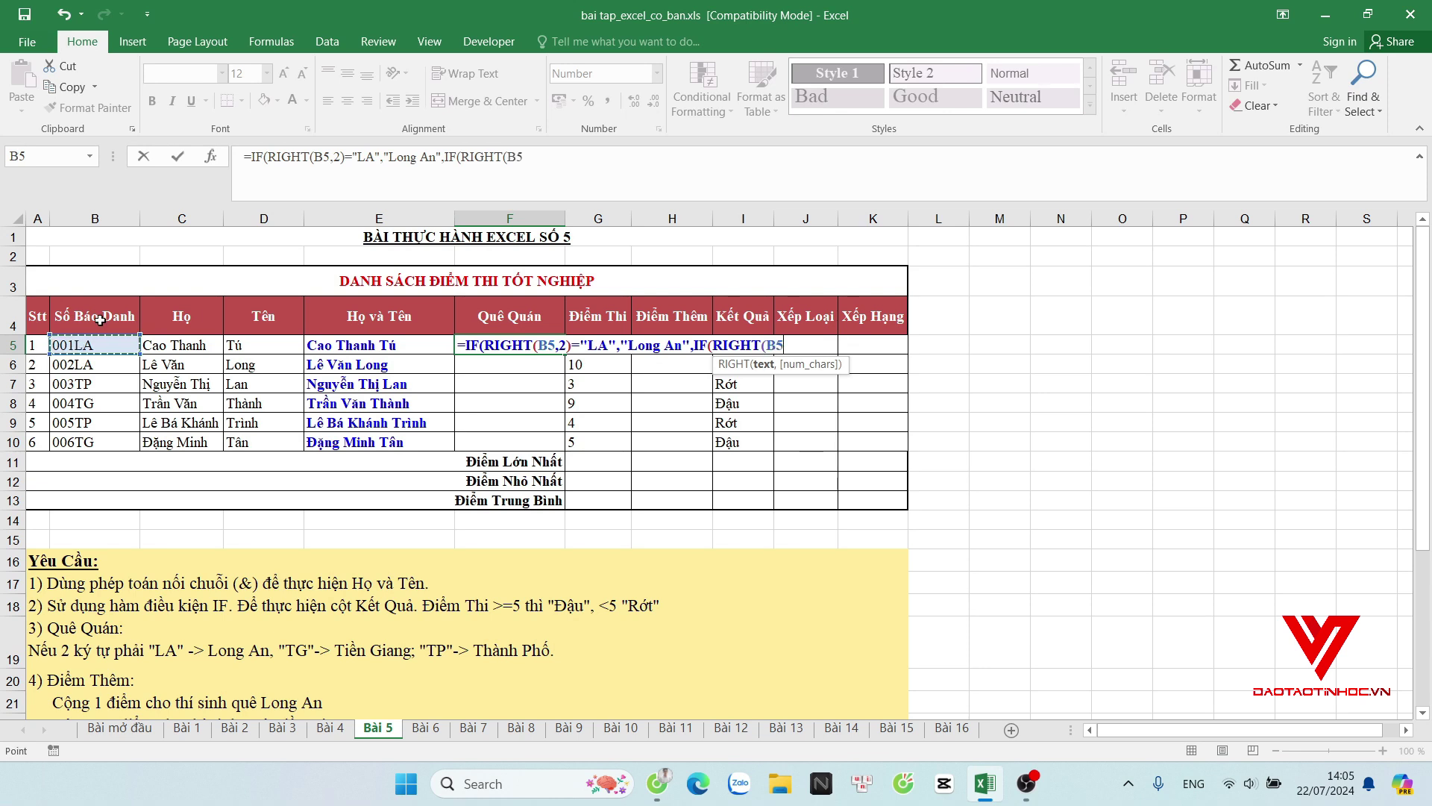
pyautogui.write(',2)="')
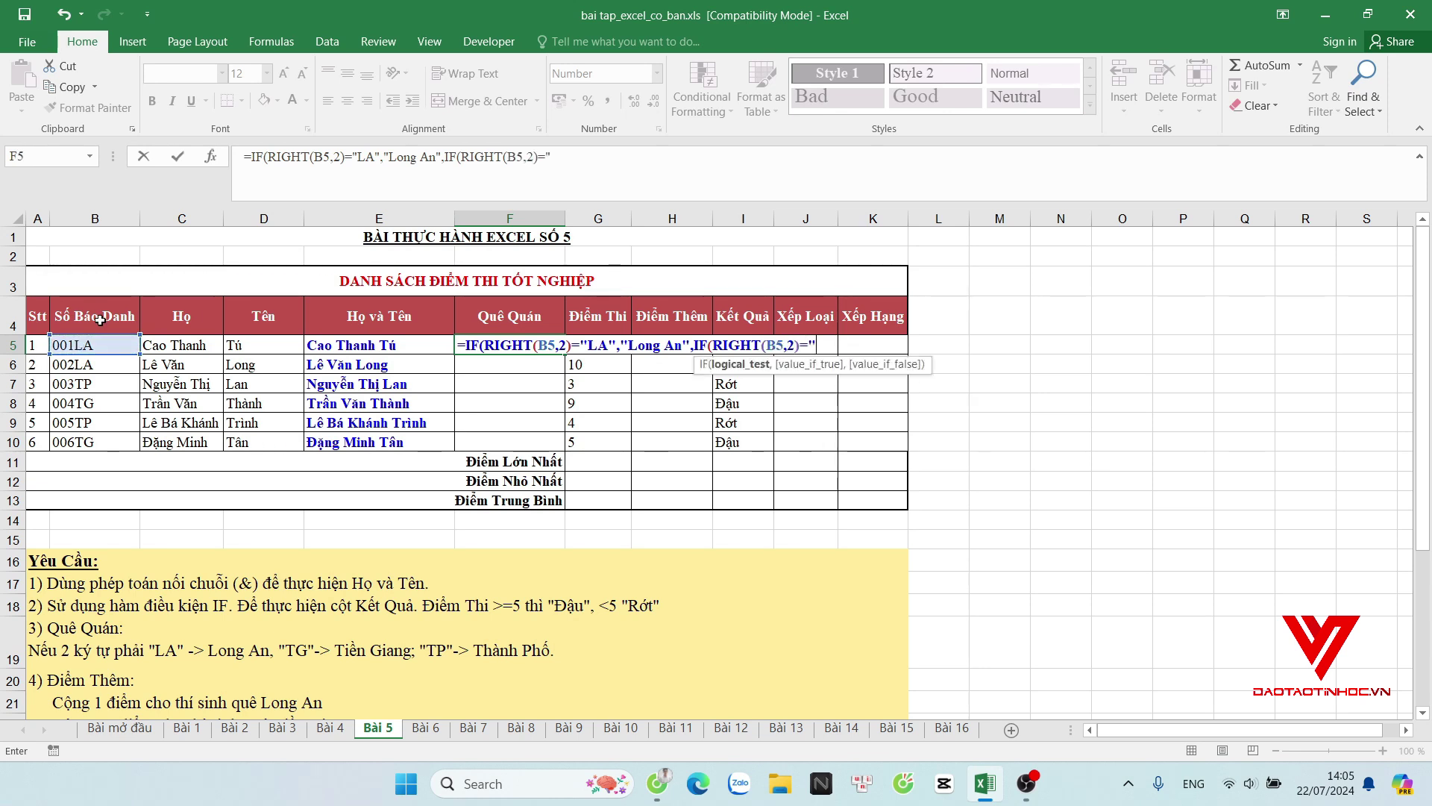
pyautogui.write('TG",')
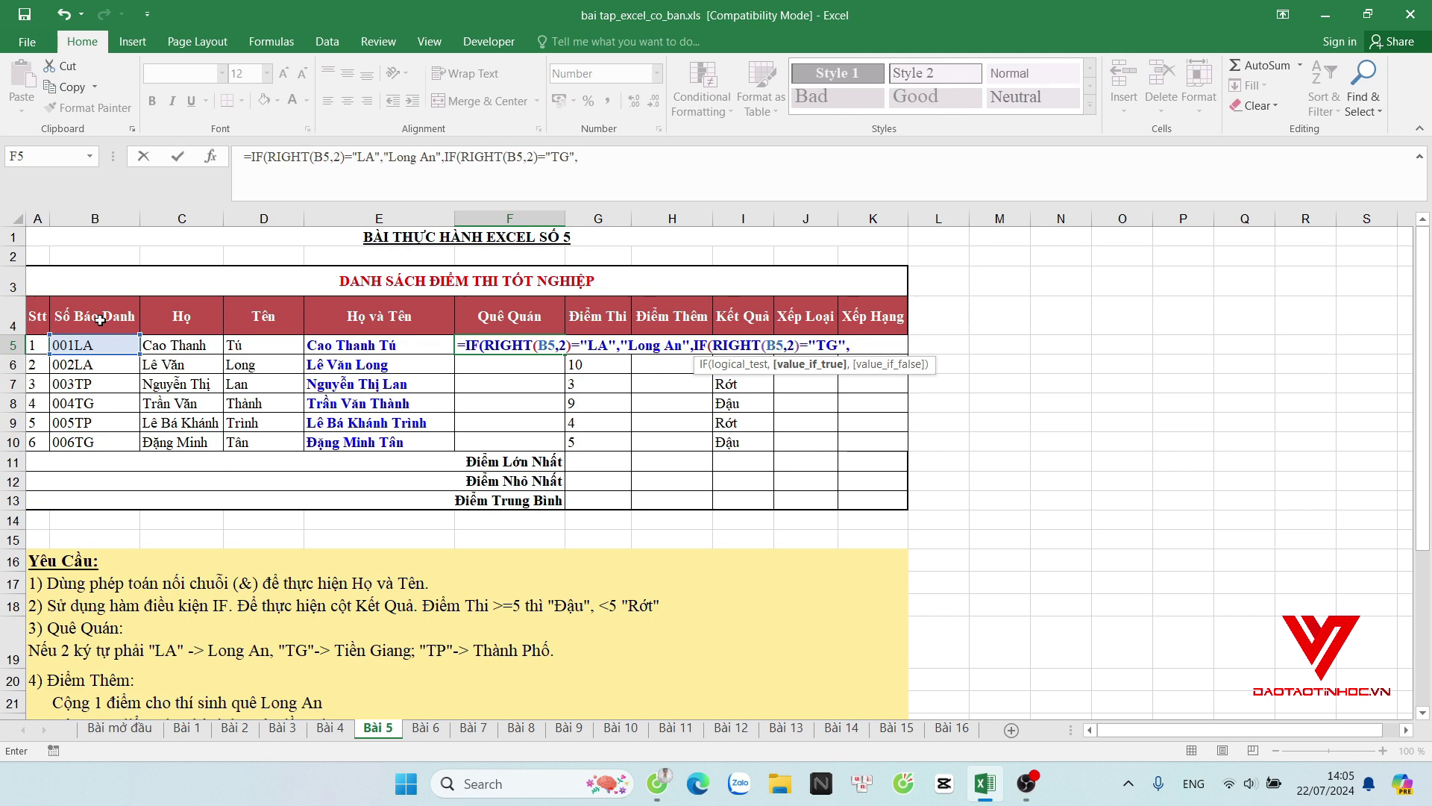
pyautogui.write('"Tiền ')
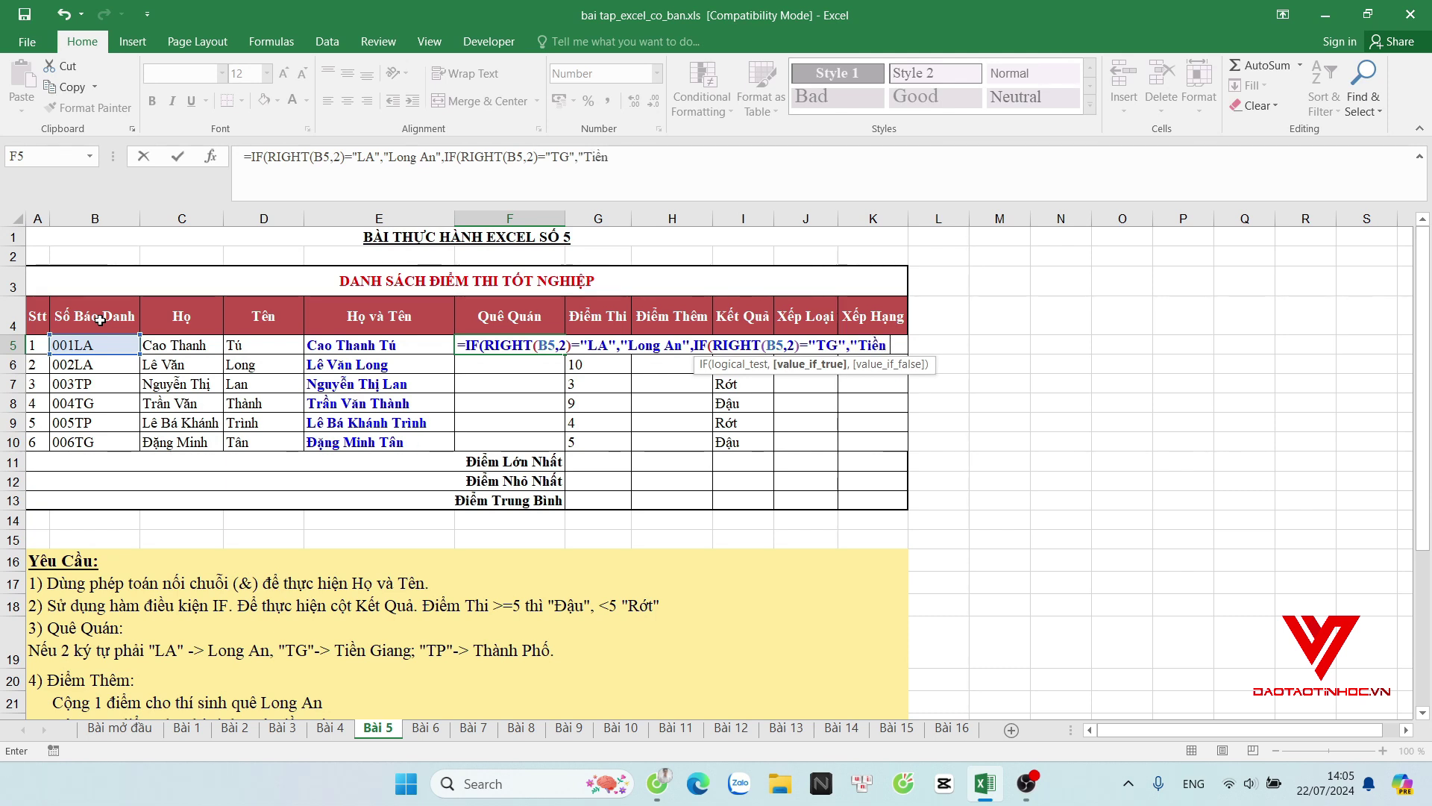
pyautogui.write('Giang')
pyautogui.write(',')
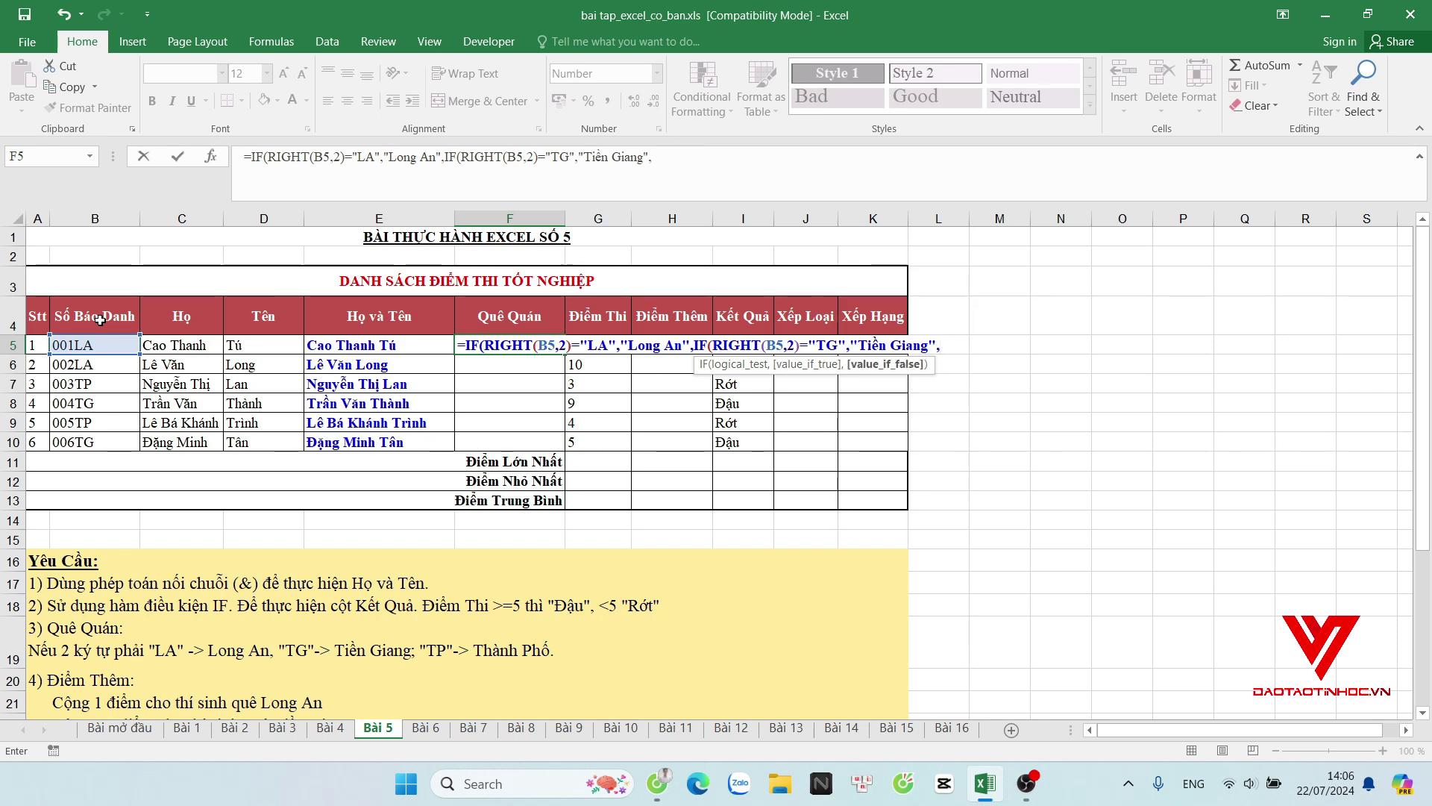
pyautogui.write('Tha')
pyautogui.write('"Thành Phố"))')
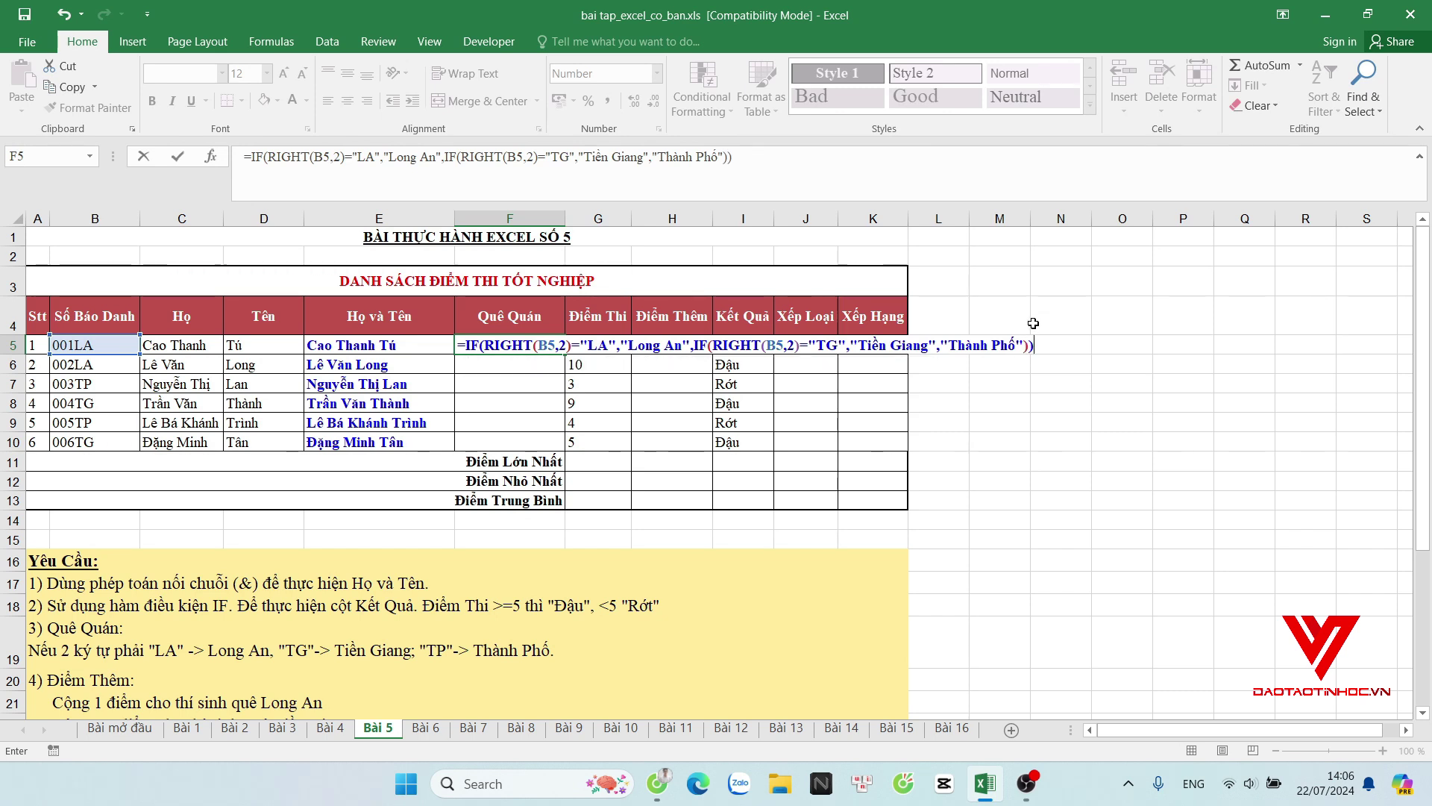
pyautogui.press('Return')
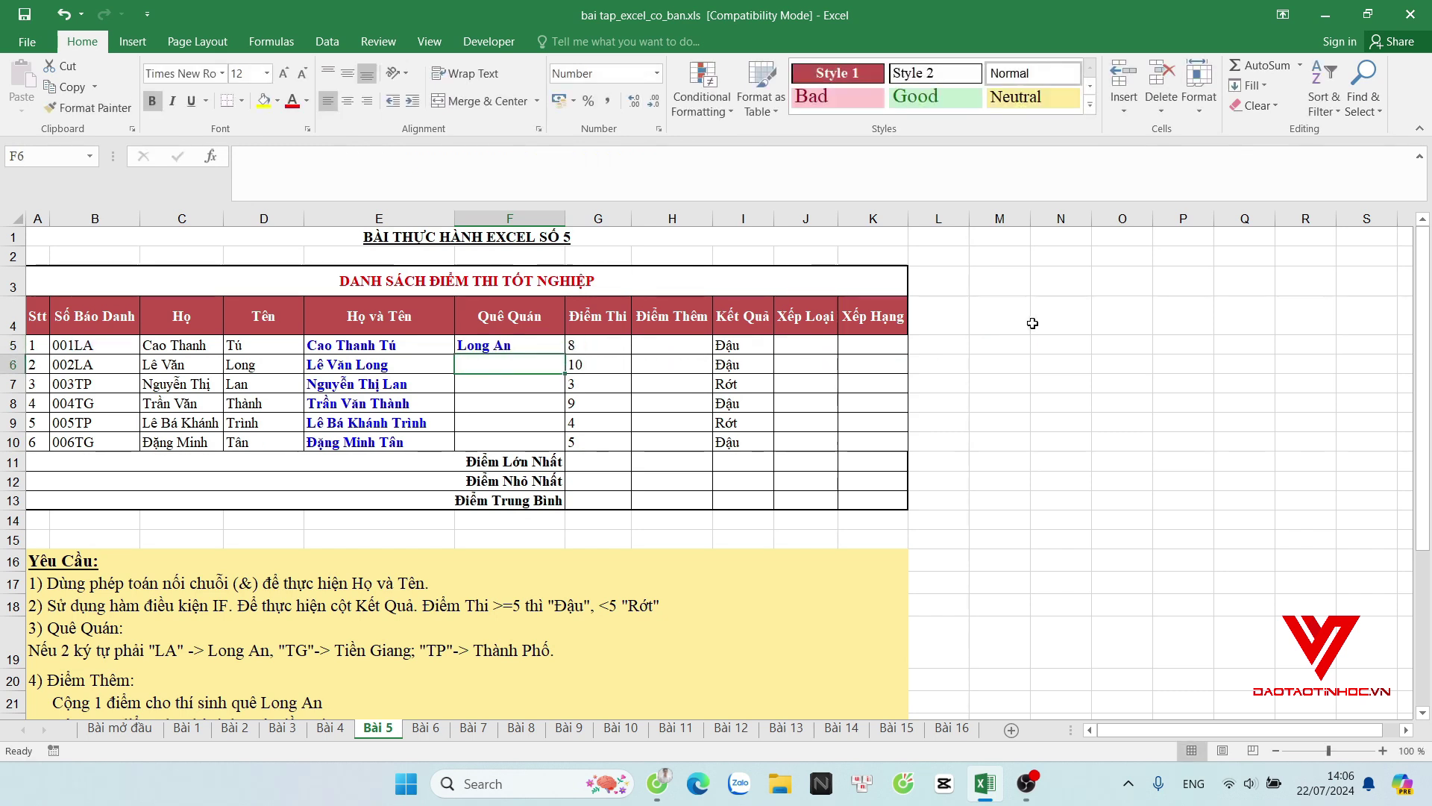
# Fill the F5 hometown formula down through F10 and review the sheet.
pyautogui.click(505, 345)
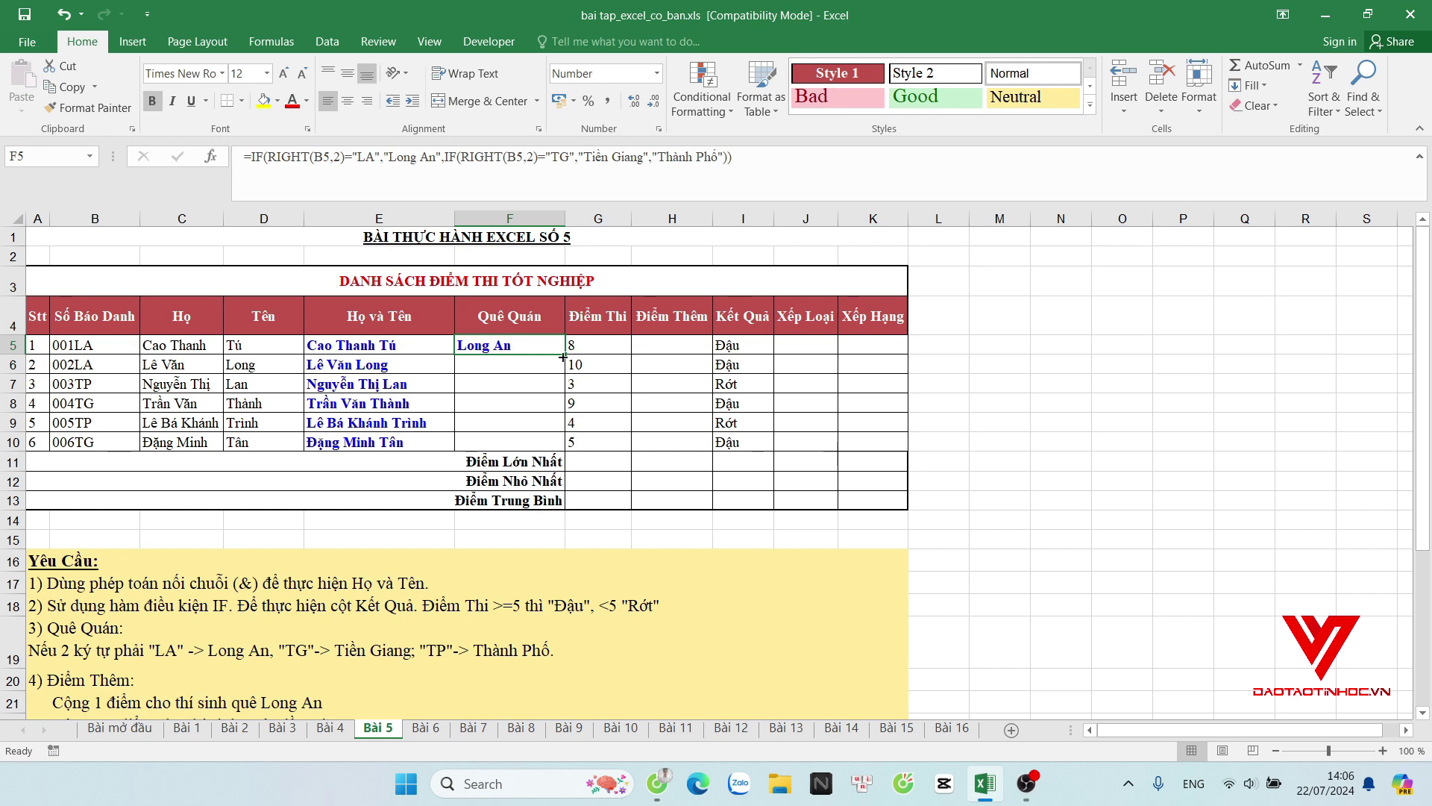
pyautogui.moveTo(565, 355); pyautogui.dragTo(545, 450)
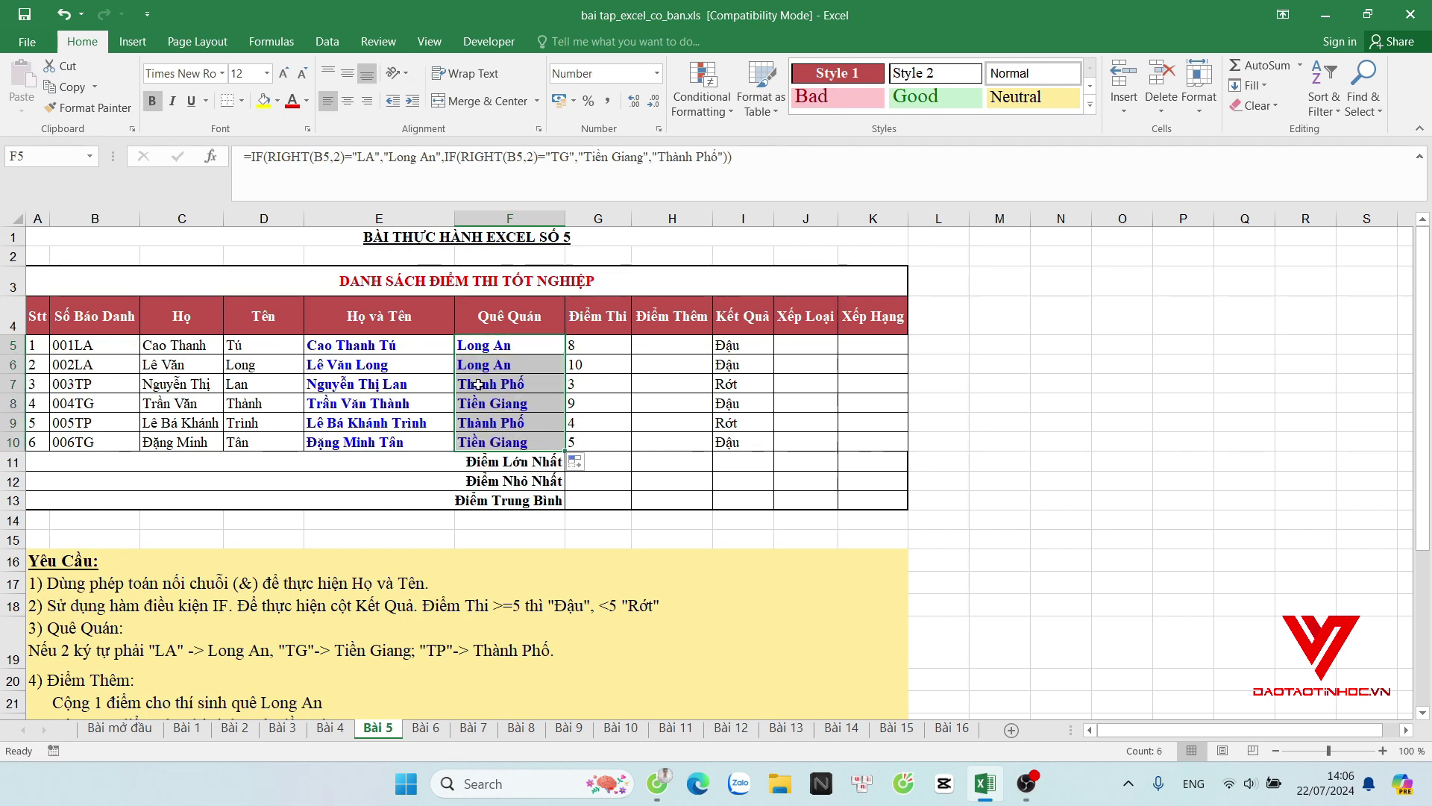
pyautogui.click(488, 407)
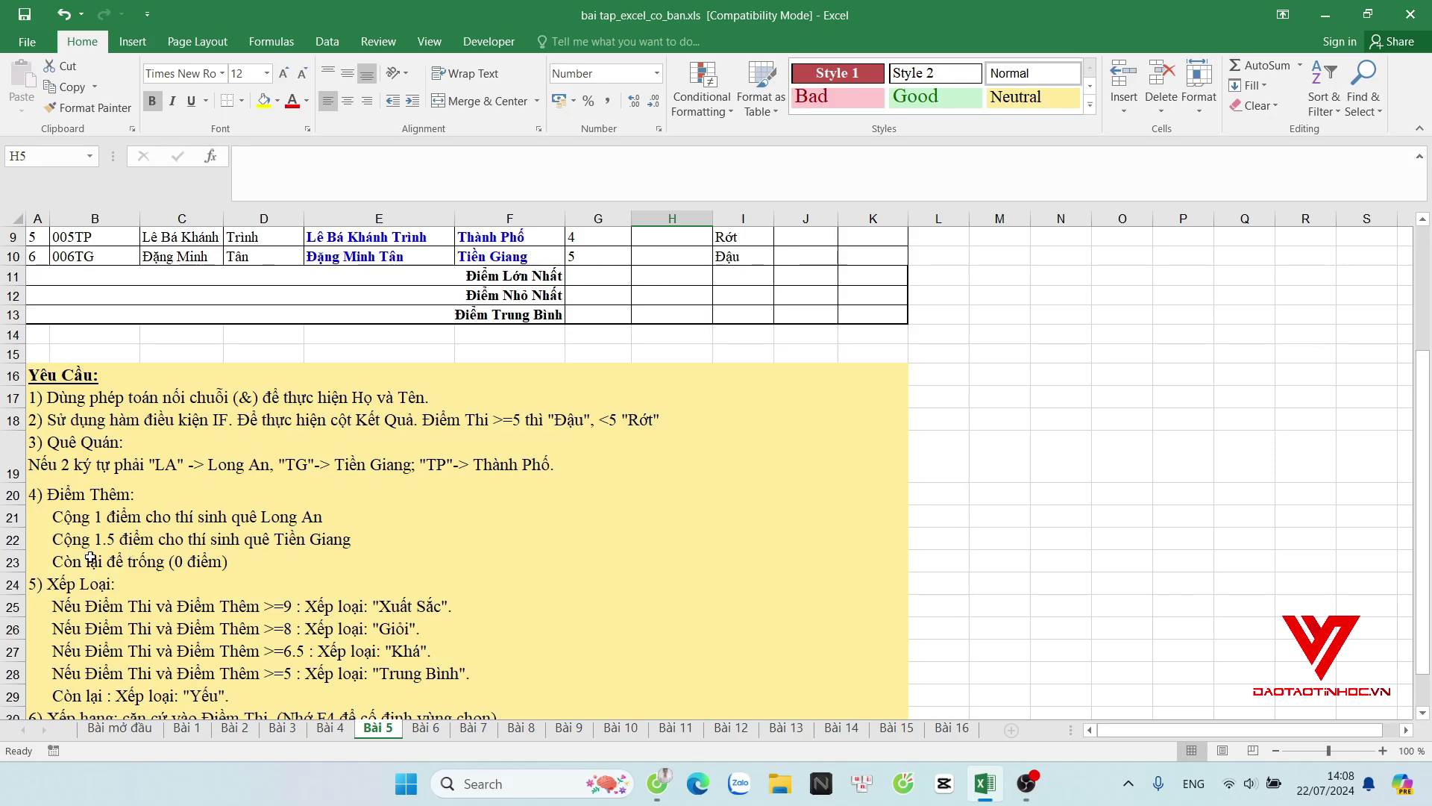
pyautogui.scroll(2, 90, 558)
pyautogui.scroll(1, 384, 530)
pyautogui.scroll(-3, 320, 522)
pyautogui.scroll(3, 264, 515)
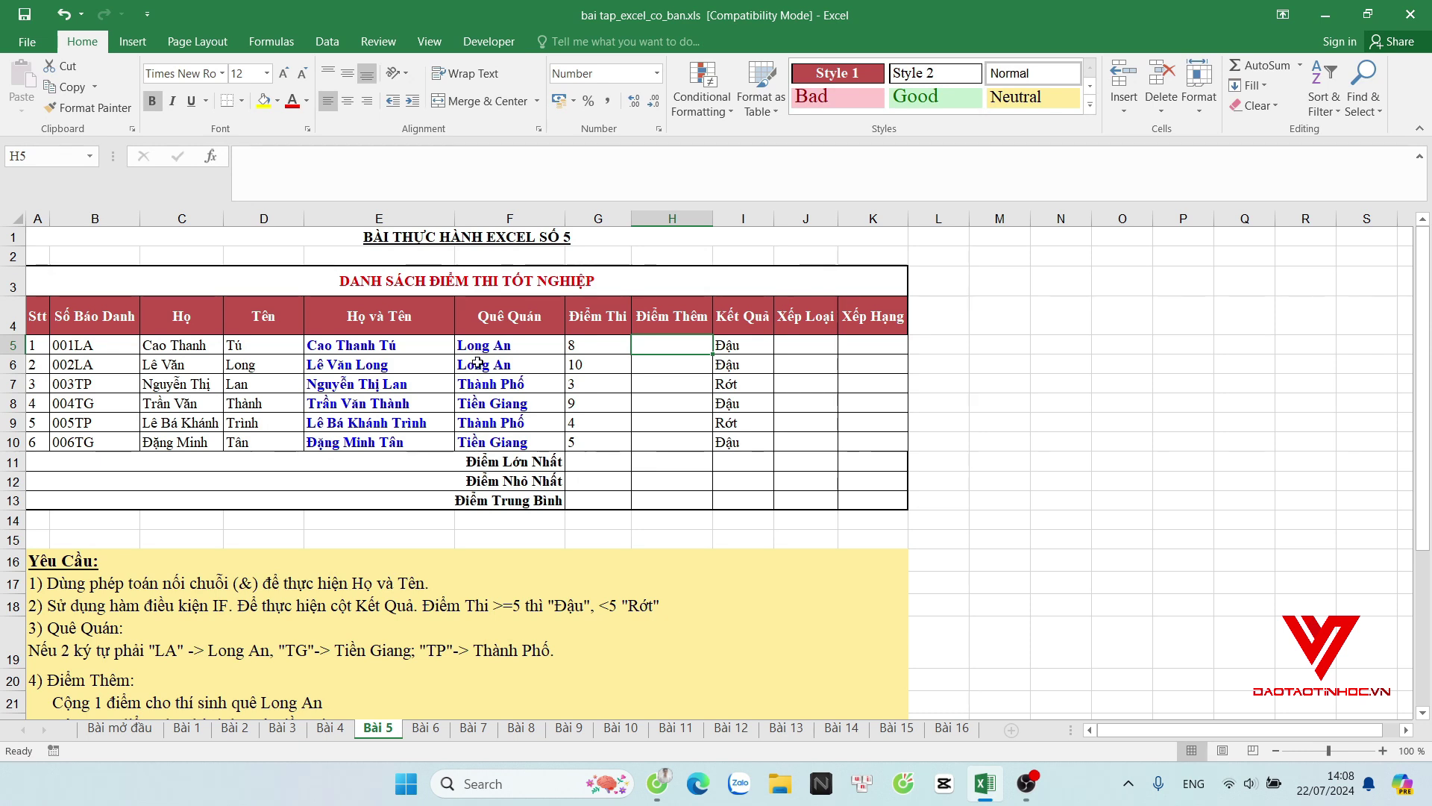
# Enter =IF(F5="Long An",1,IF(F5="Tiền Giang",1.5,0)) in H5 for the bonus points.
pyautogui.click(593, 382)
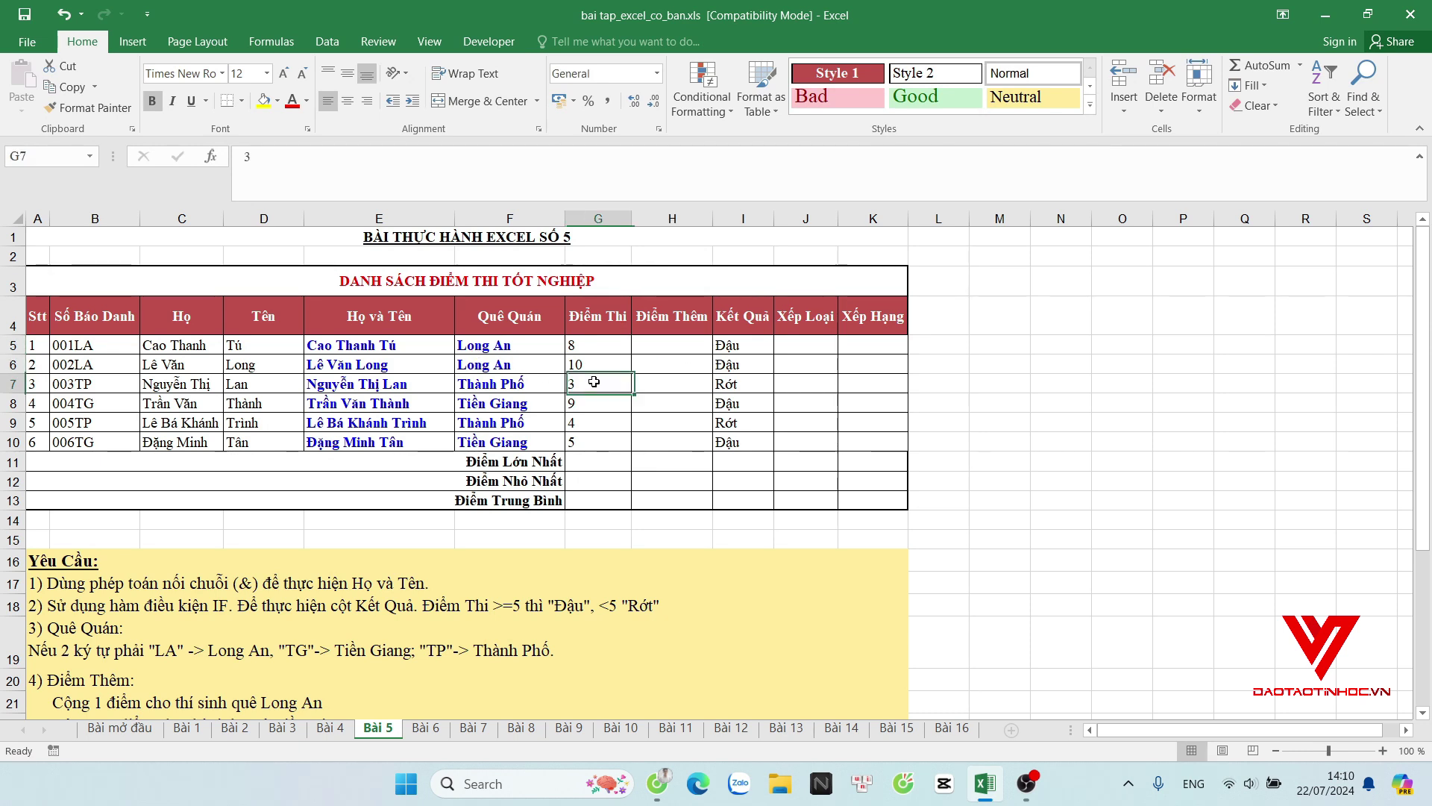
pyautogui.click(678, 347)
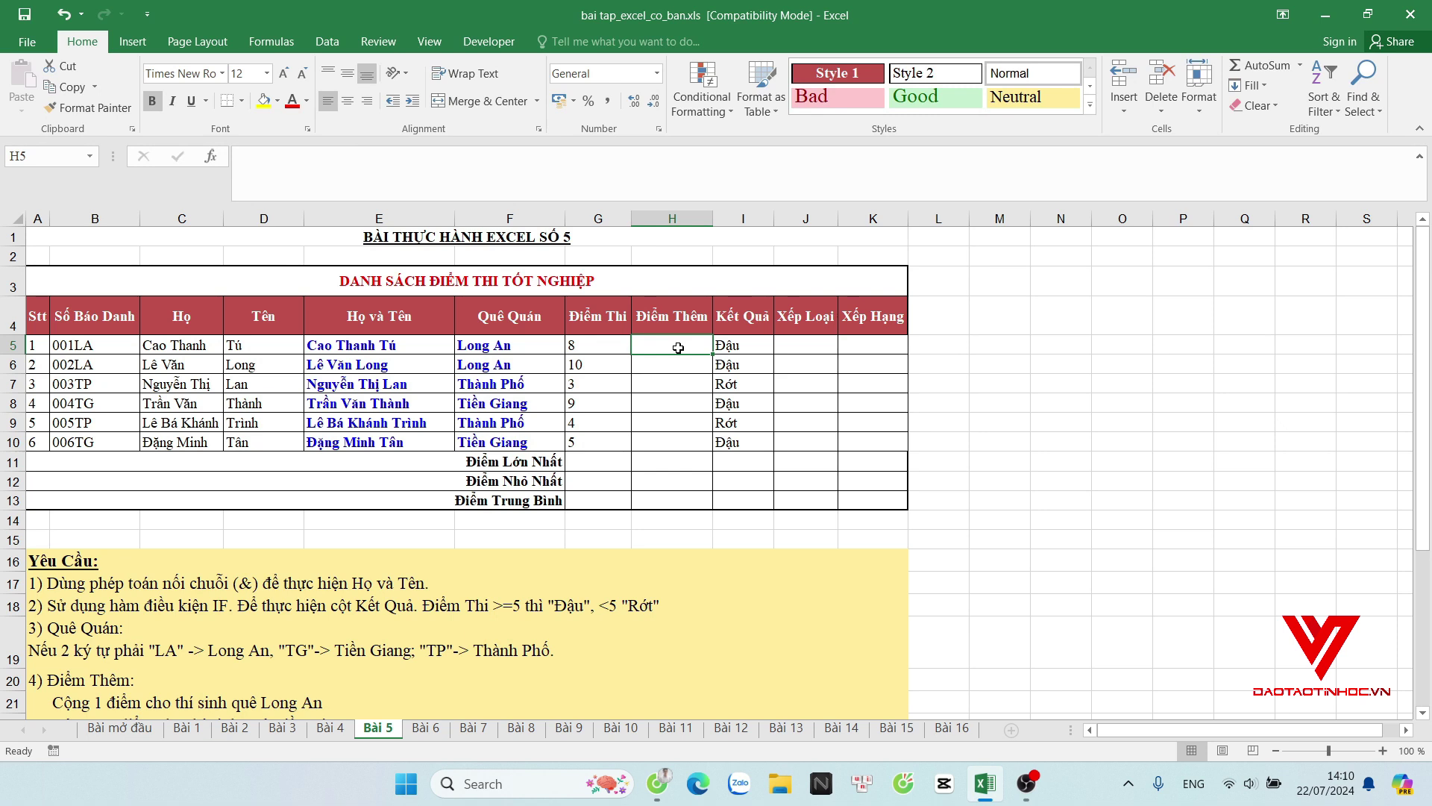
pyautogui.write('=IF(')
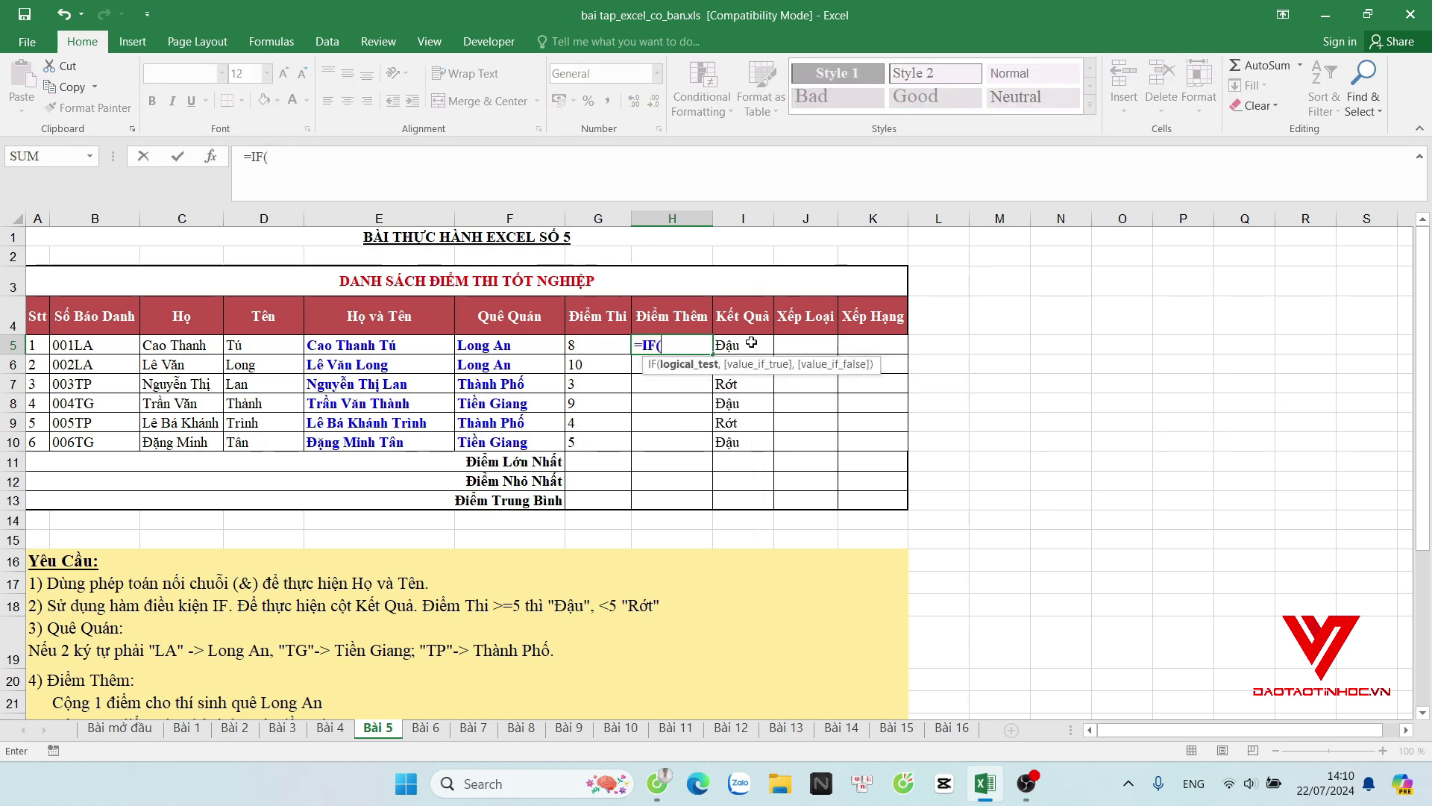
pyautogui.click(498, 350)
pyautogui.write('=')
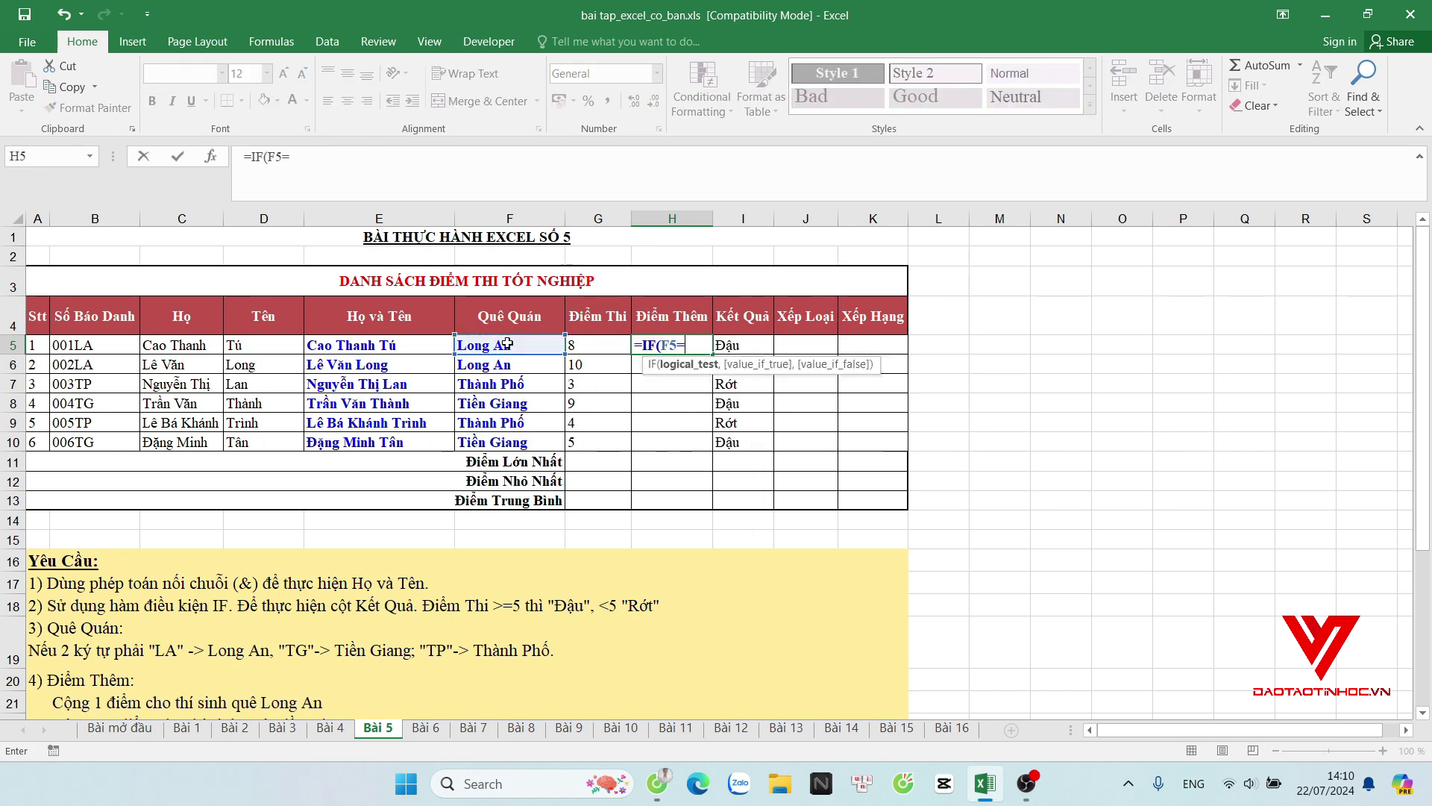
pyautogui.write('"Long An')
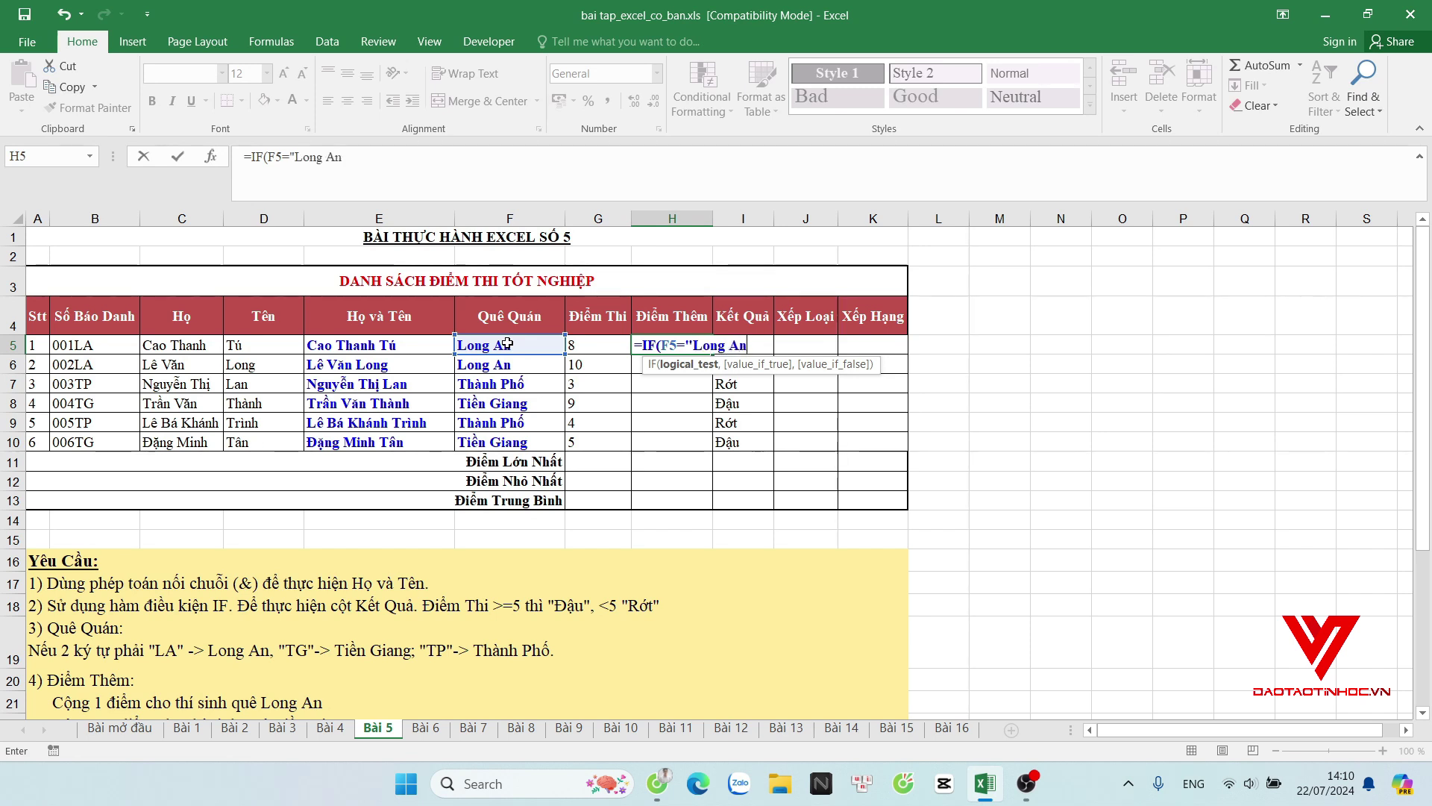
pyautogui.write('",1')
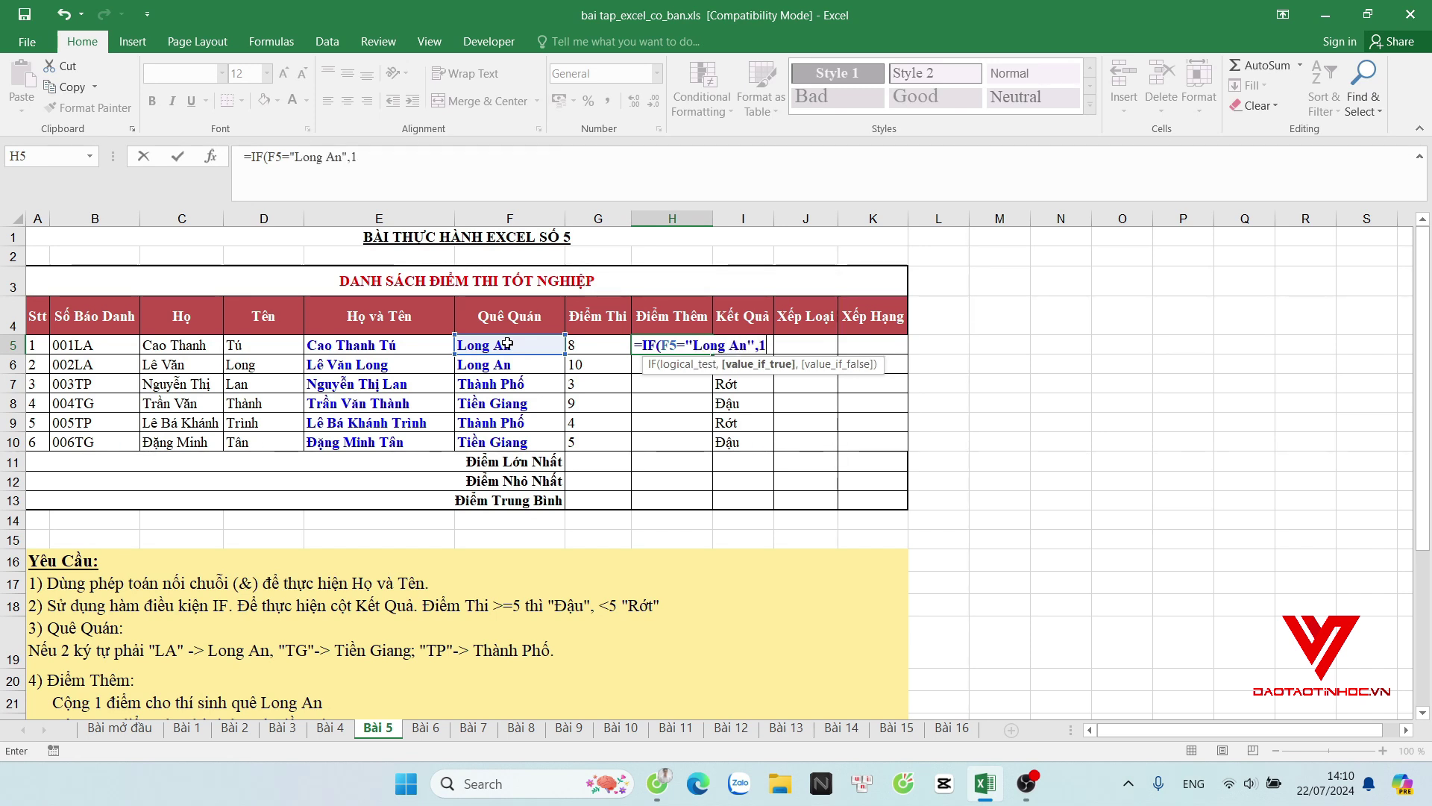
pyautogui.write(',IF')
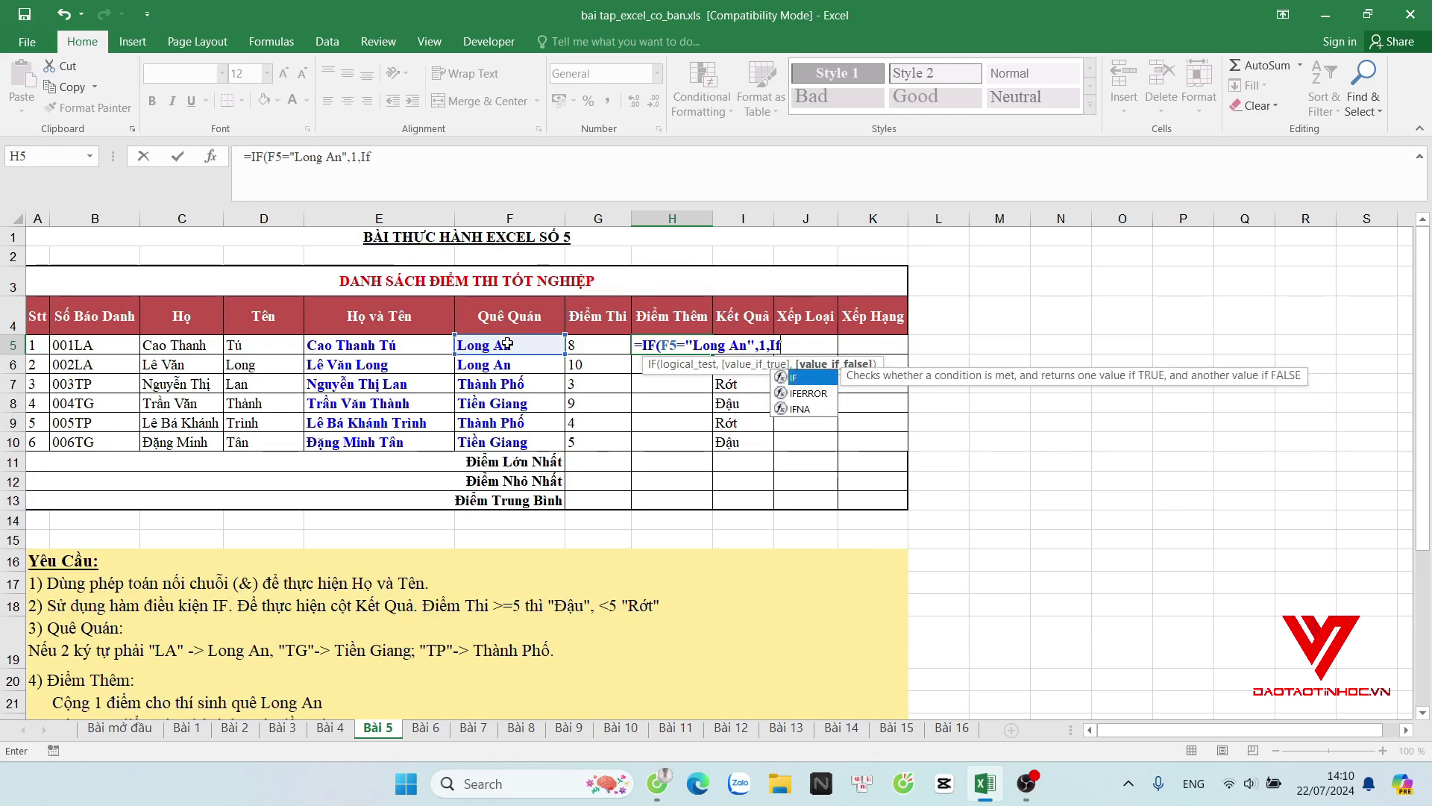
pyautogui.write('(')
pyautogui.click(482, 345)
pyautogui.write('=')
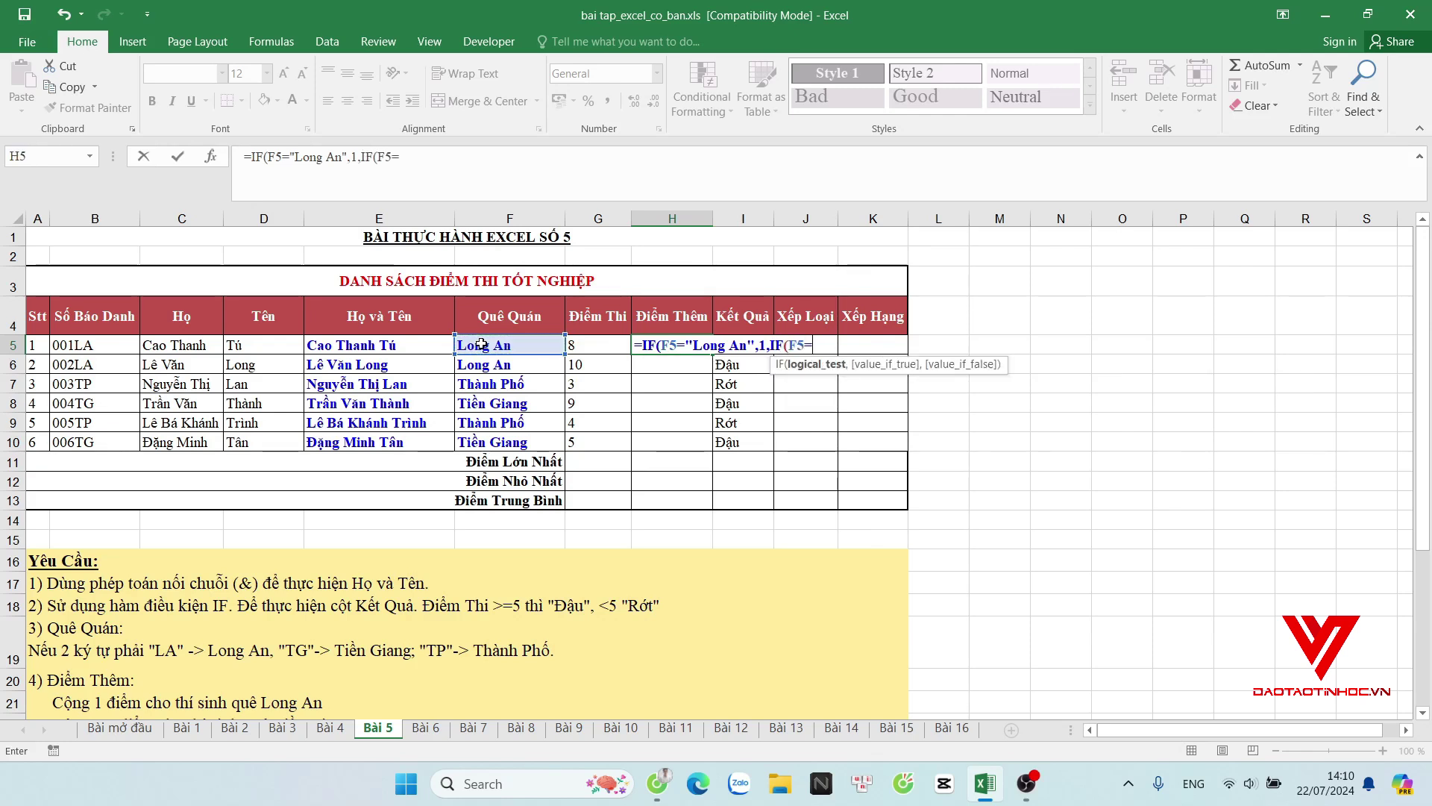
pyautogui.write('"Tiền')
pyautogui.write(' Giang')
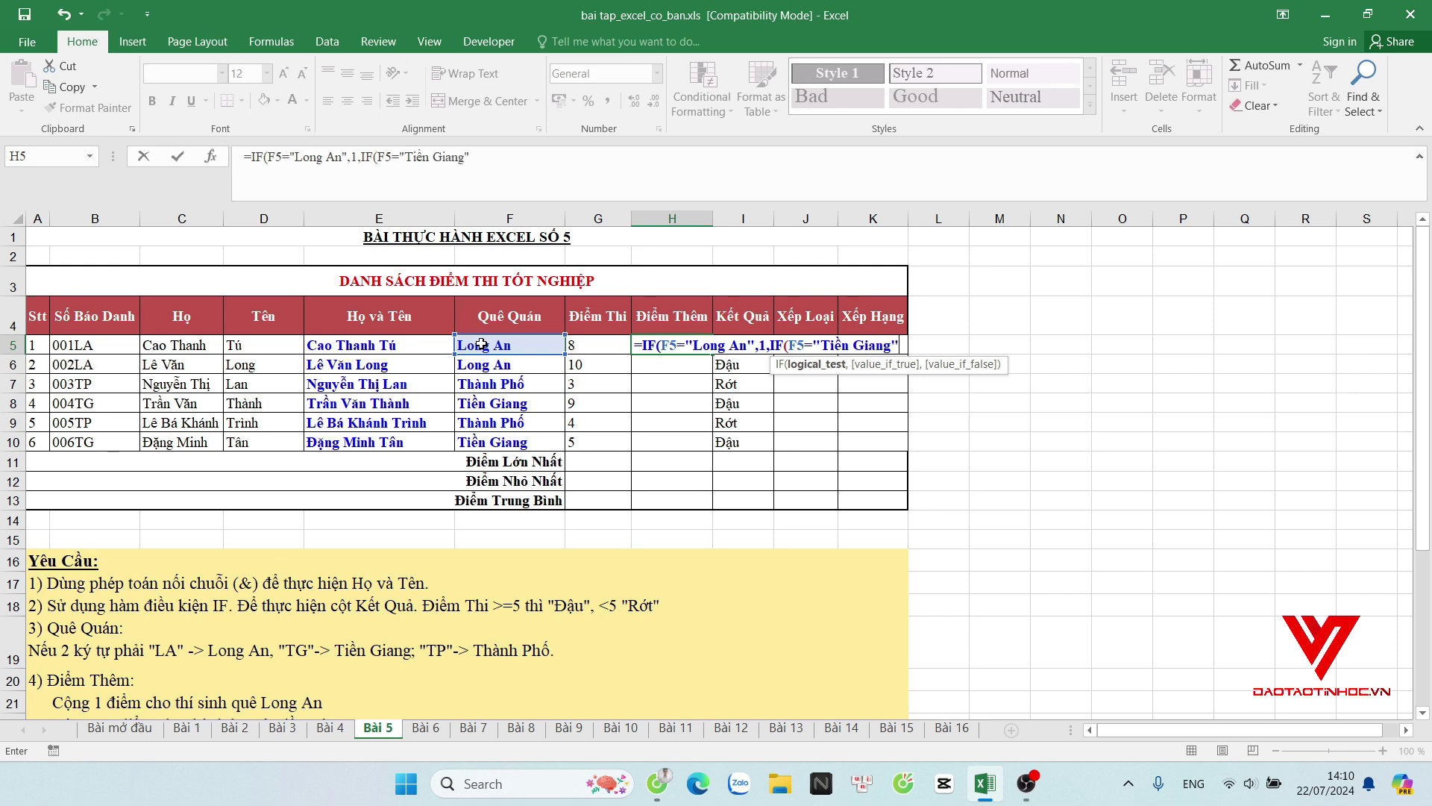
pyautogui.write(',1.')
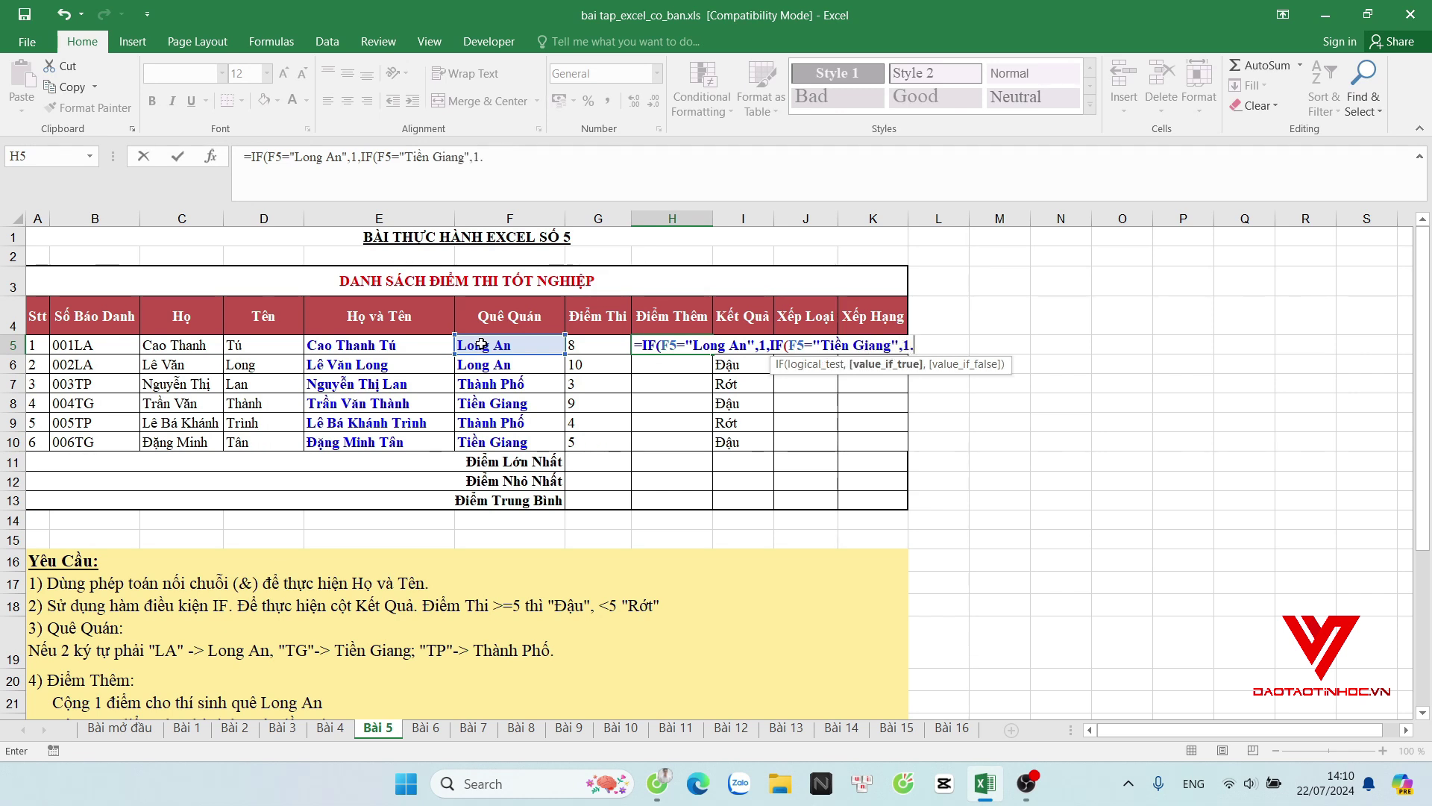
pyautogui.write('5,')
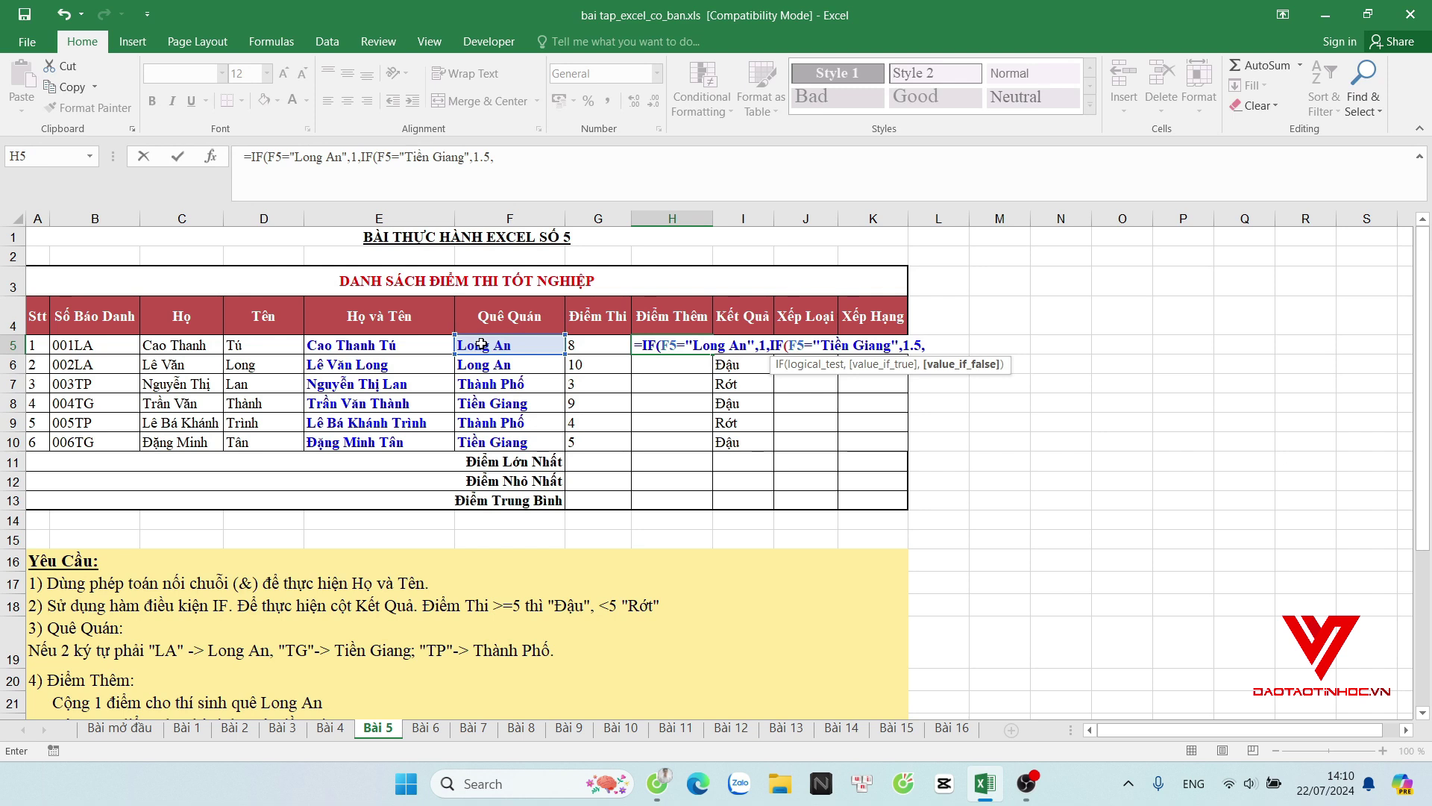
pyautogui.write('))')
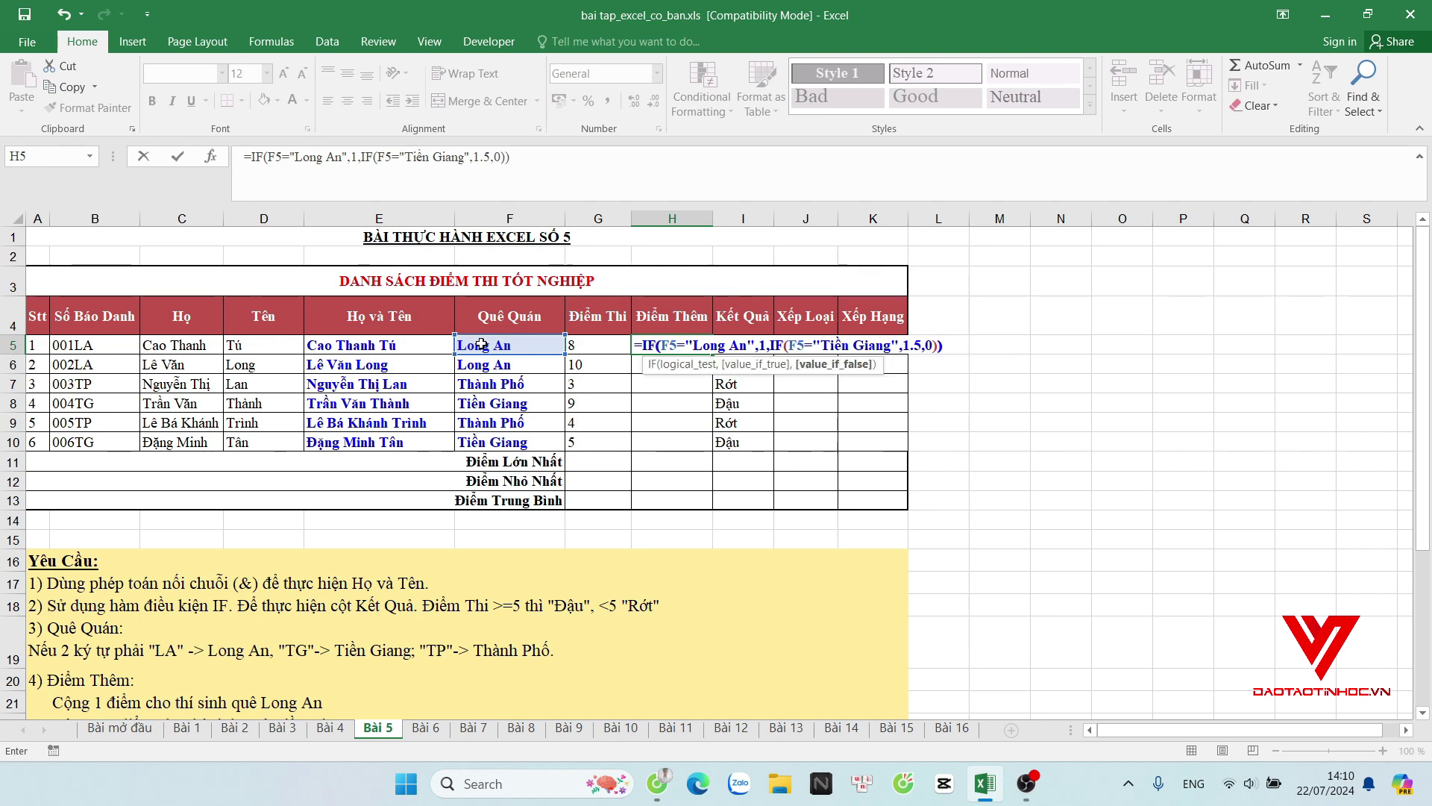
pyautogui.press('Return')
# Fill the H5 bonus formula down to H10, giving 1, 1, 0, 1.5, 0, 1.5.
pyautogui.click(664, 349)
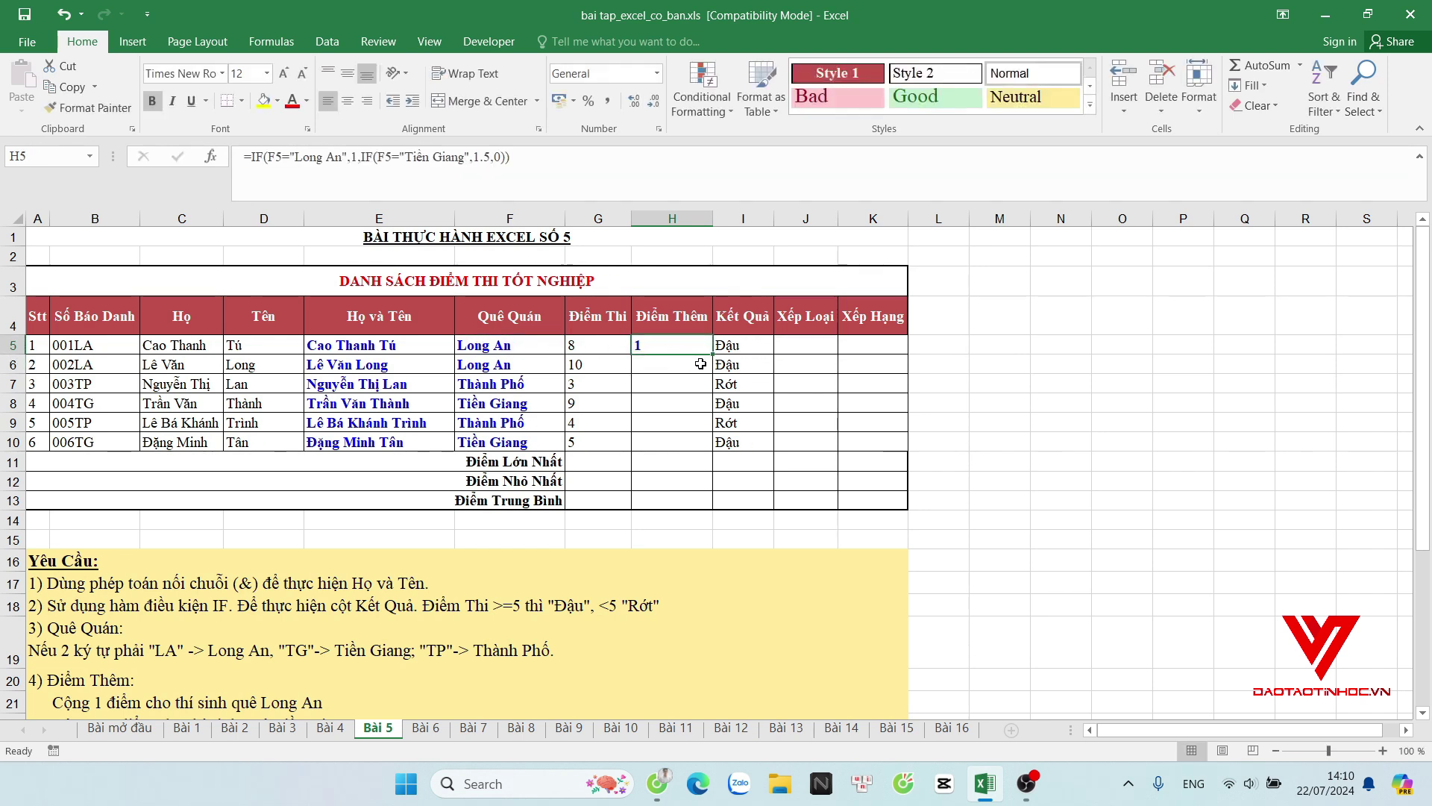
pyautogui.moveTo(713, 354); pyautogui.dragTo(695, 453)
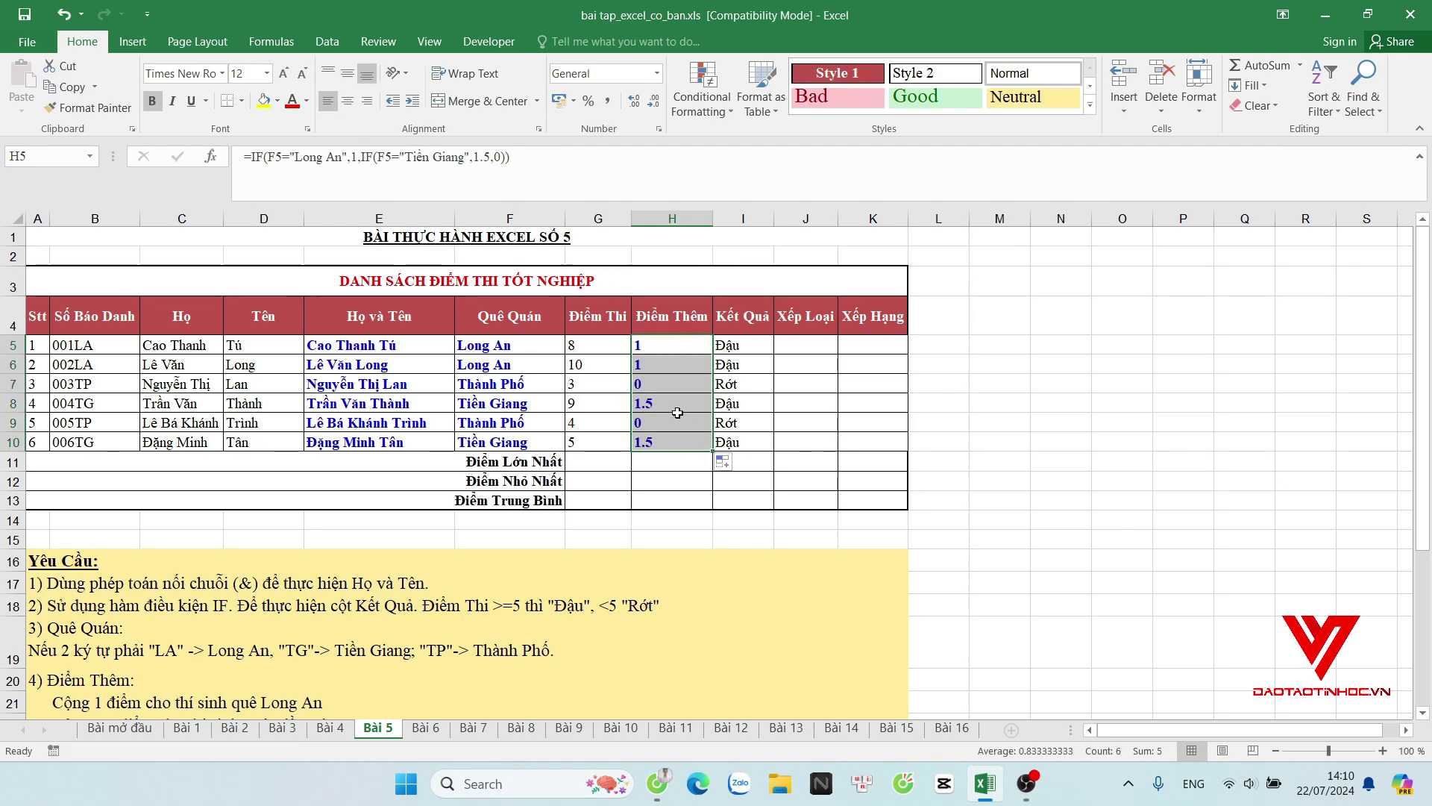
pyautogui.click(679, 347)
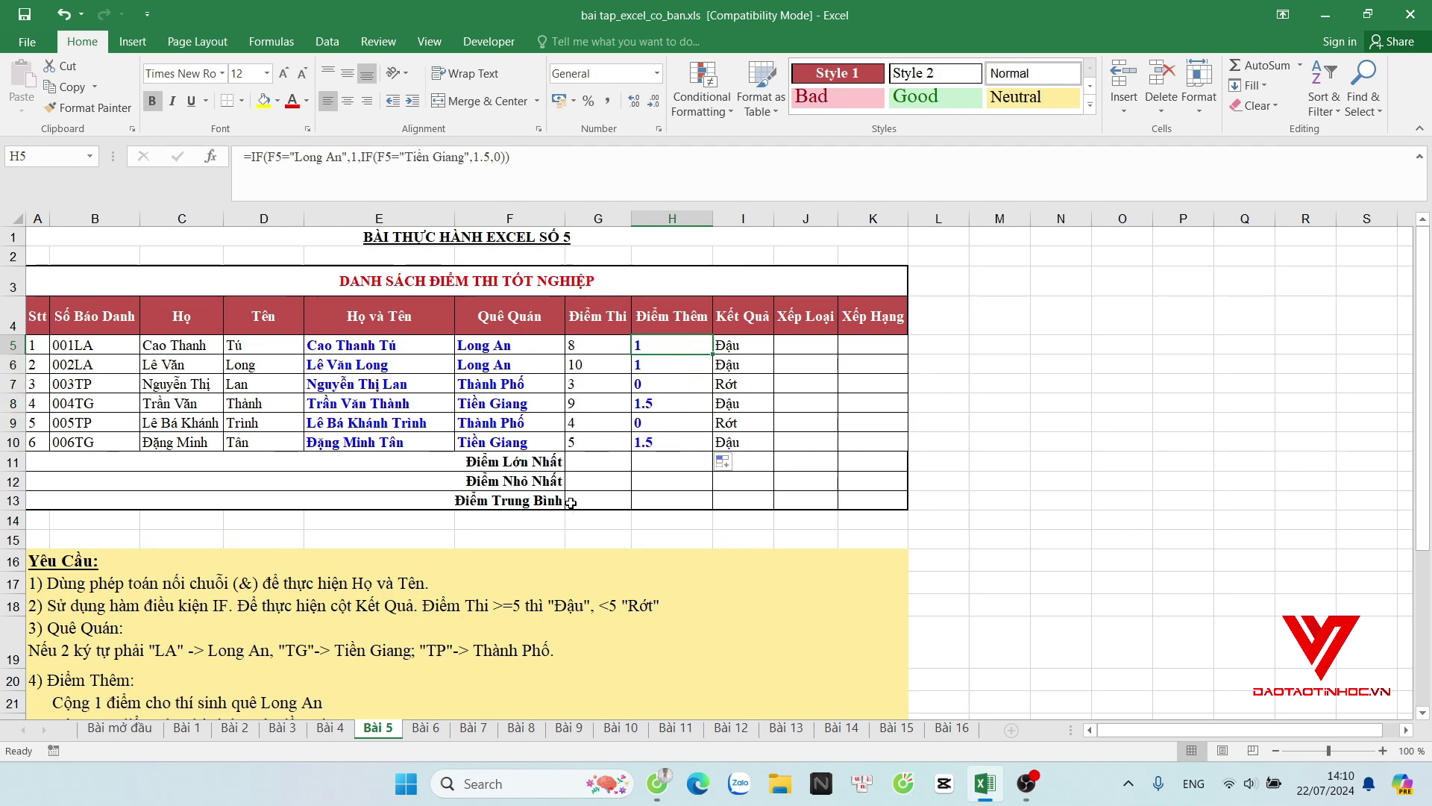
pyautogui.scroll(-3, 113, 516)
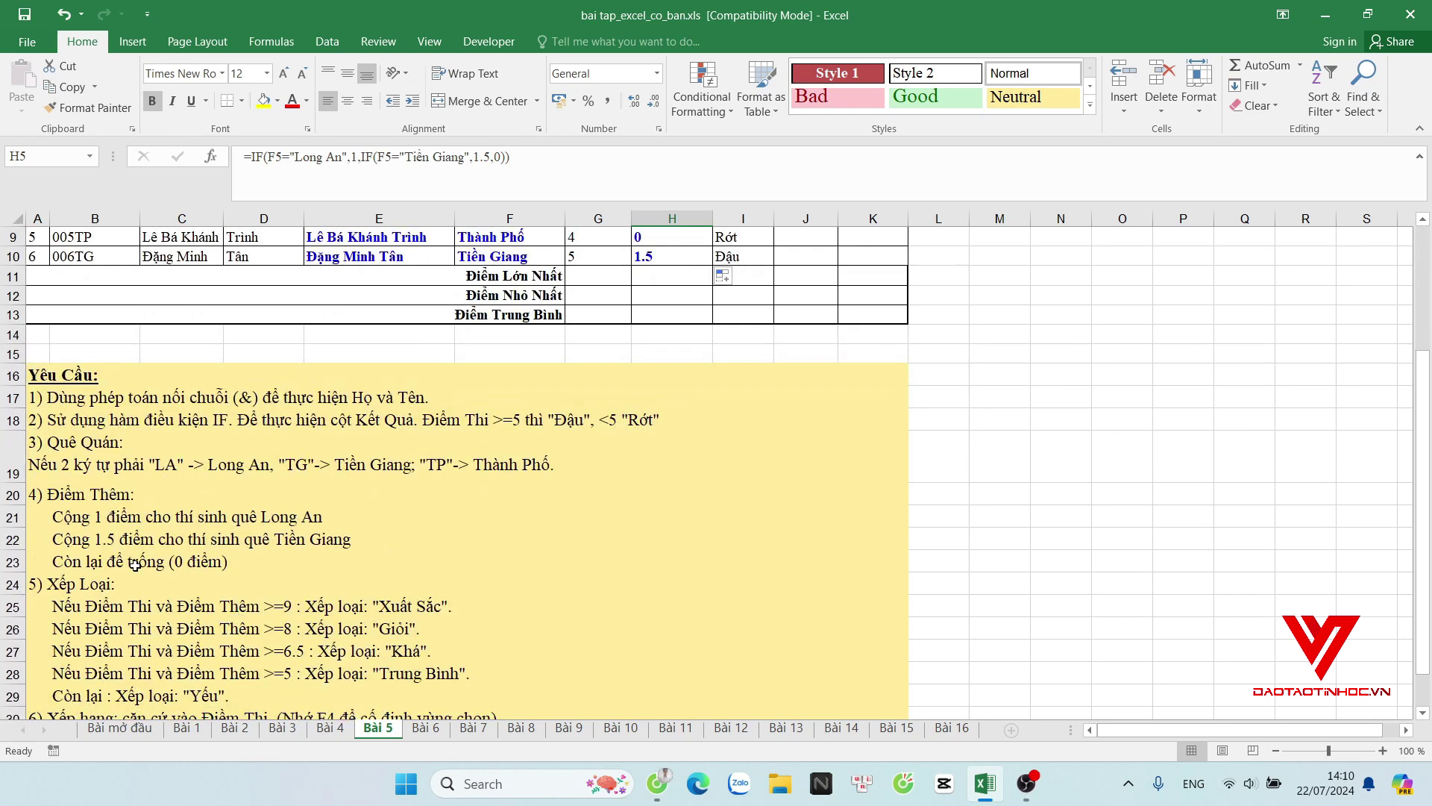
pyautogui.scroll(-3, 160, 542)
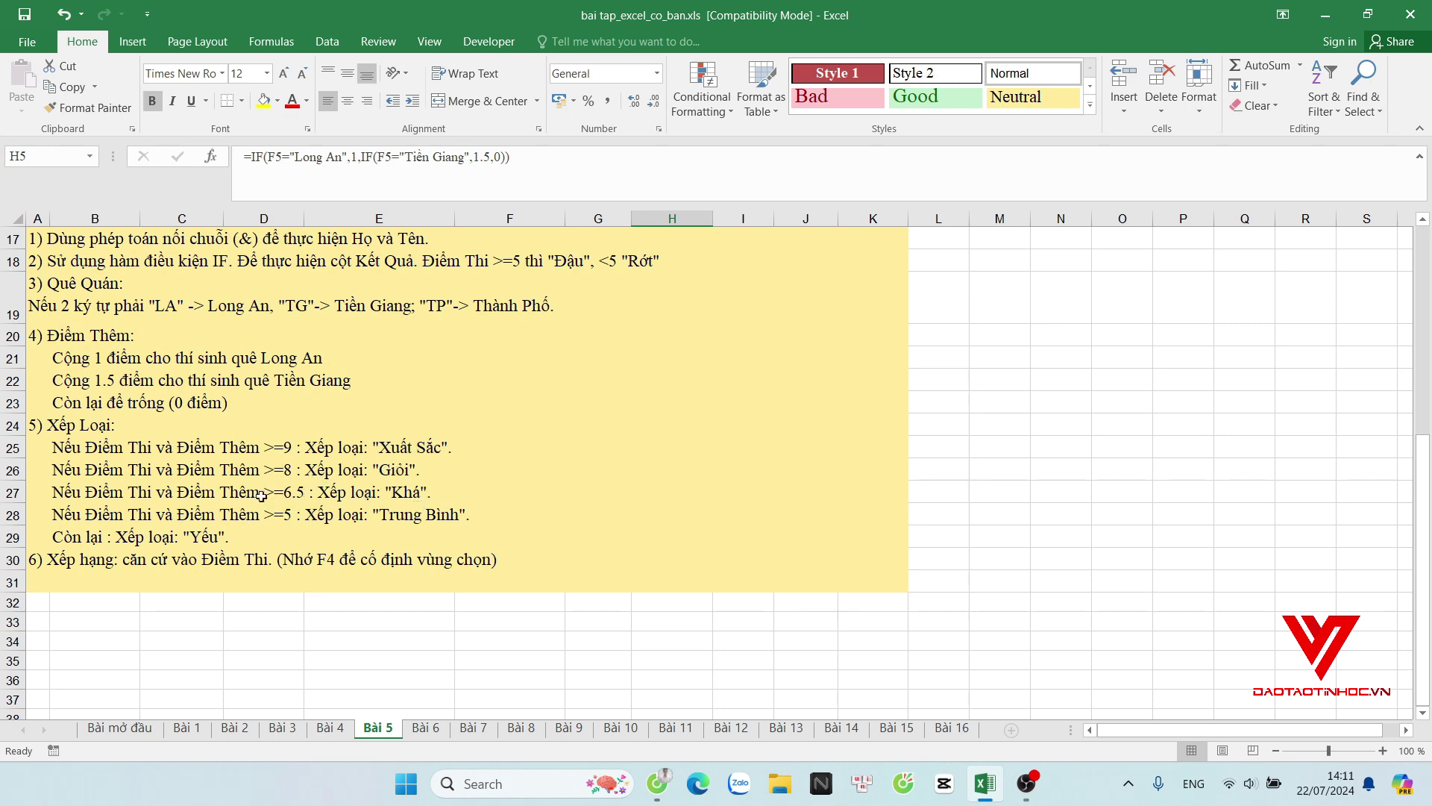
pyautogui.scroll(1, 723, 271)
pyautogui.scroll(-1, 722, 271)
pyautogui.scroll(3, 270, 498)
pyautogui.scroll(3, 573, 352)
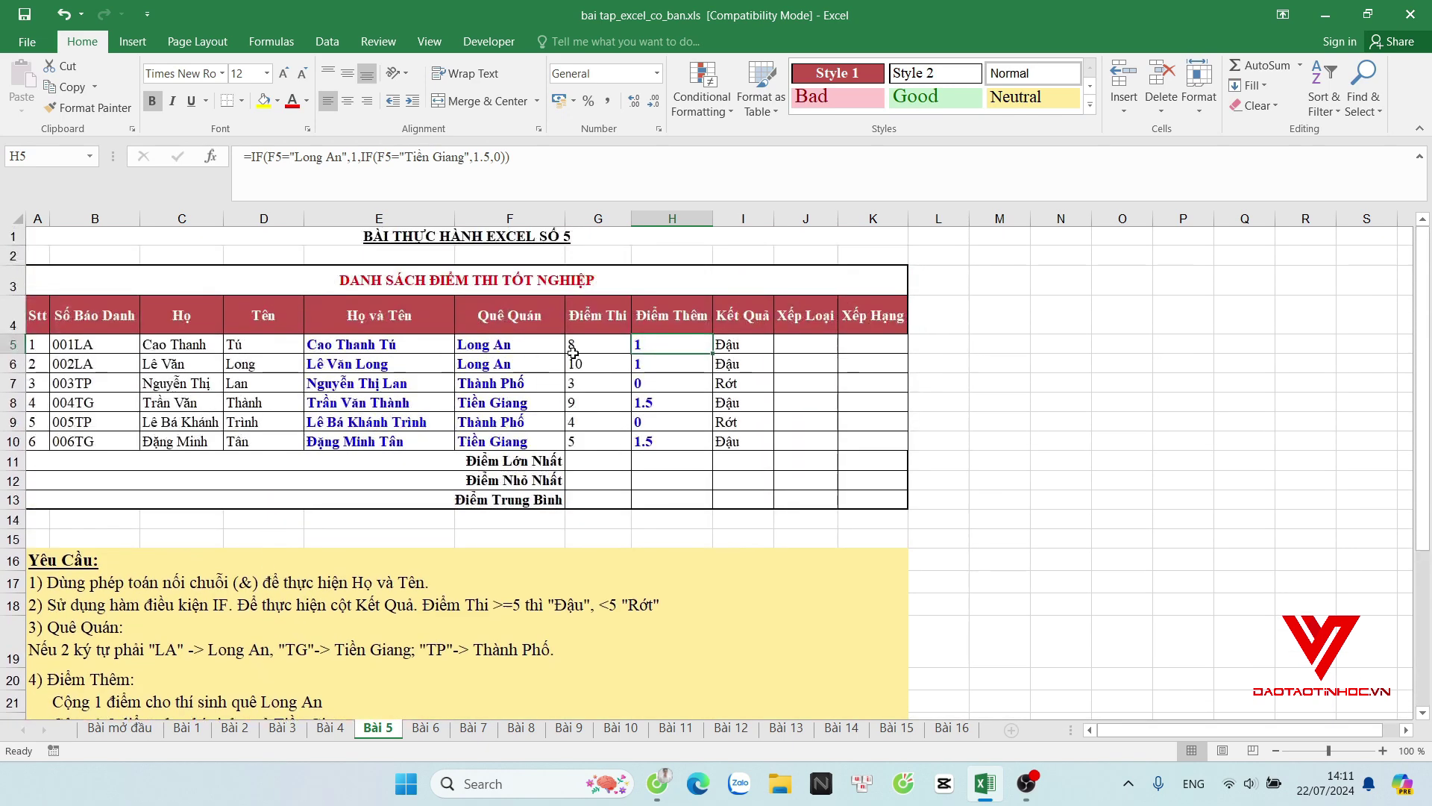
# Start a nested IF in J5 grading G5+H5: SX for 9 or more, Giỏi for 8 or more.
pyautogui.click(827, 346)
pyautogui.write('=')
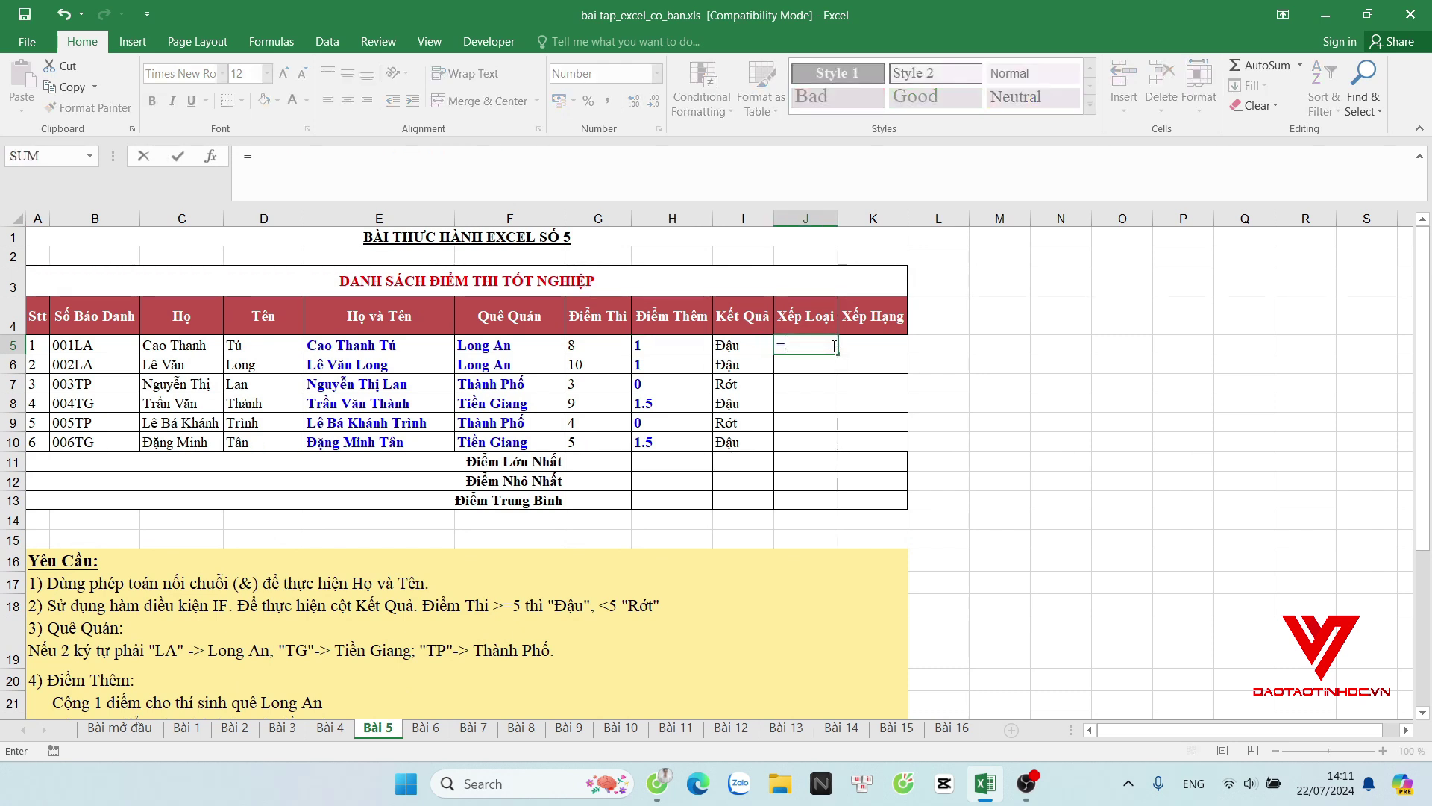
pyautogui.write('IF(')
pyautogui.click(606, 343)
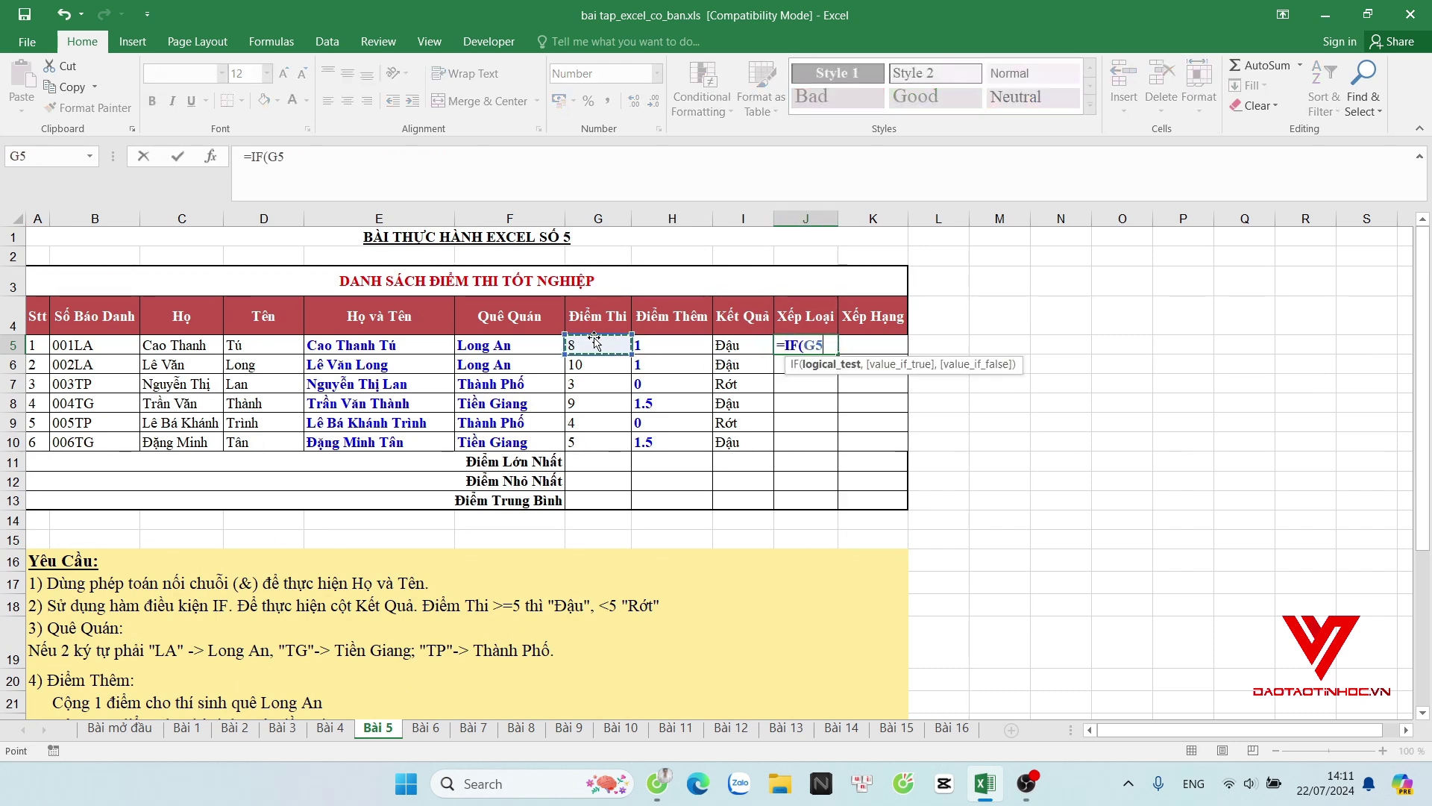
pyautogui.write('+')
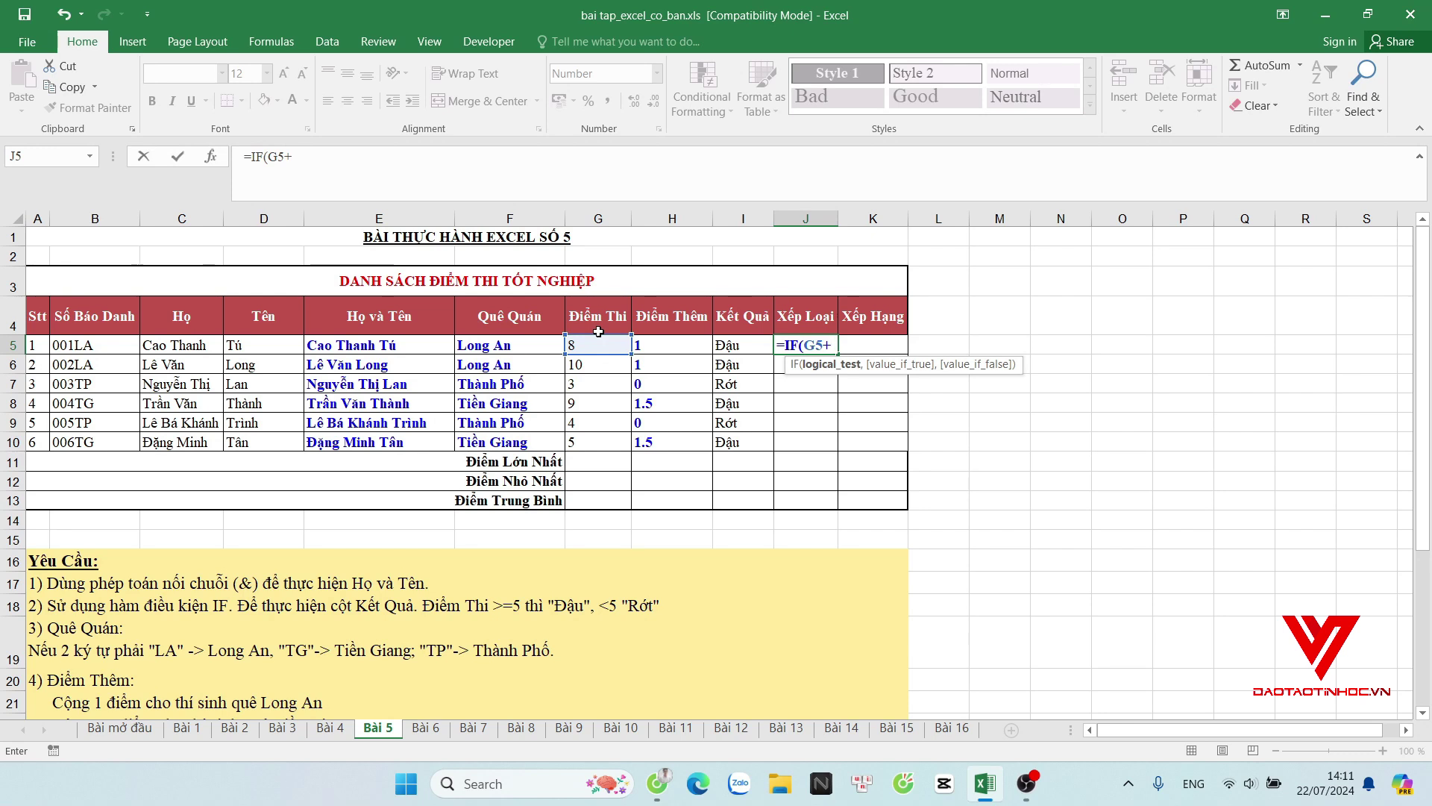
pyautogui.click(656, 345)
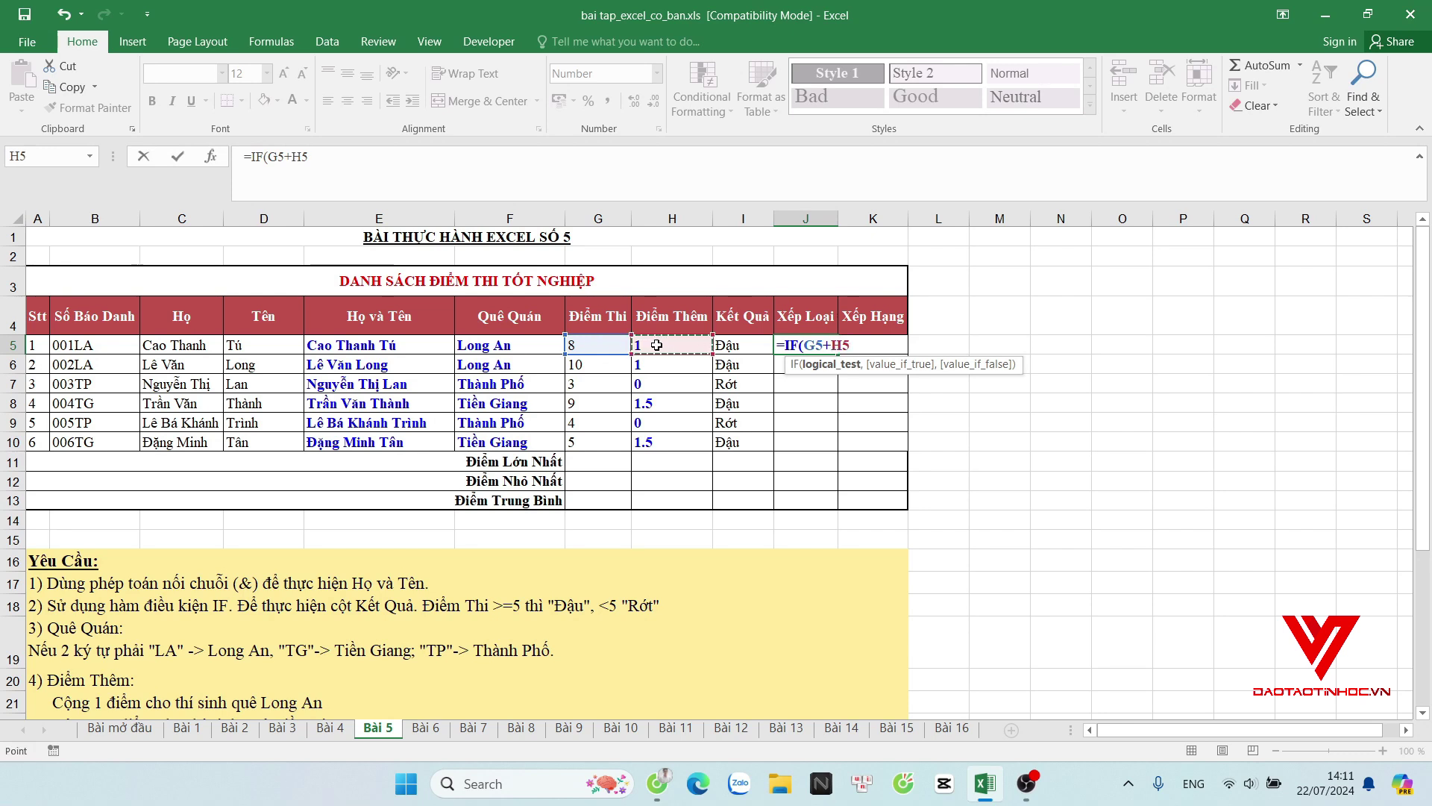
pyautogui.write('>=9')
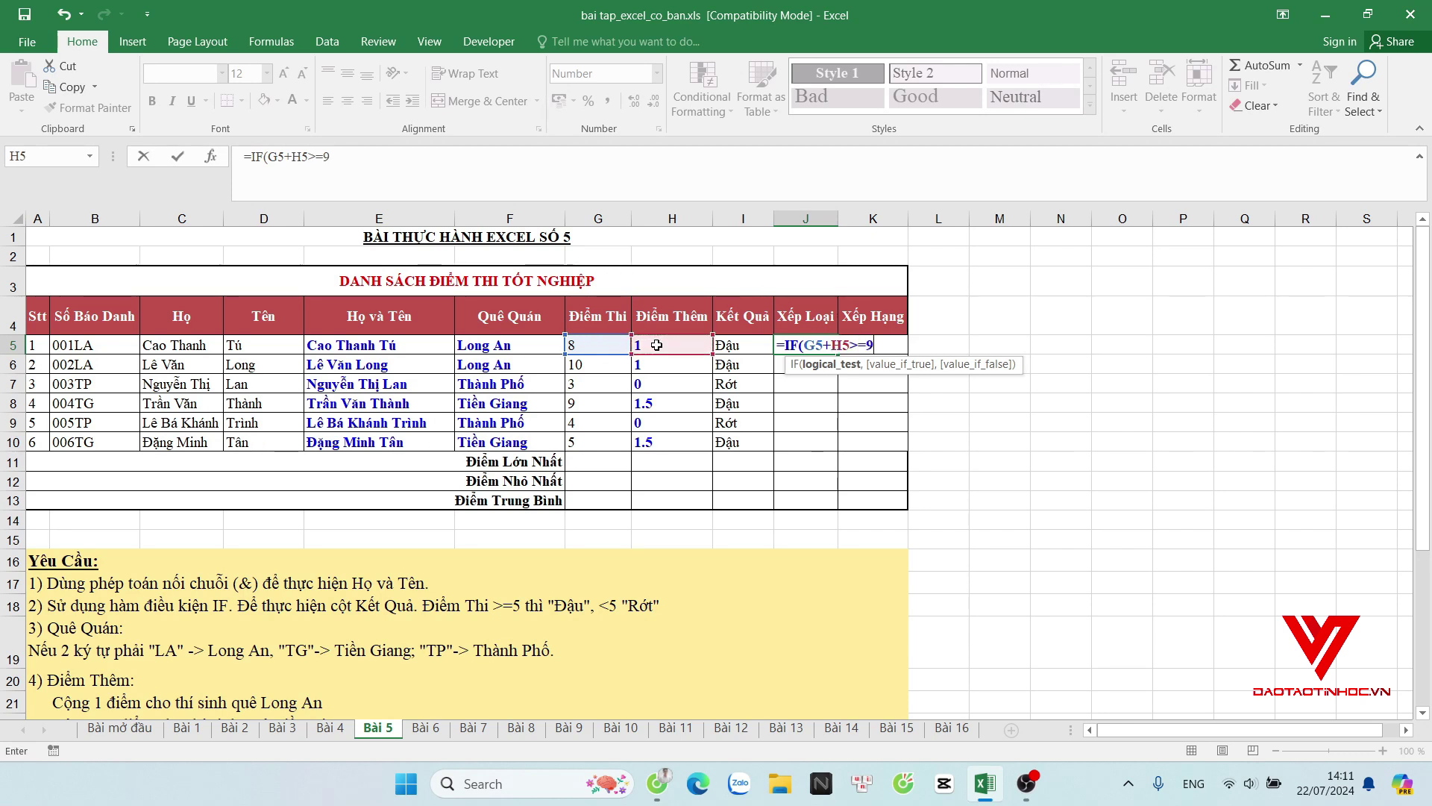
pyautogui.write(',')
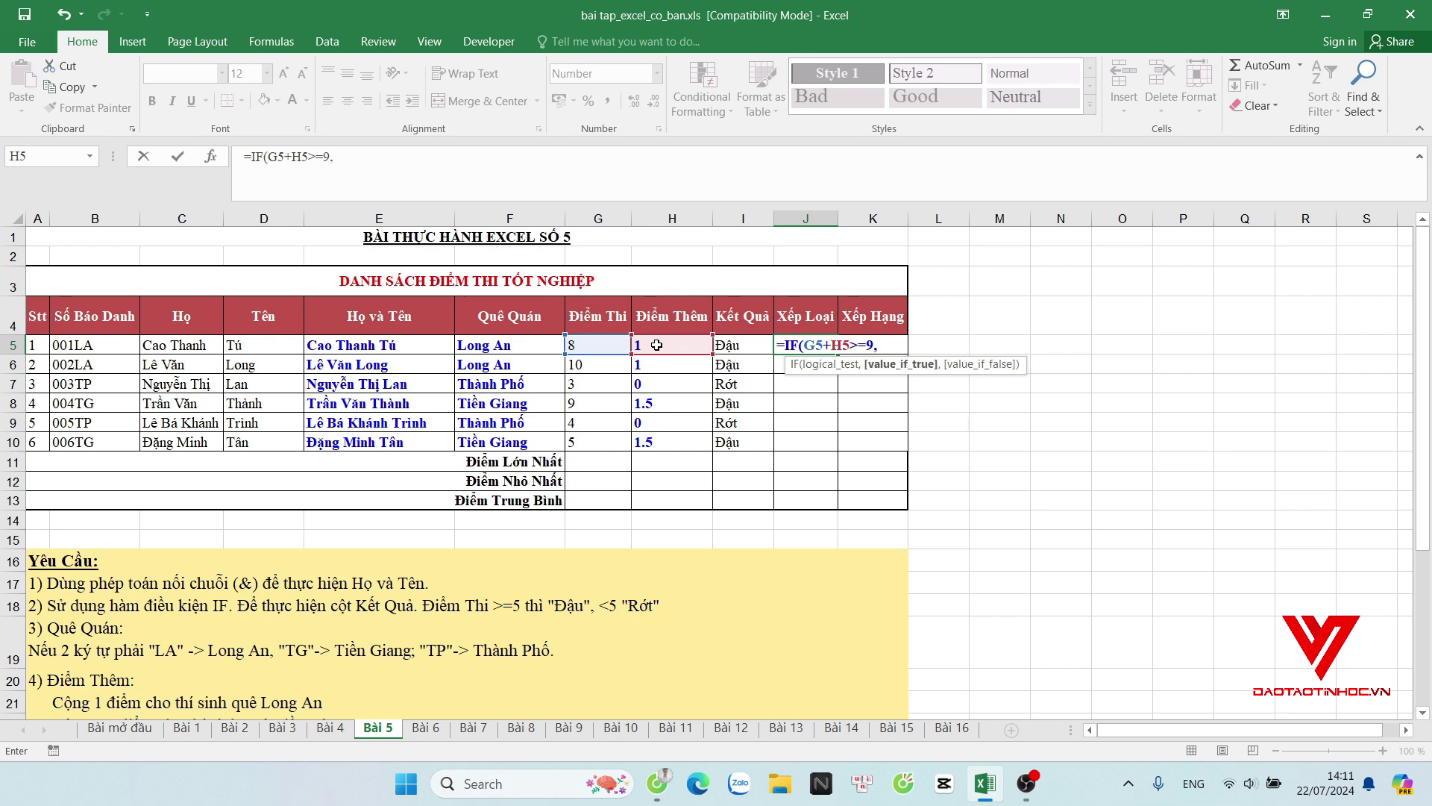
pyautogui.write('"SX"')
pyautogui.write(',IF(')
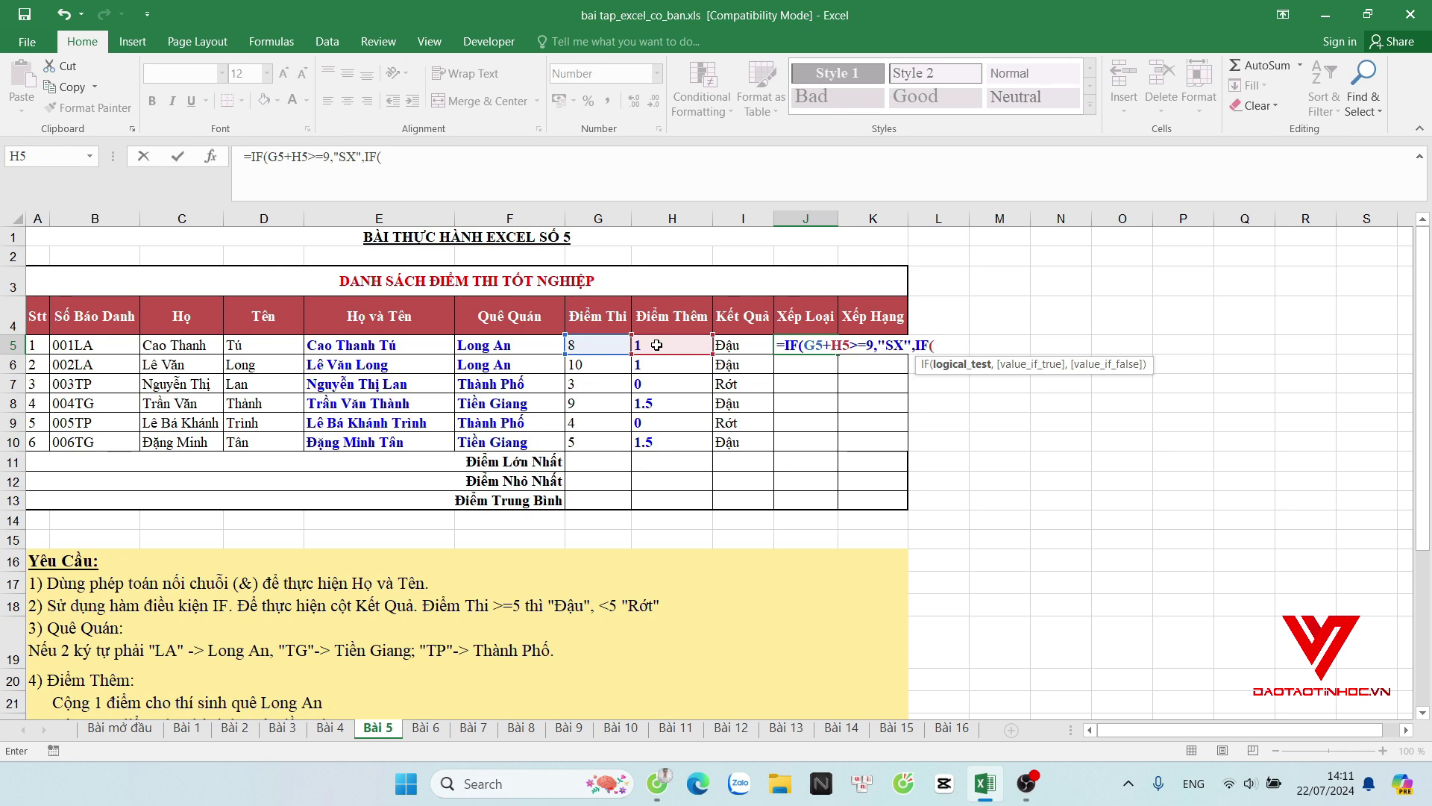
pyautogui.click(608, 340)
pyautogui.write('+')
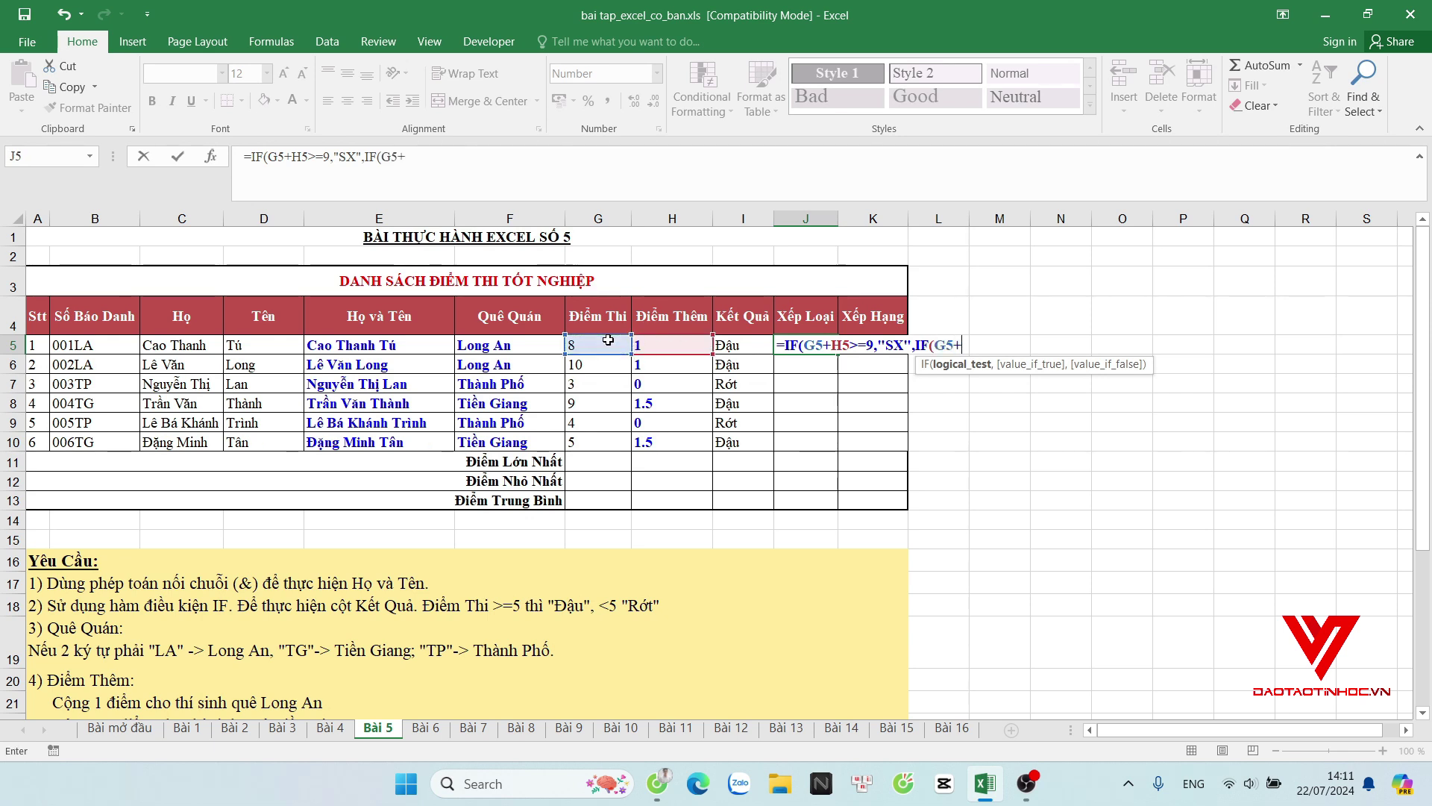
pyautogui.click(691, 344)
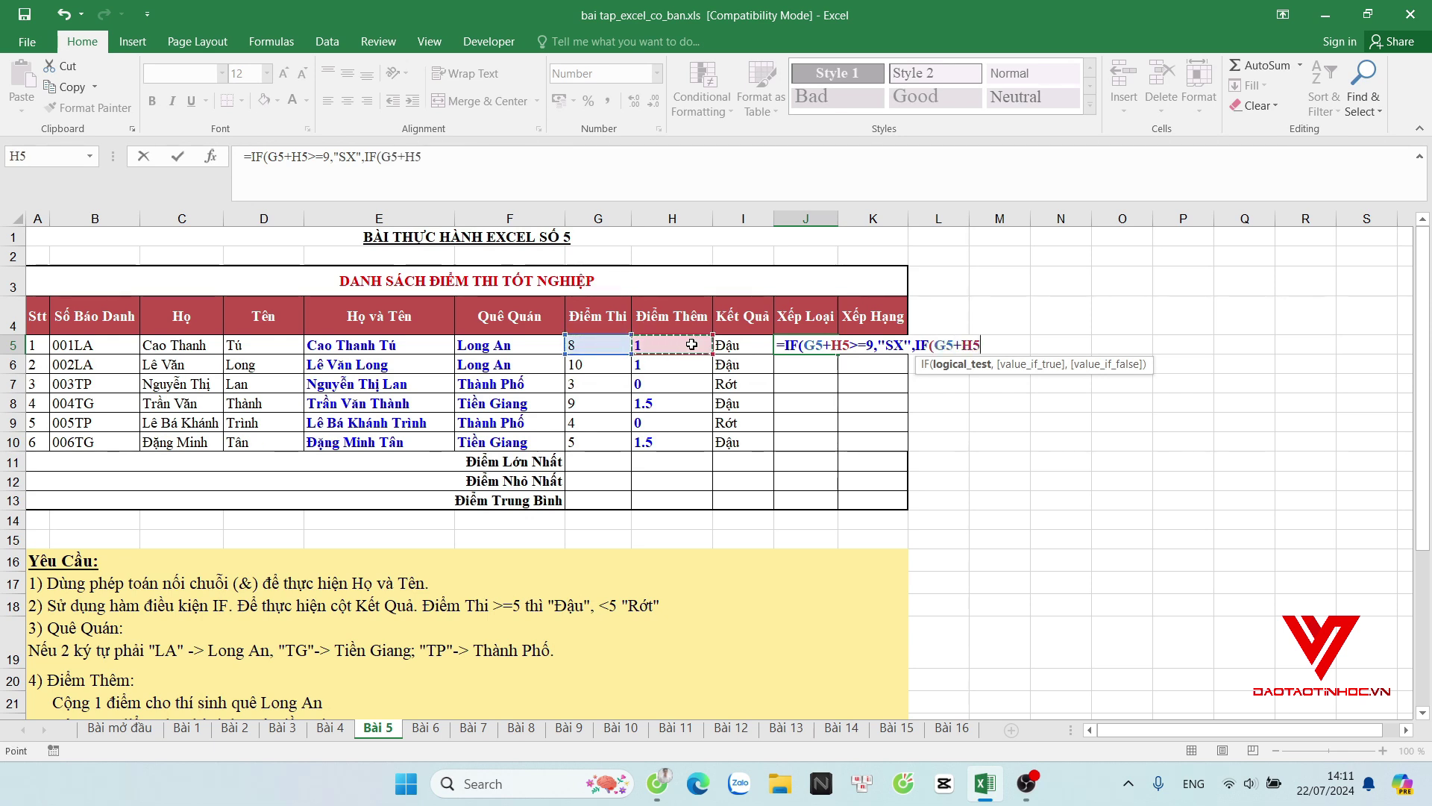
pyautogui.write('>=8')
pyautogui.write(',"')
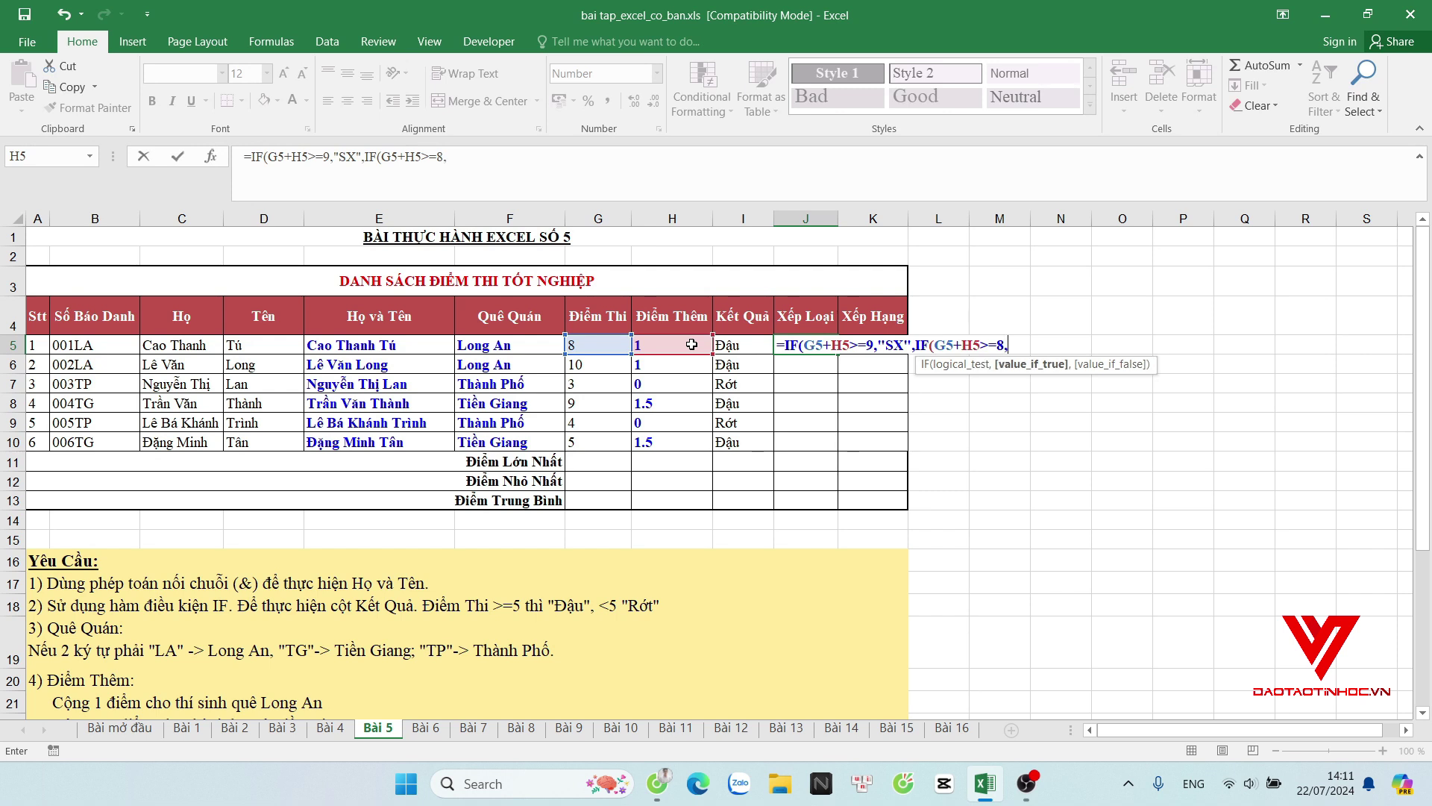
pyautogui.write('Giỏi"')
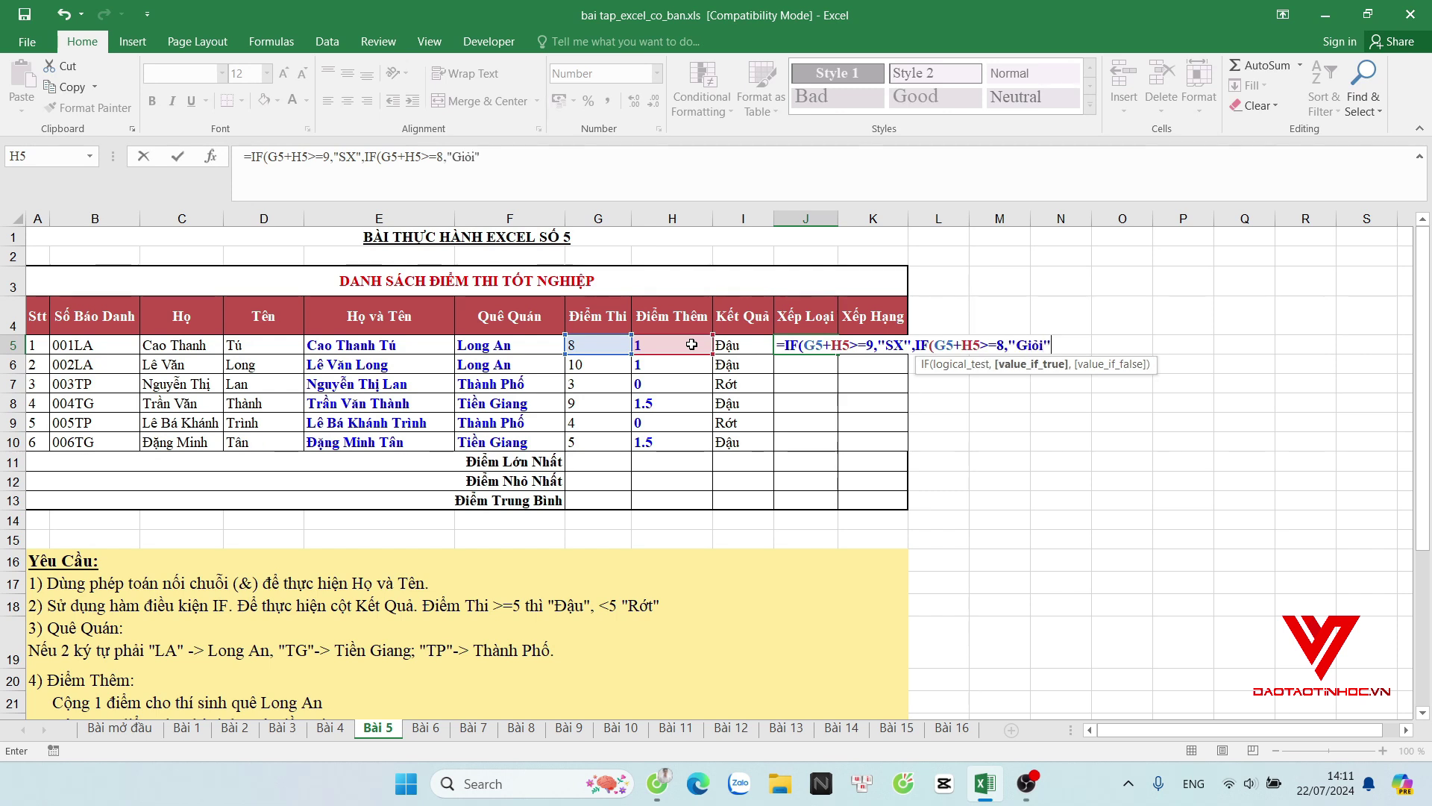
pyautogui.write(',IF(')
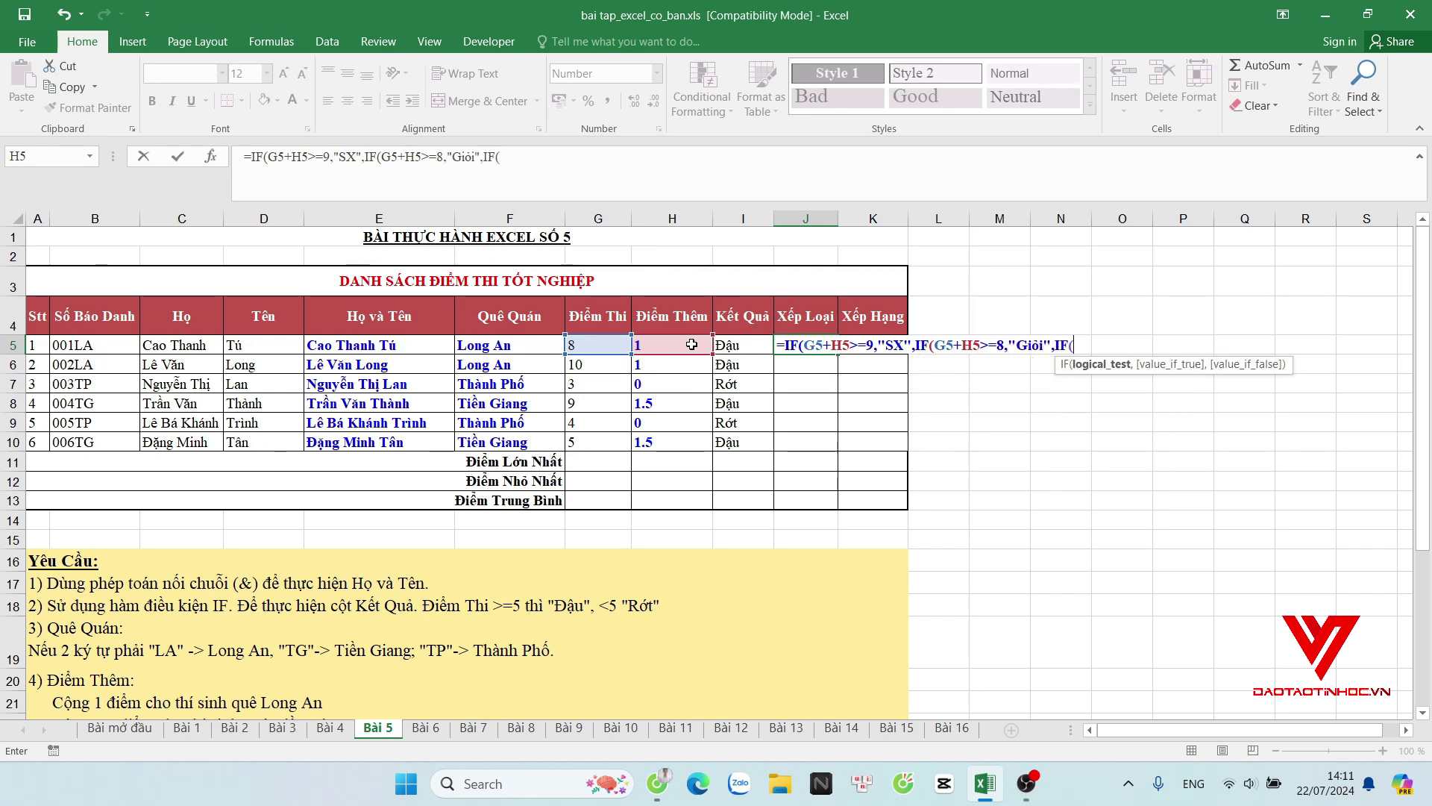
# Continue the J5 formula with Khá for 6.5 or more, TB above 5, otherwise Yếu.
pyautogui.click(592, 342)
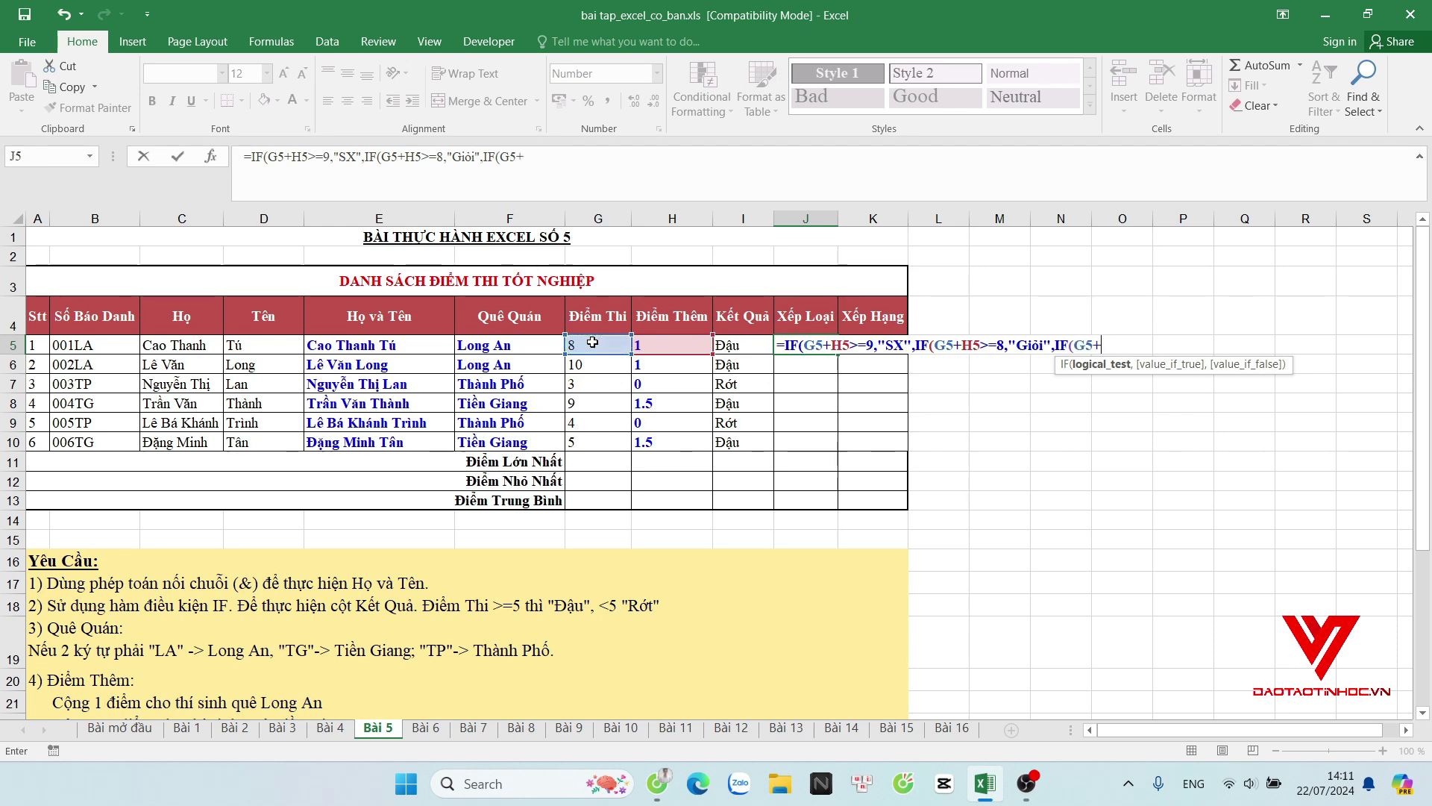
pyautogui.write('+')
pyautogui.click(660, 342)
pyautogui.write('>=')
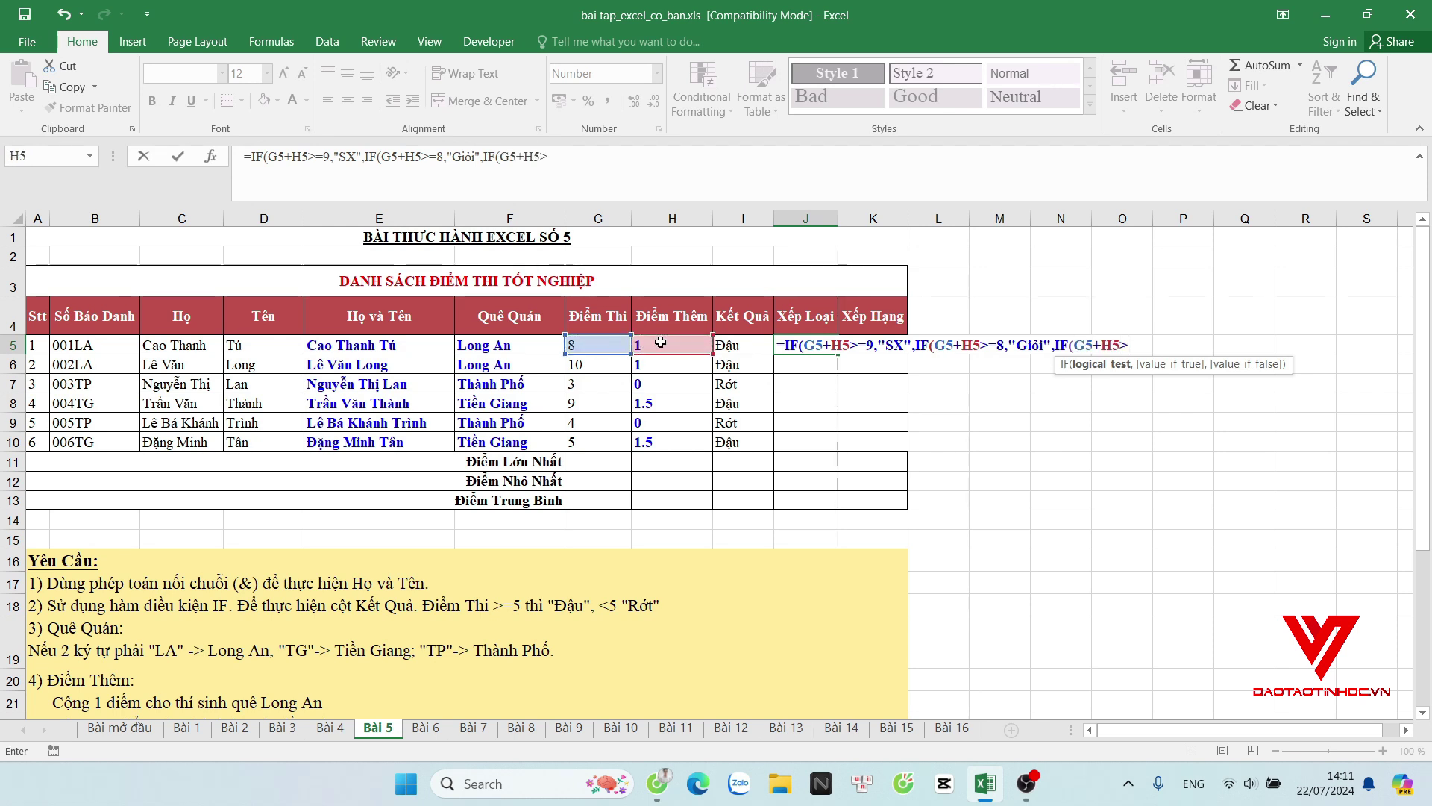
pyautogui.write('6.5')
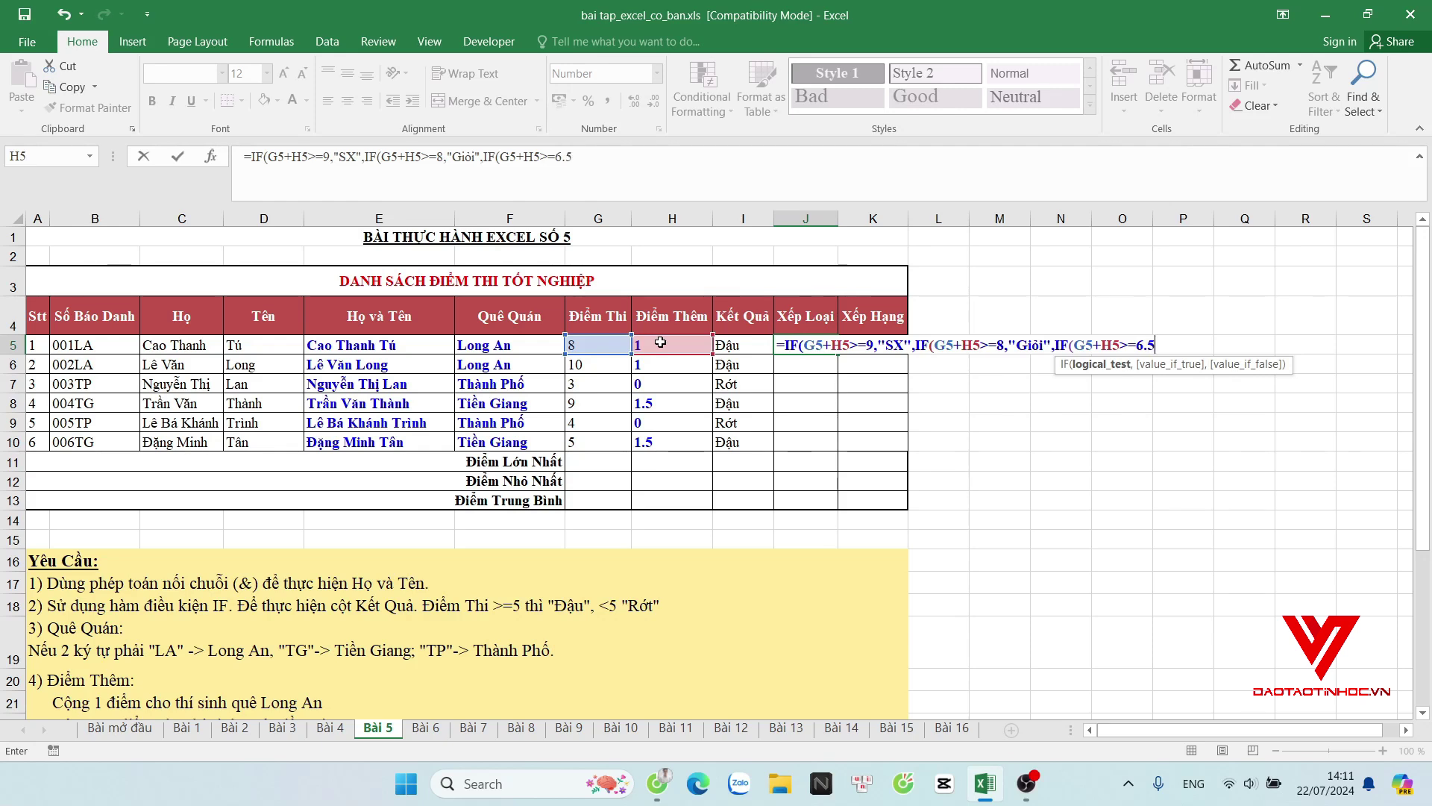
pyautogui.write(',"')
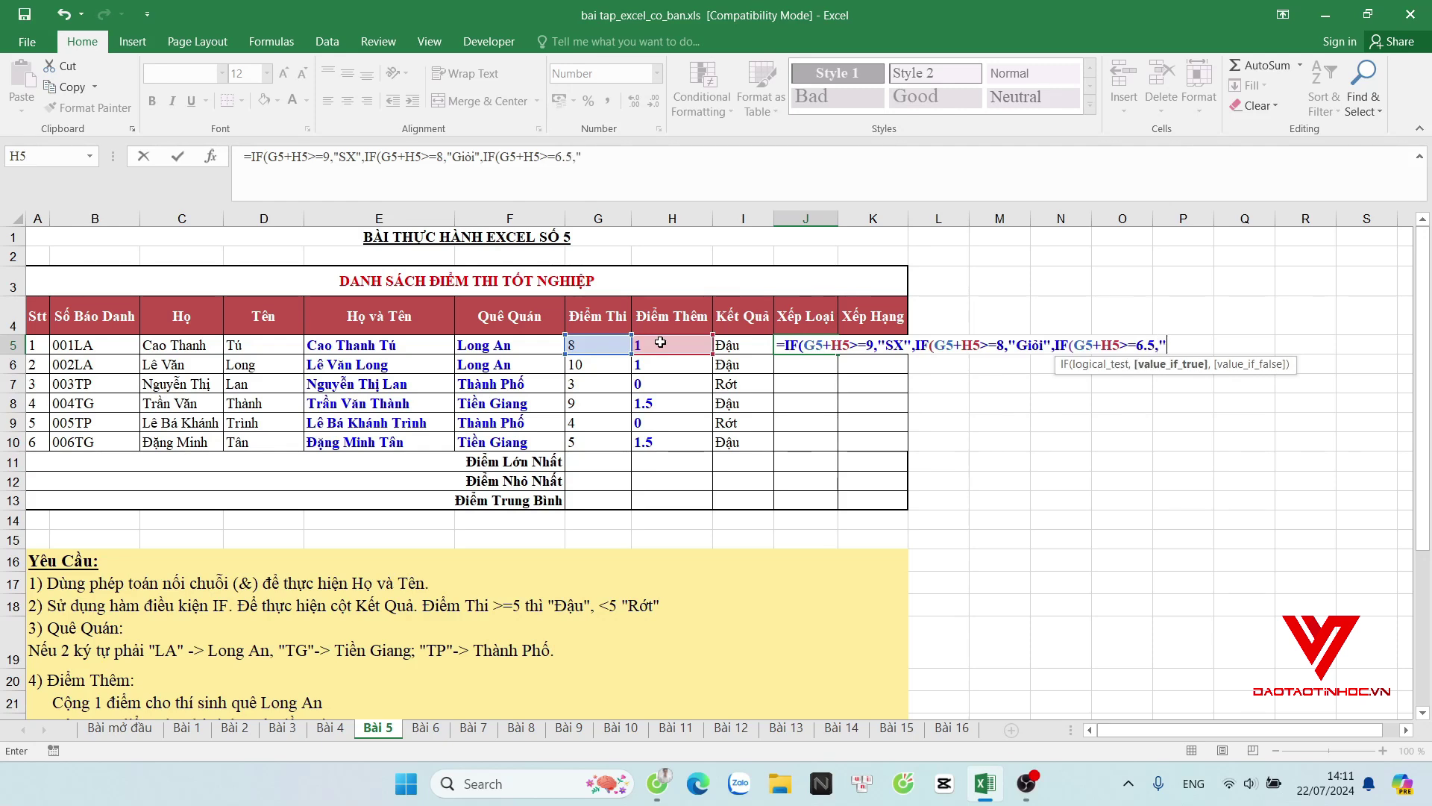
pyautogui.write('K')
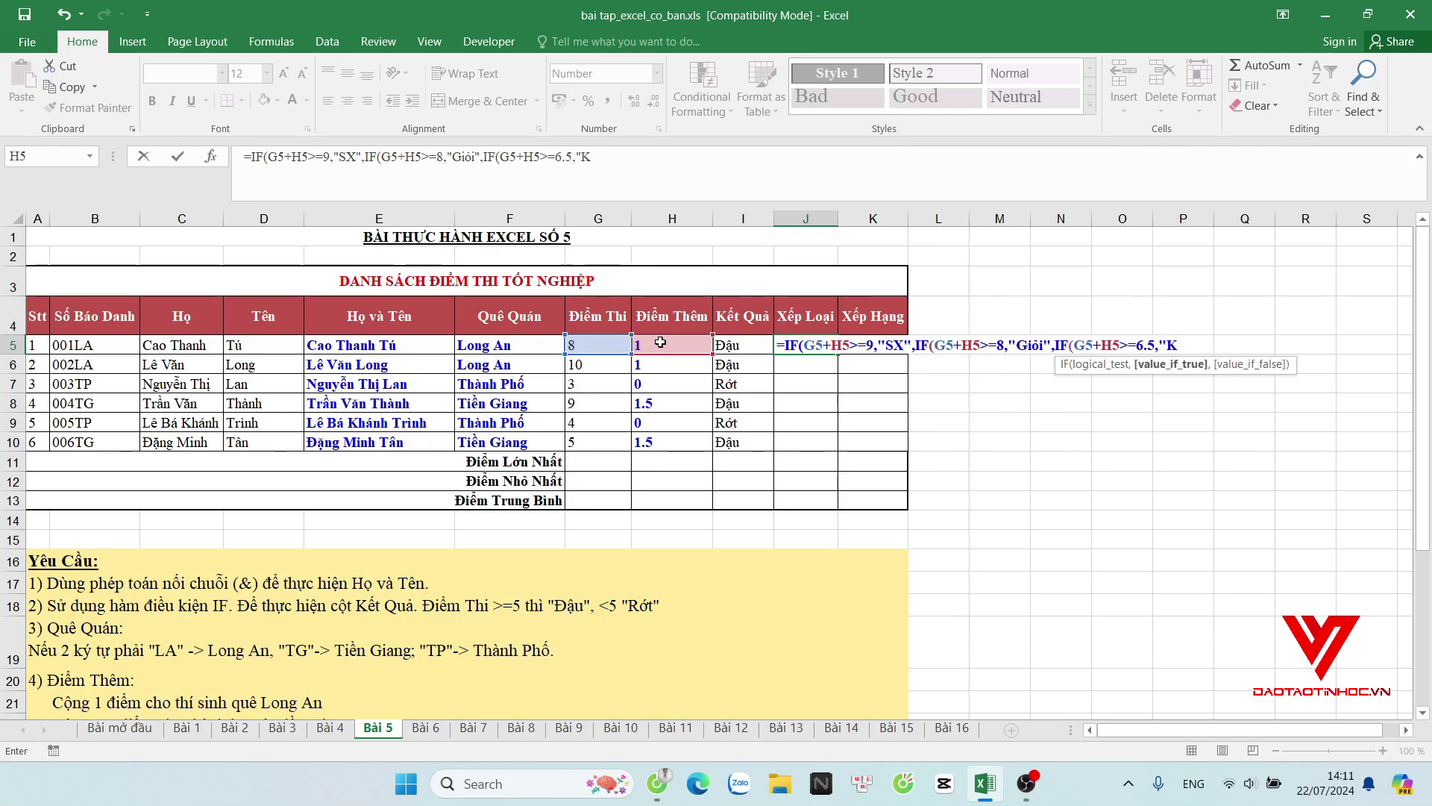
pyautogui.write('há",')
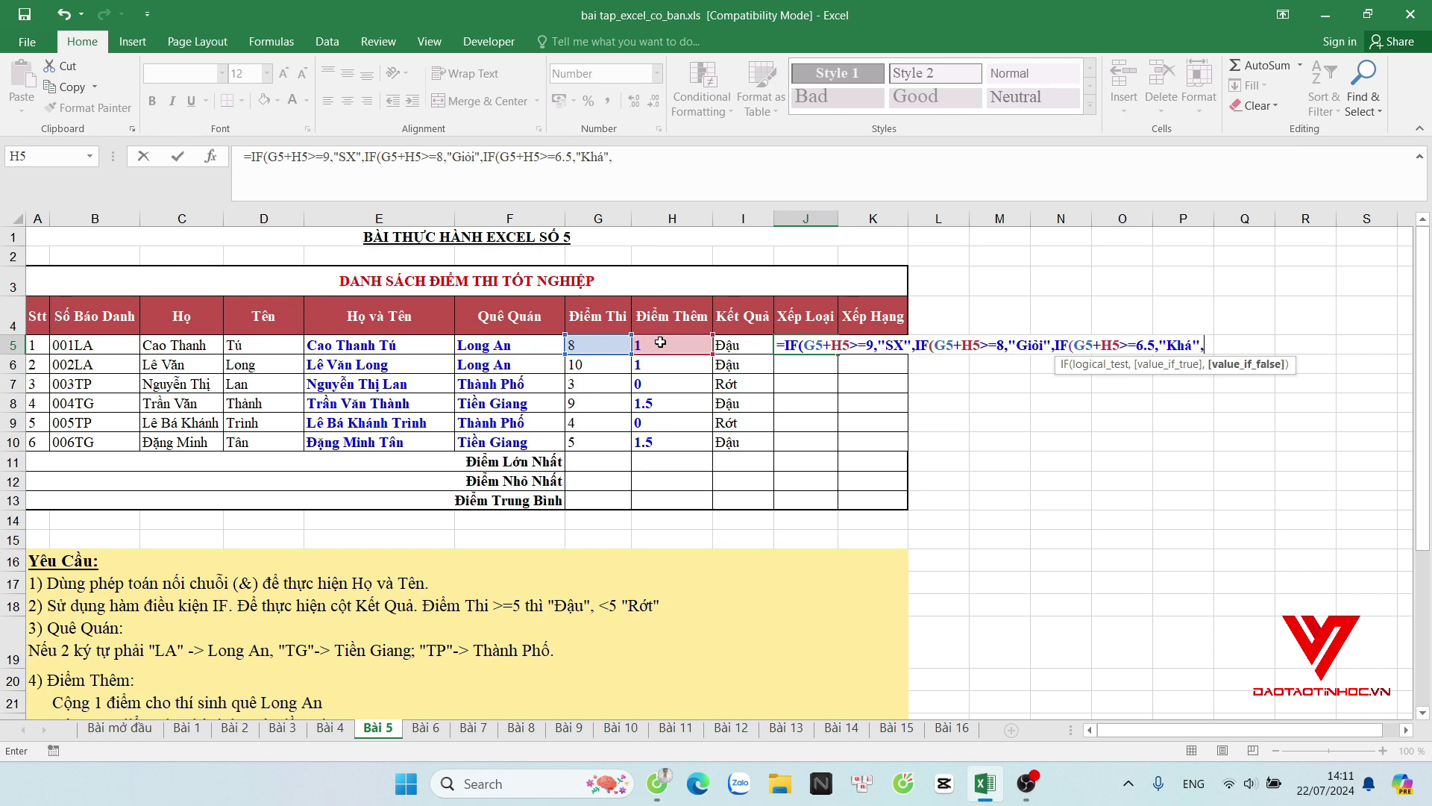
pyautogui.write('IF(')
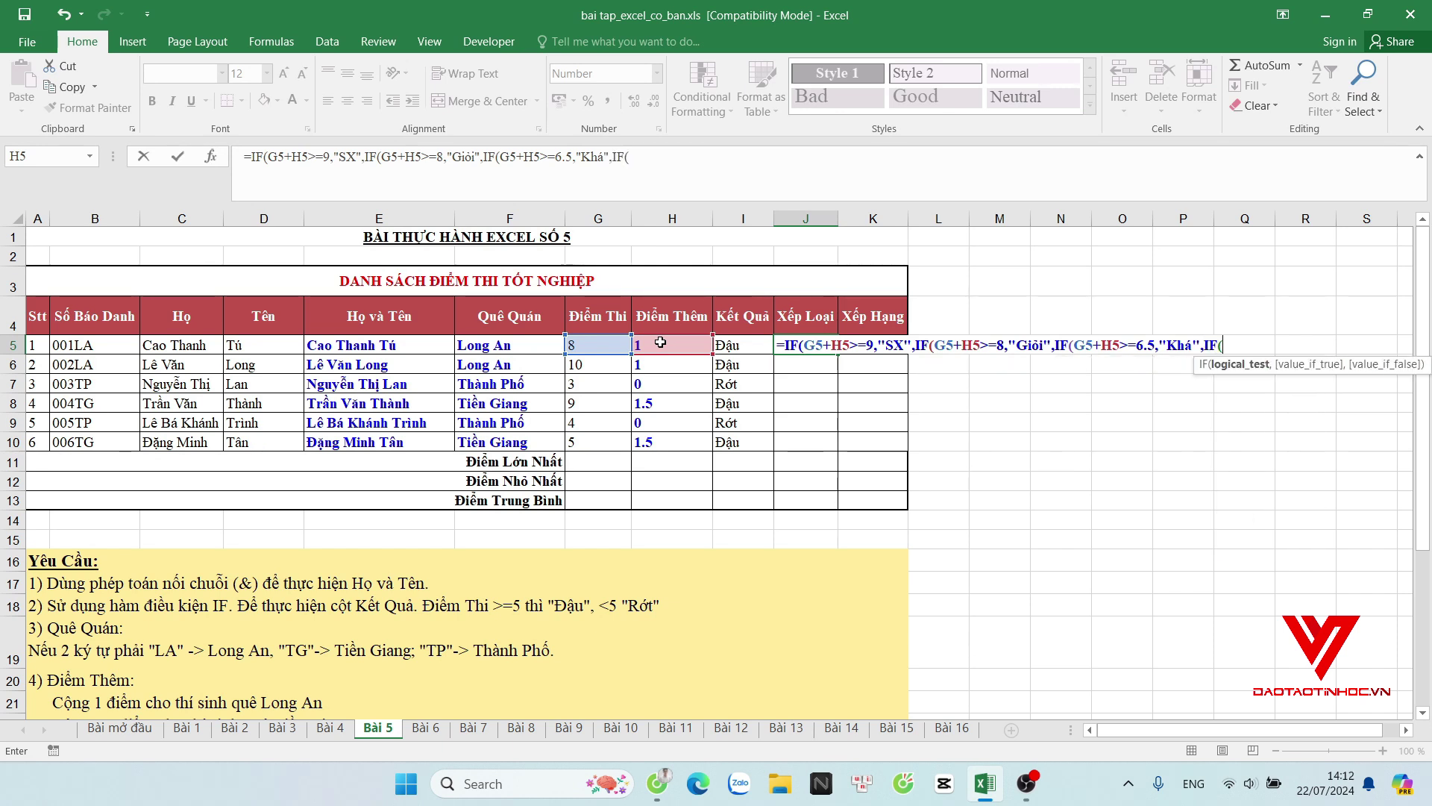
pyautogui.click(593, 341)
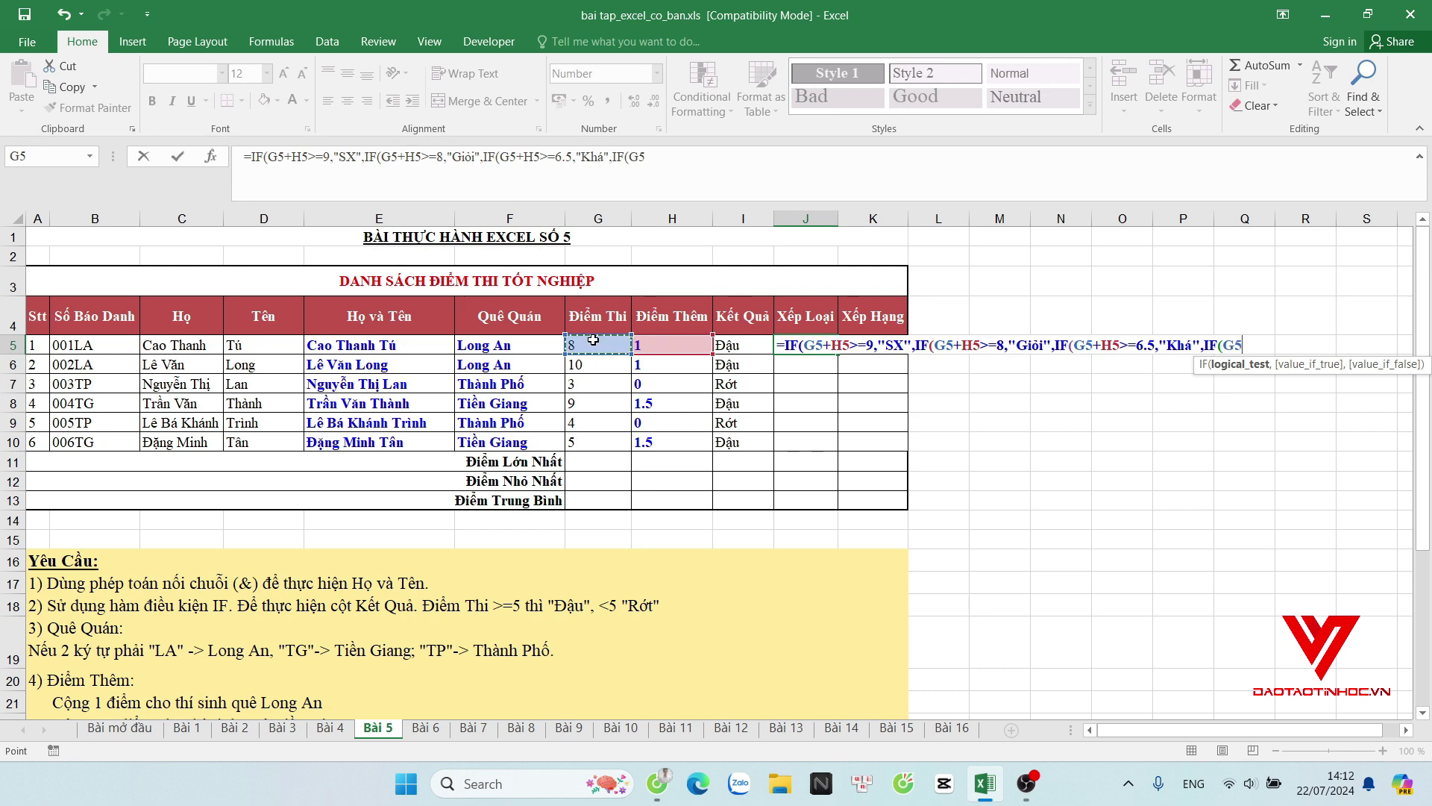
pyautogui.write('+')
pyautogui.click(661, 348)
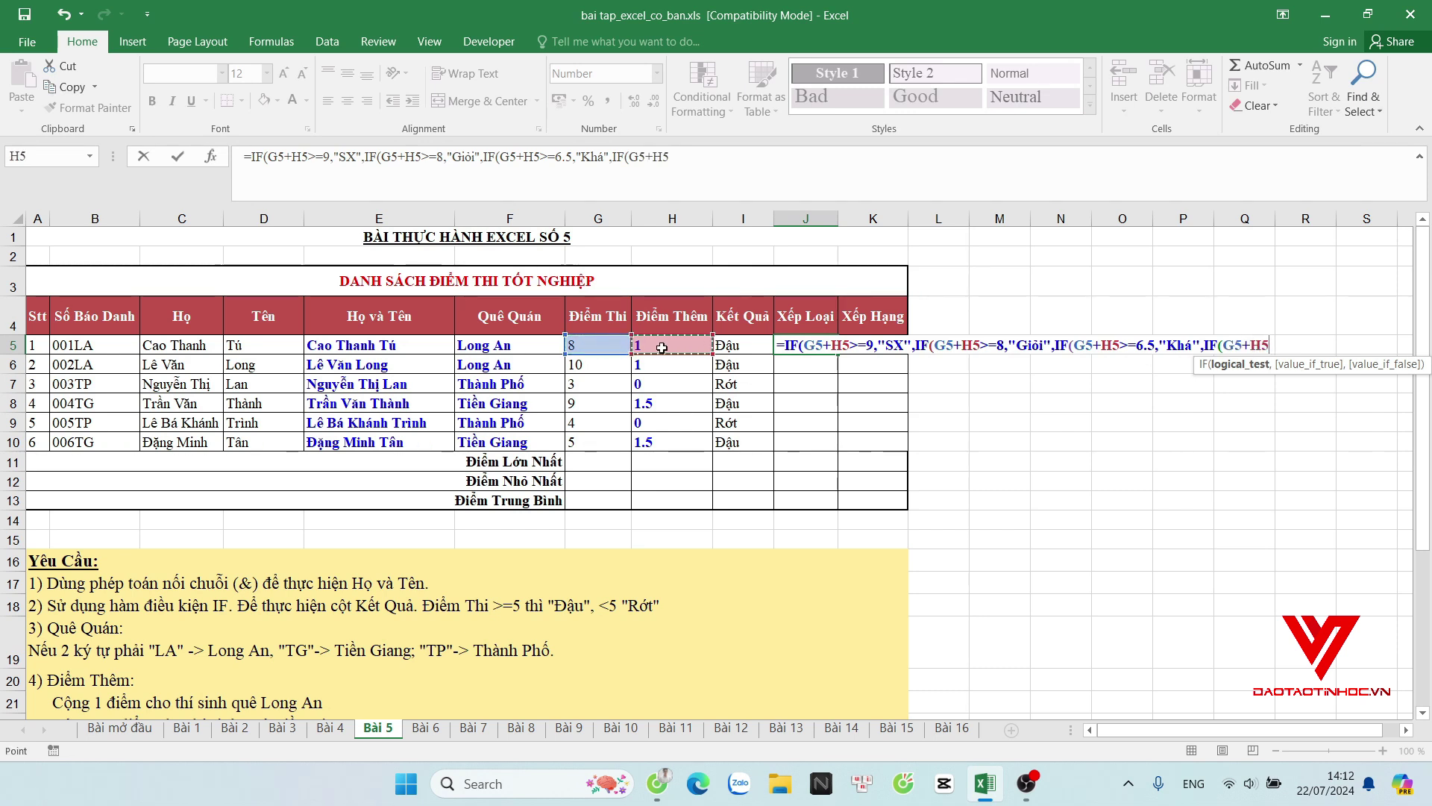
pyautogui.write('>5')
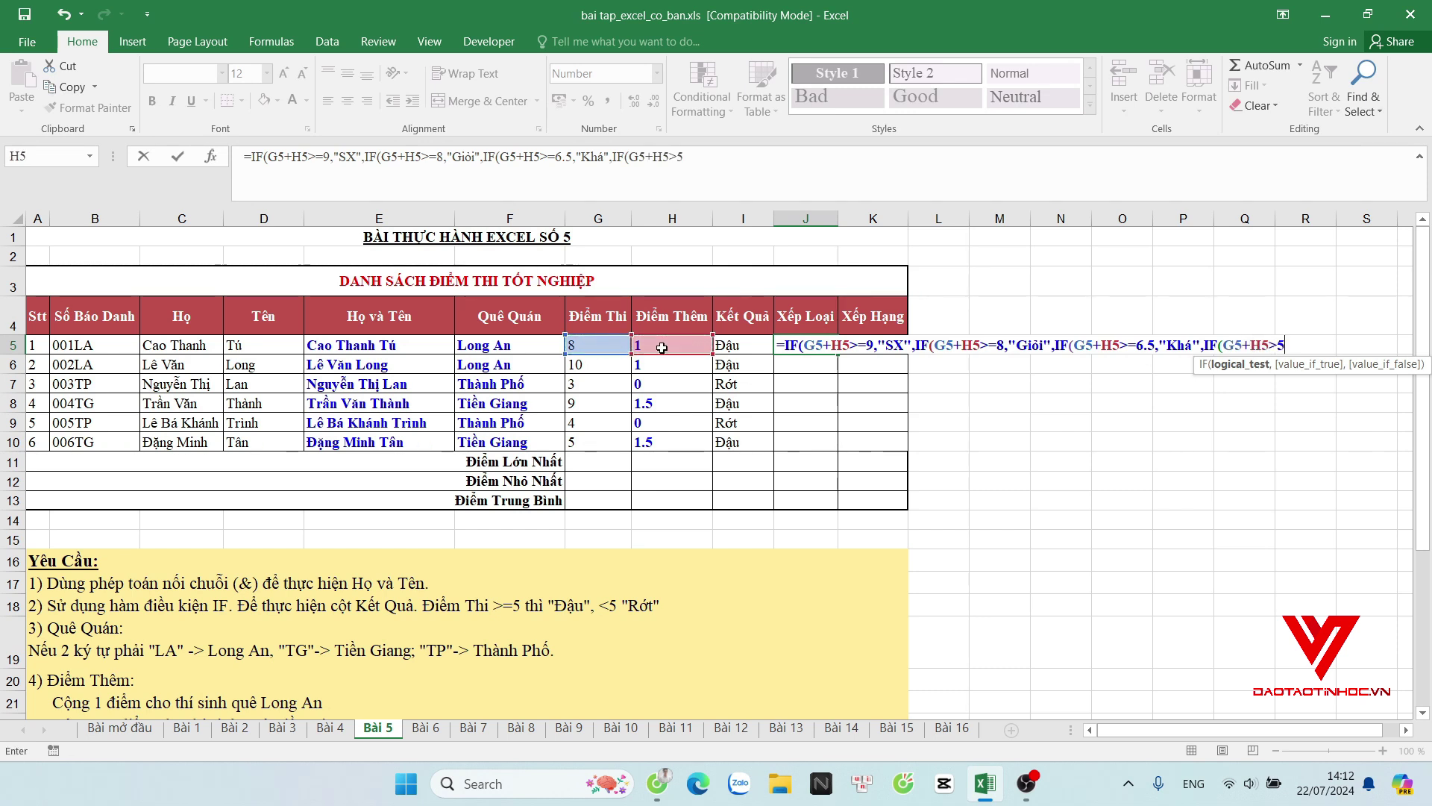
pyautogui.write(',TB')
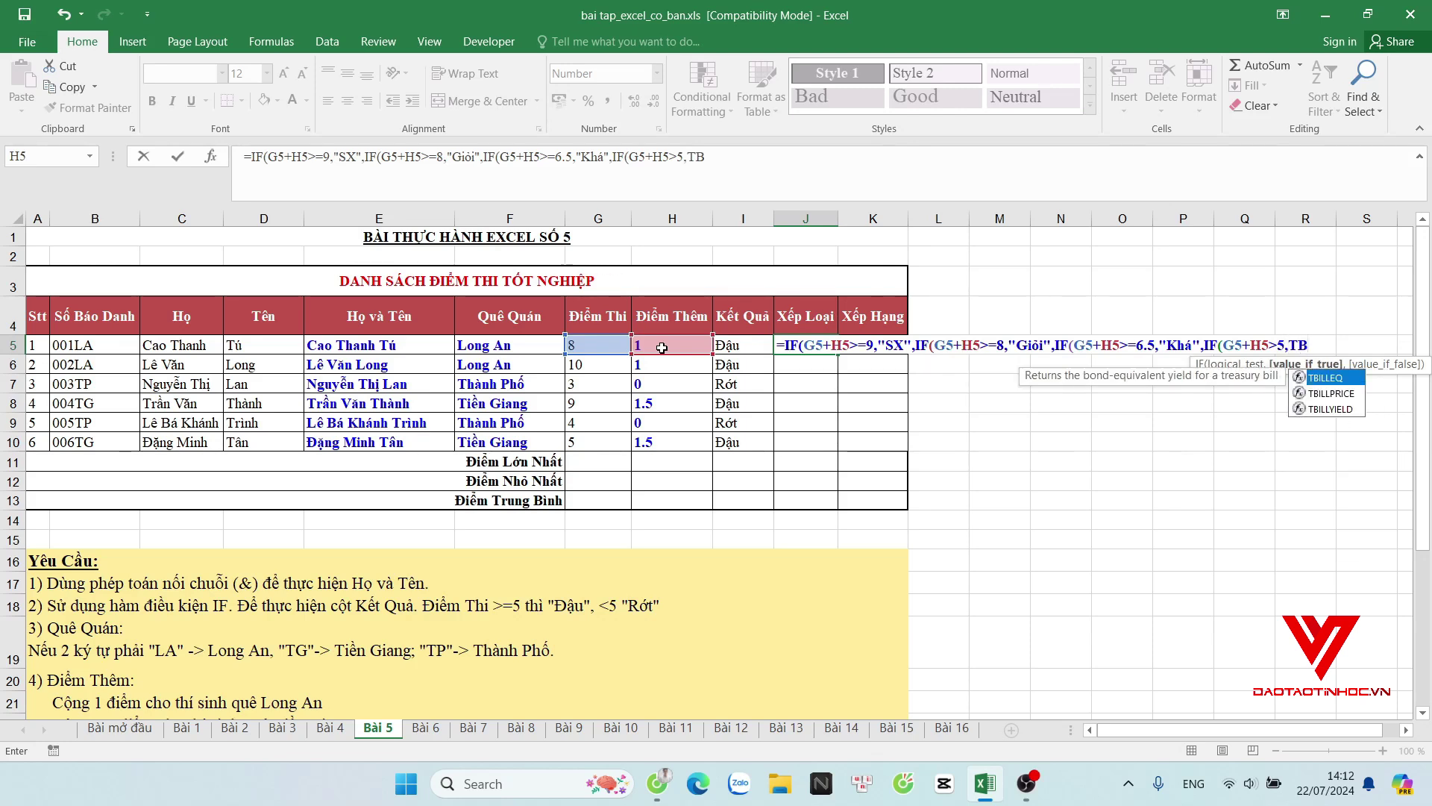
pyautogui.press('BackSpace')
pyautogui.press('BackSpace')
pyautogui.write('"TB"')
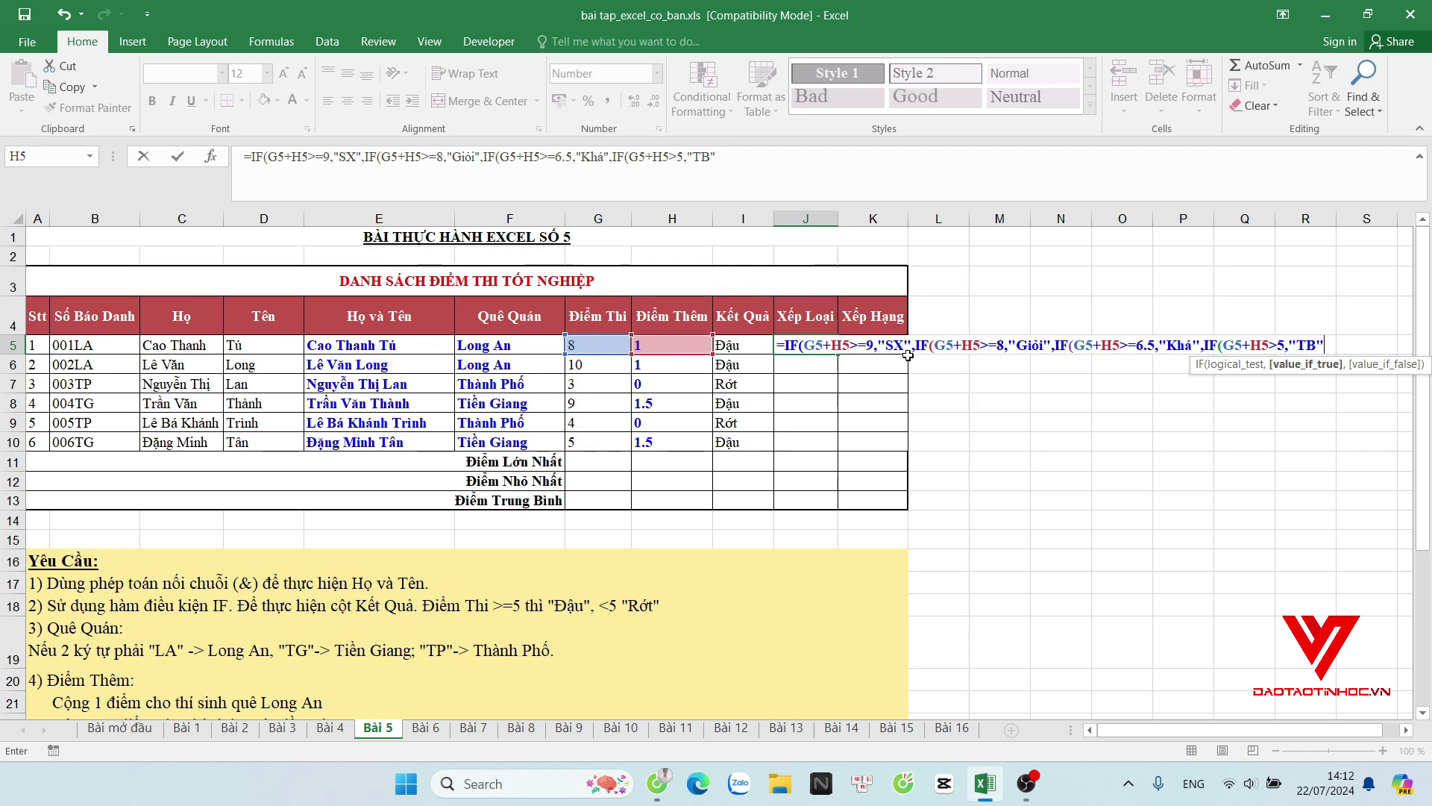
pyautogui.write(',')
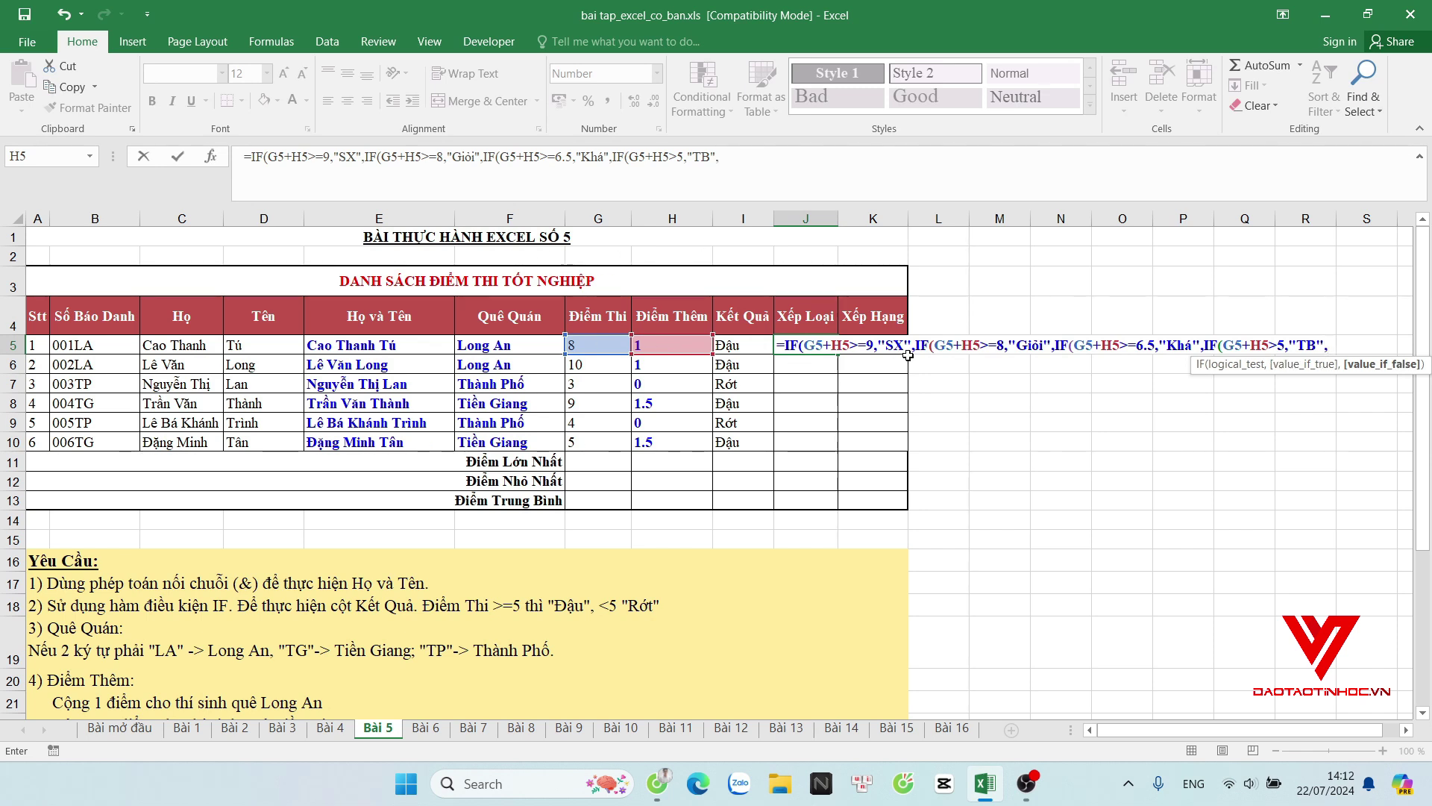
pyautogui.write('"Yếu')
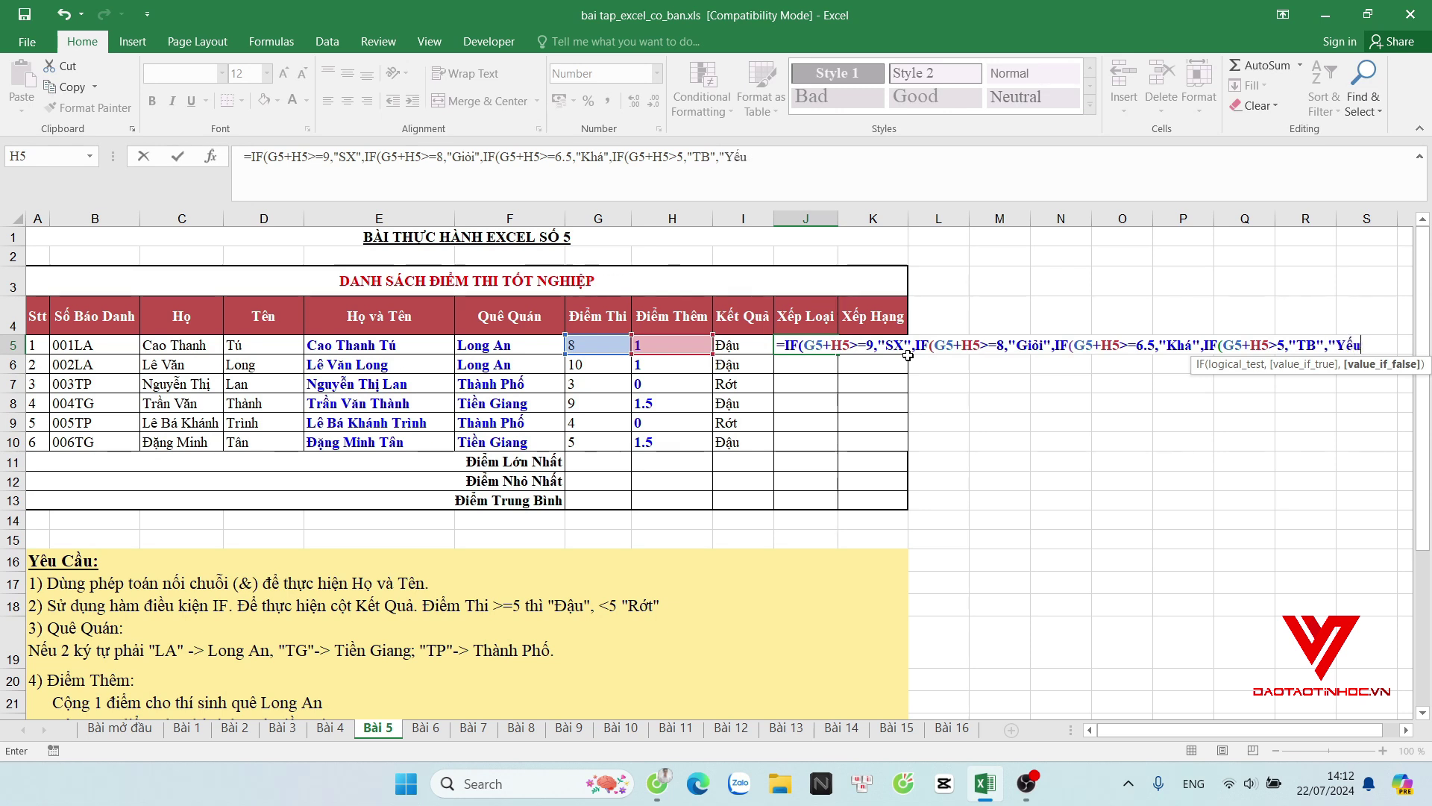
pyautogui.write('"))')
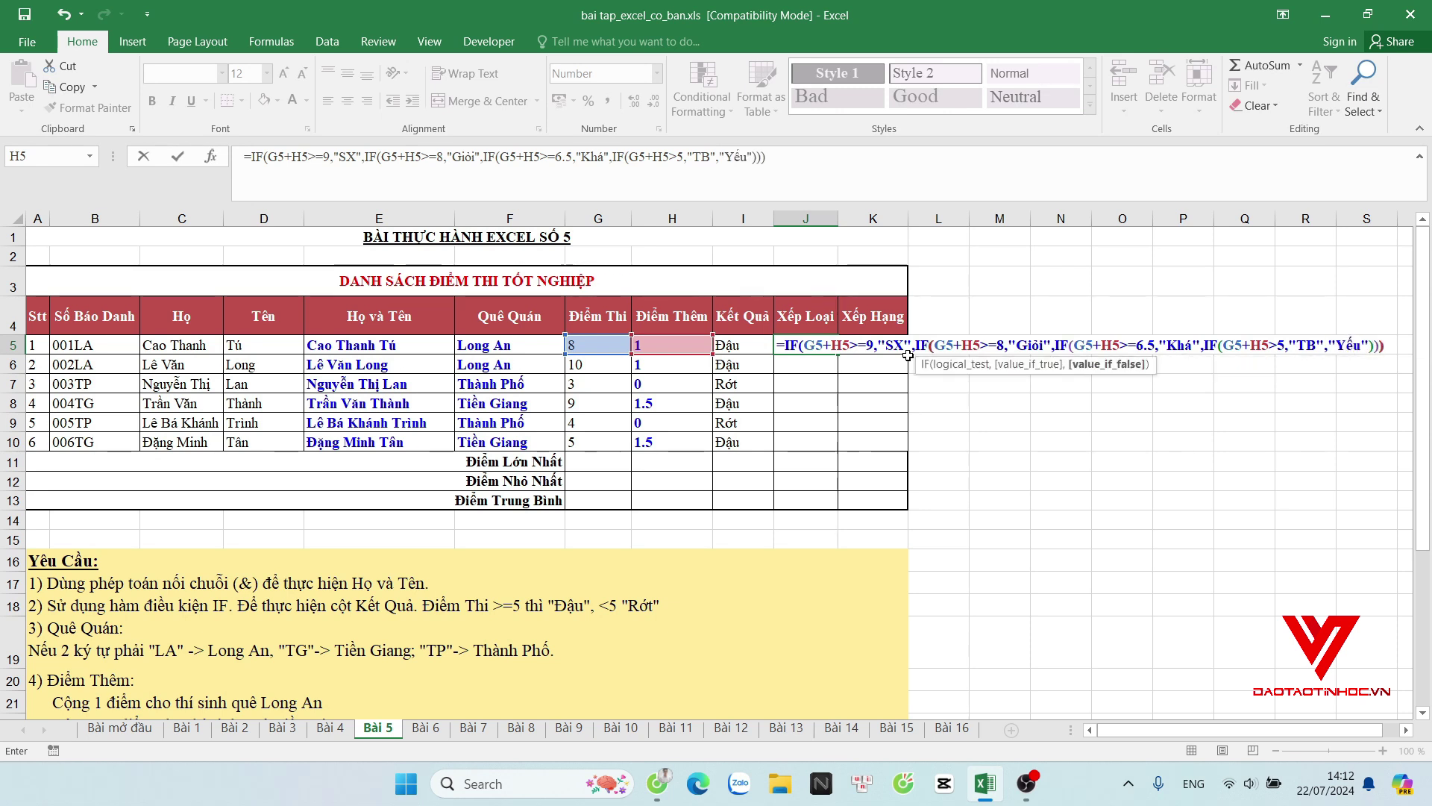
pyautogui.write(')')
# Dismiss the formula warning, remove the stray trailing apostrophe and commit the J5 grade formula.
pyautogui.press('Return')
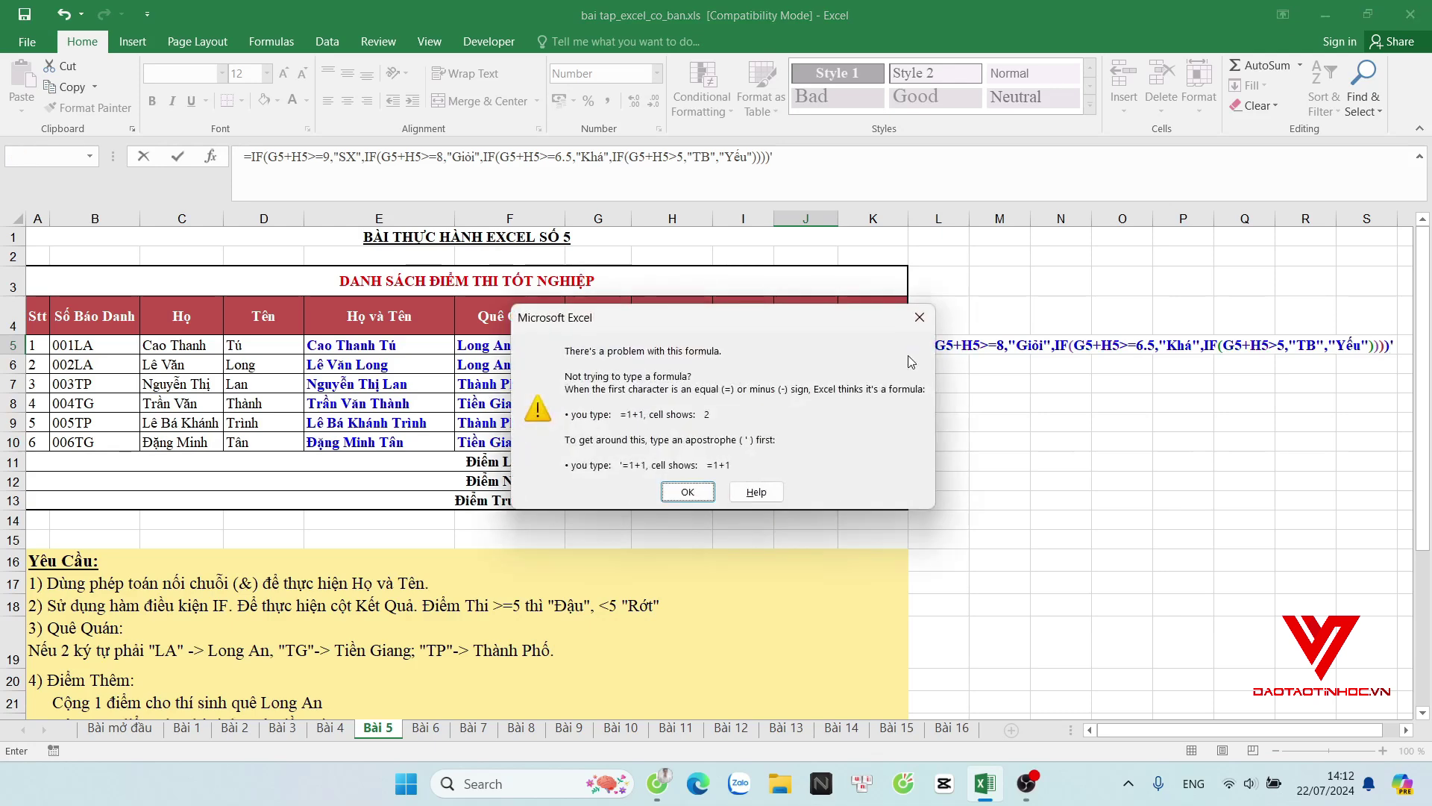
pyautogui.press('Return')
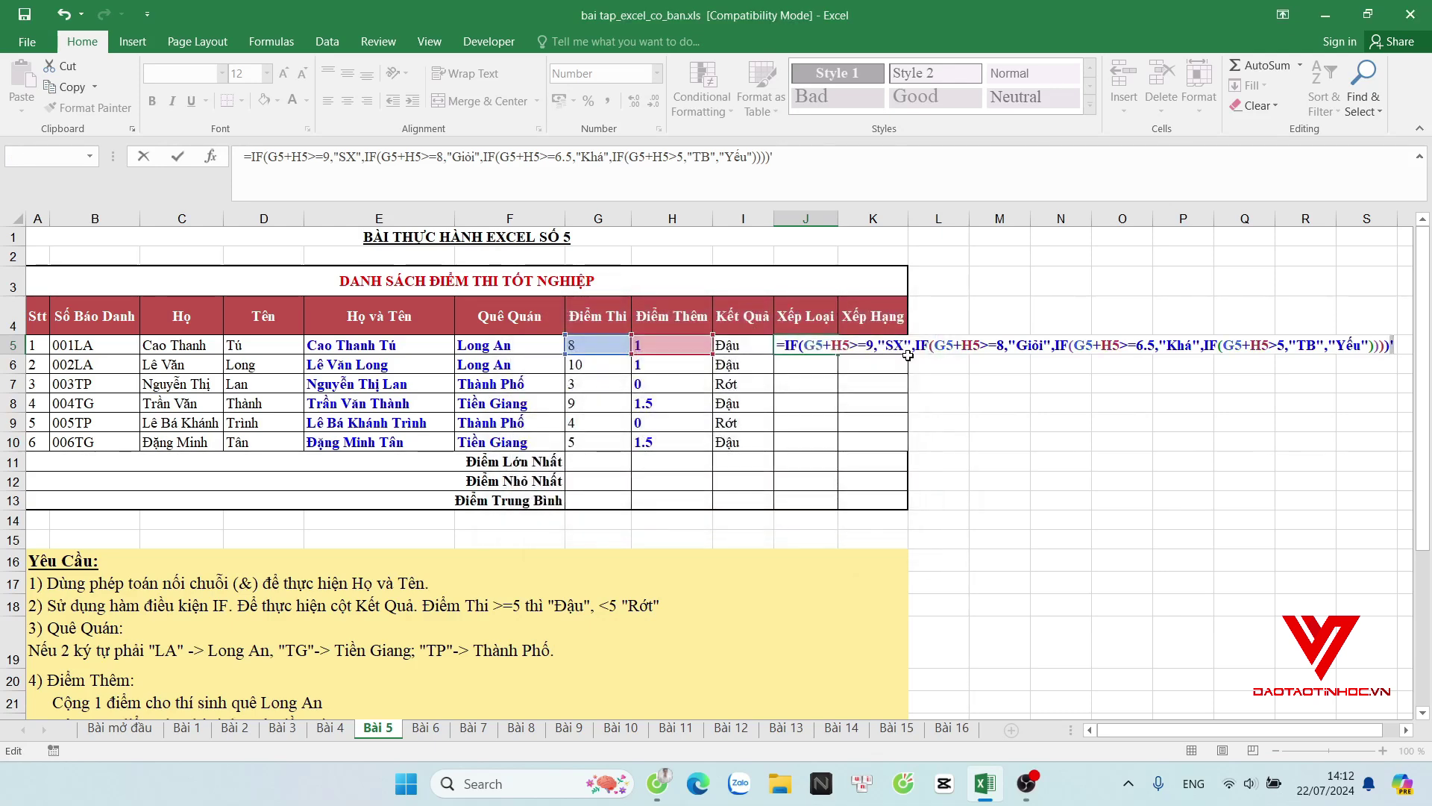
pyautogui.press('BackSpace')
pyautogui.press('Return')
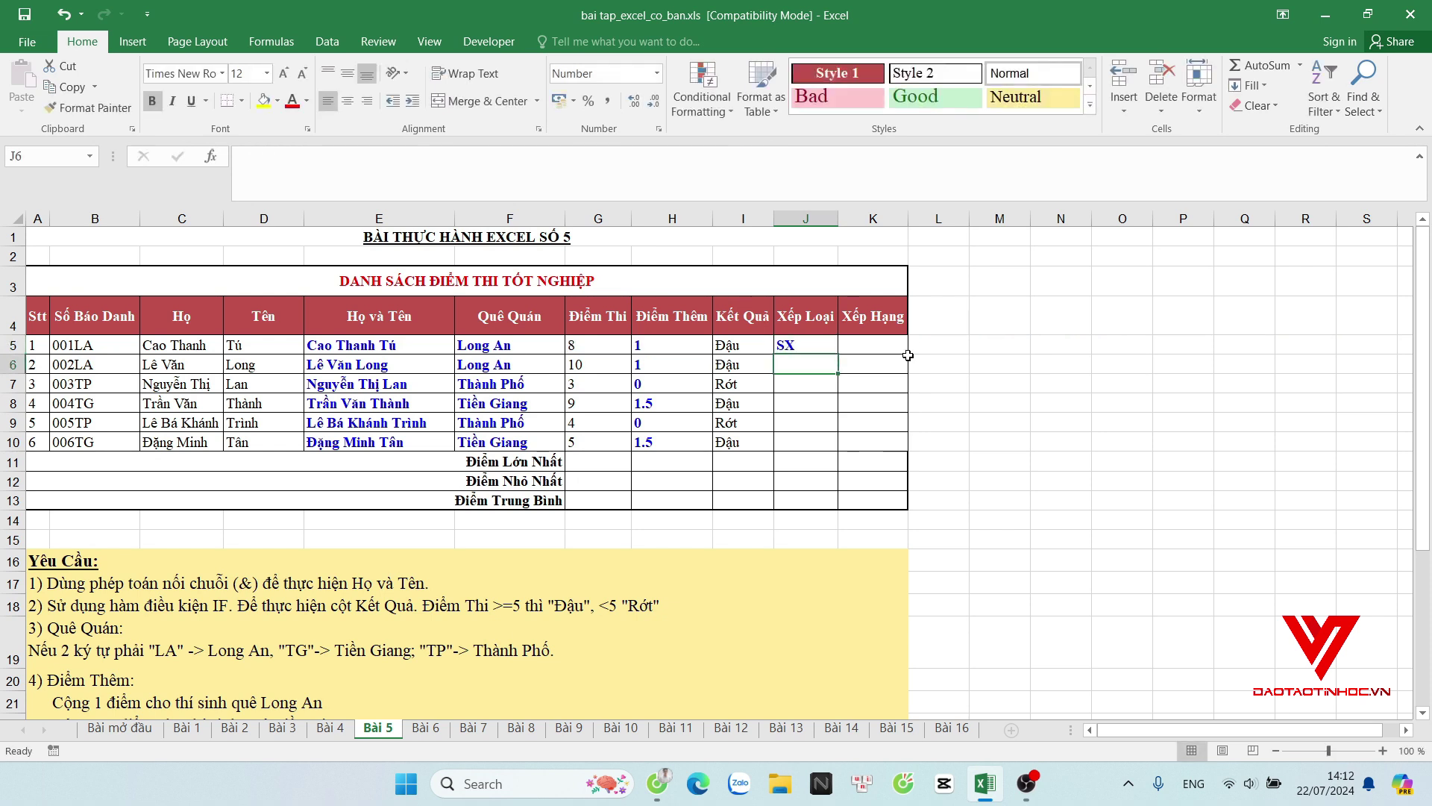
# Fill the J5 grade formula down to J10, showing SX, SX, Yếu, SX, Yếu, Khá.
pyautogui.click(826, 347)
pyautogui.moveTo(837, 354); pyautogui.dragTo(828, 448)
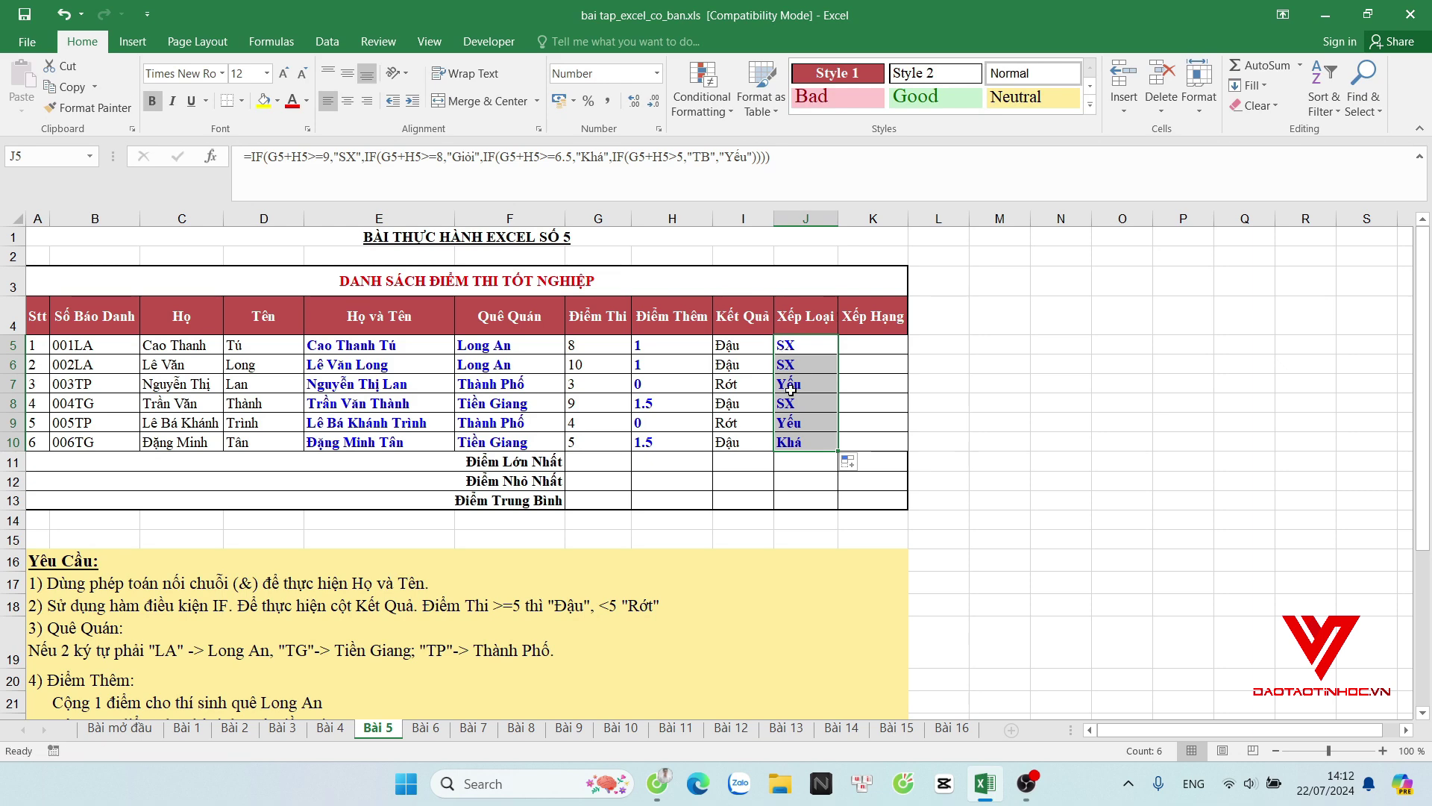
pyautogui.scroll(-3, 792, 382)
pyautogui.scroll(3, 792, 382)
pyautogui.click(792, 382)
pyautogui.scroll(-1, 792, 395)
pyautogui.scroll(-2, 793, 411)
pyautogui.scroll(-3, 251, 558)
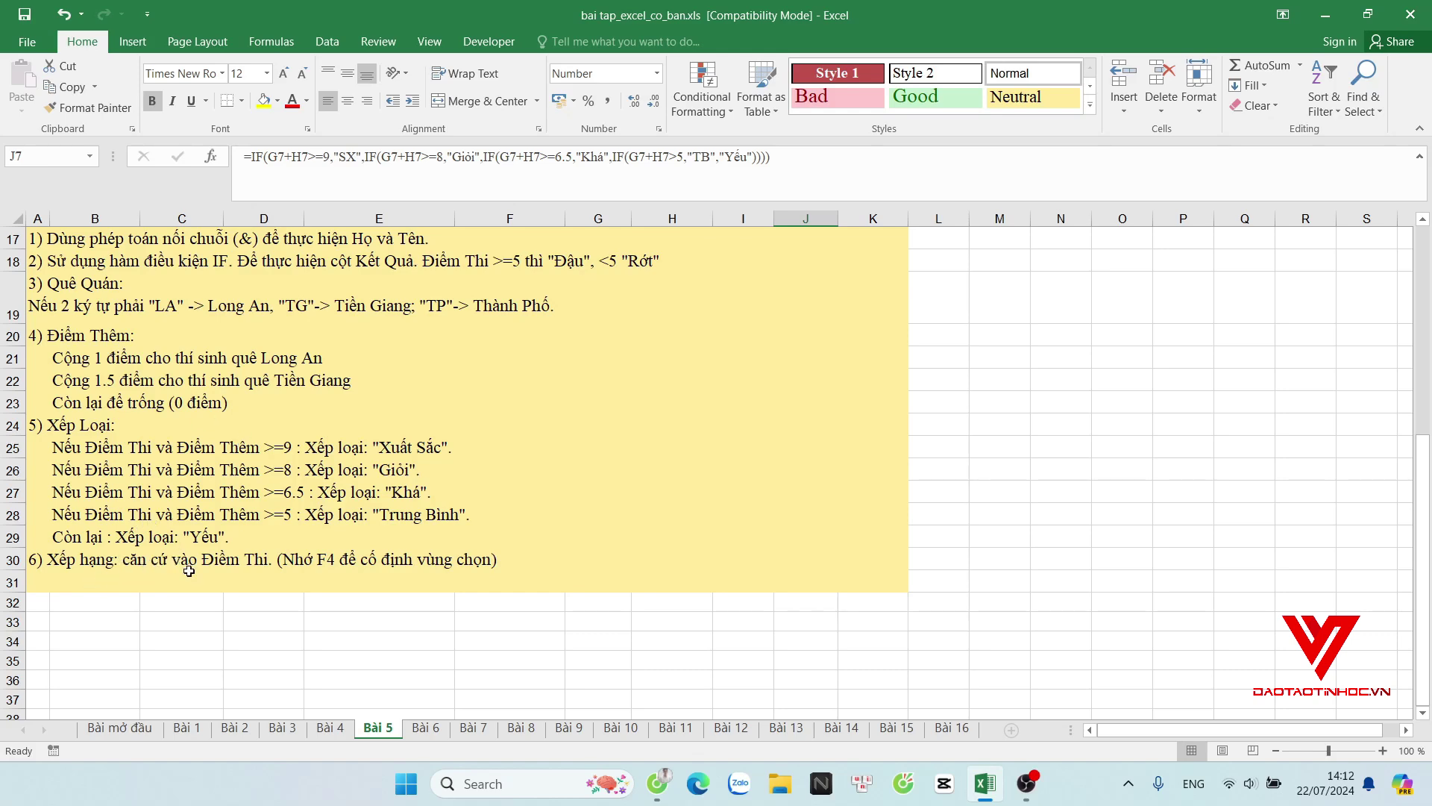
pyautogui.scroll(4, 372, 617)
pyautogui.scroll(1, 372, 618)
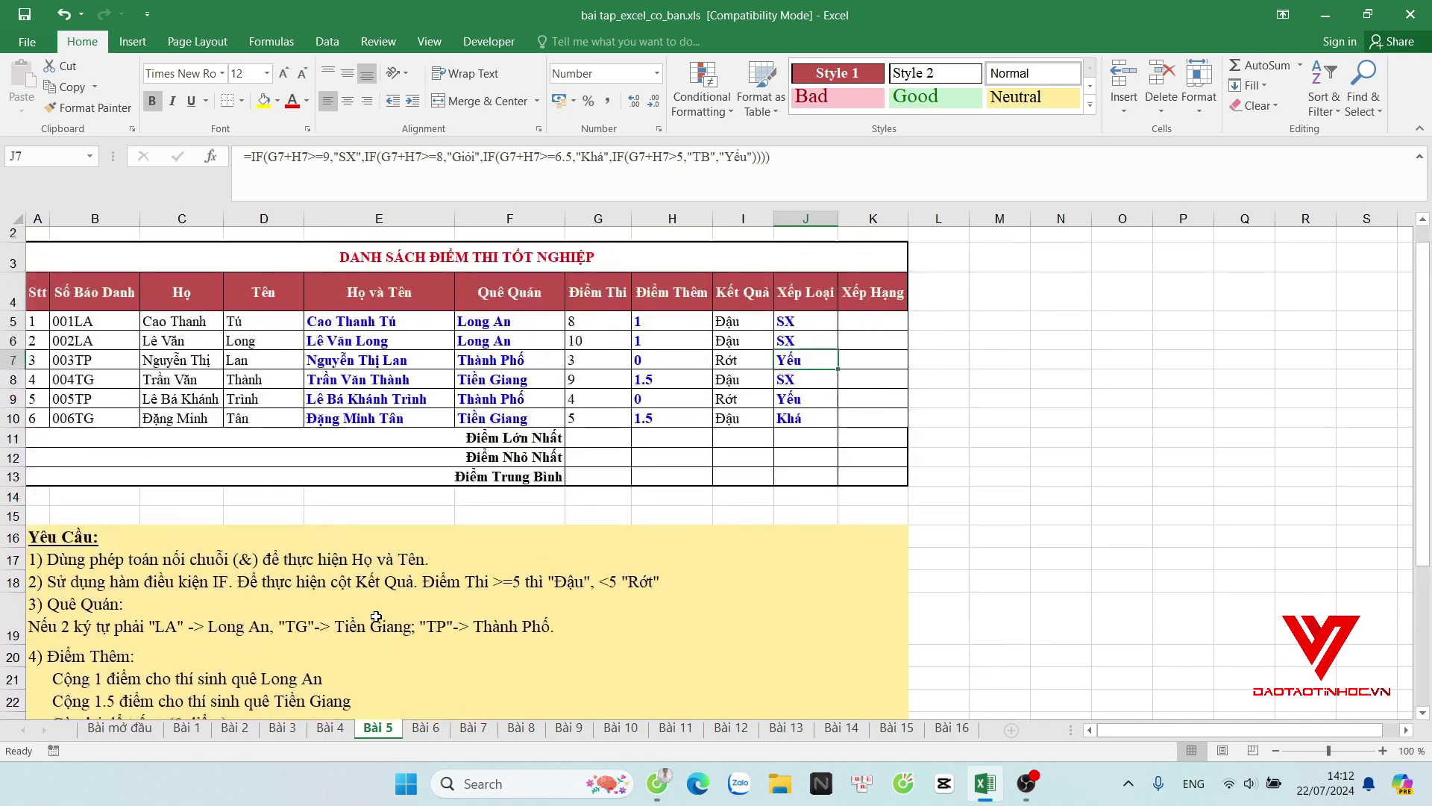
pyautogui.scroll(1, 372, 618)
pyautogui.click(872, 349)
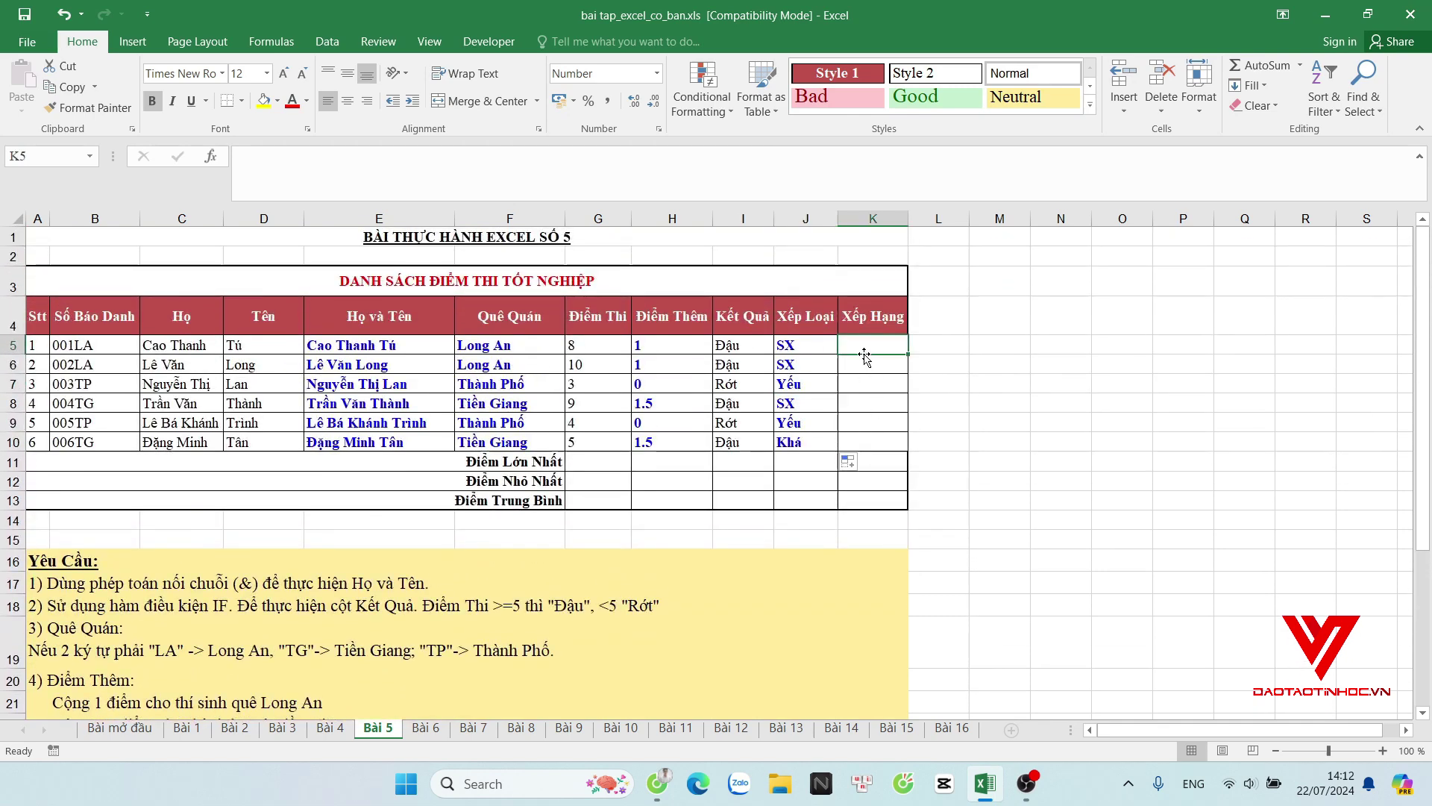
# Enter =RANK(G5,$G$5:$G$10,0) in K5, ranking the first score as 3.
pyautogui.write('=ran')
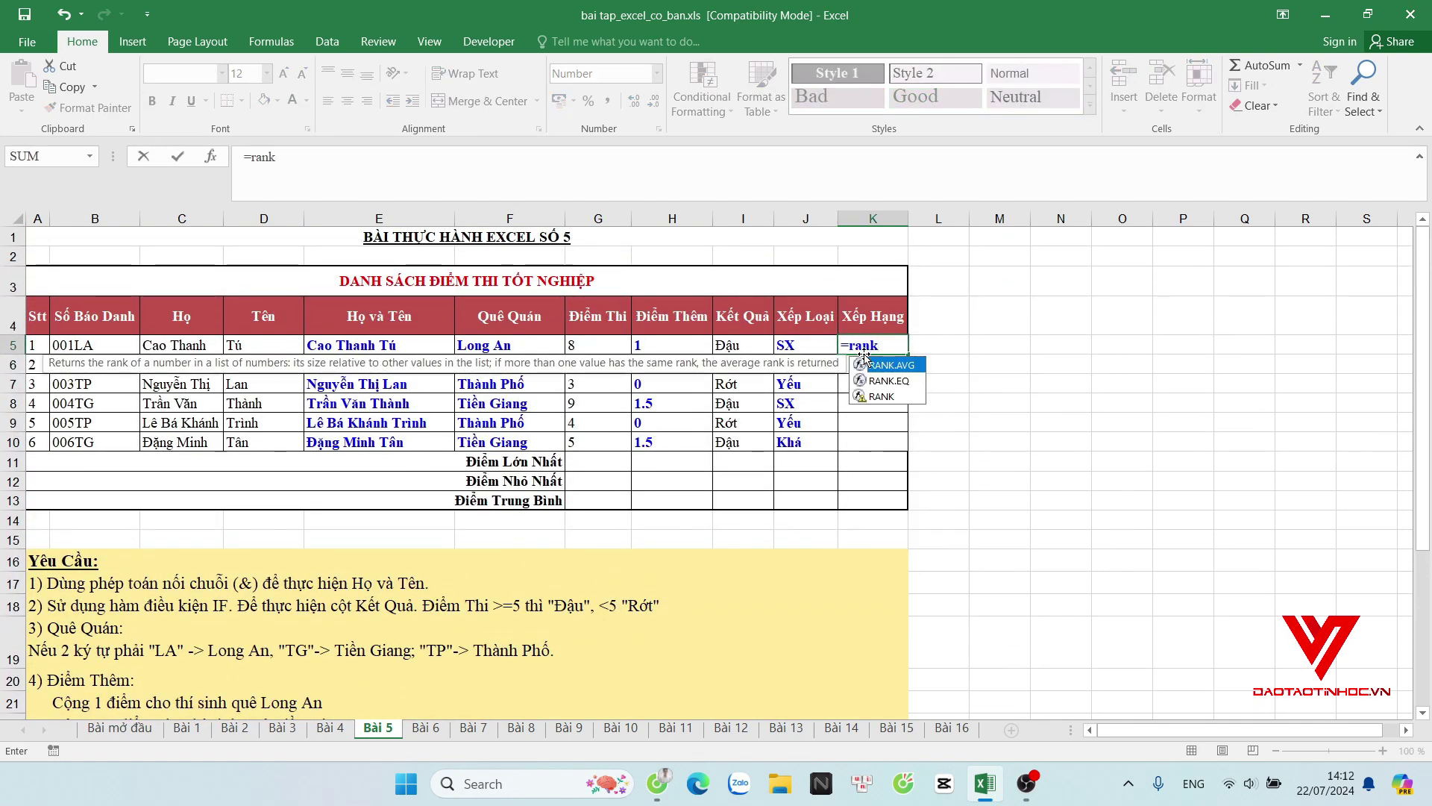
pyautogui.write('k')
pyautogui.press('Tab')
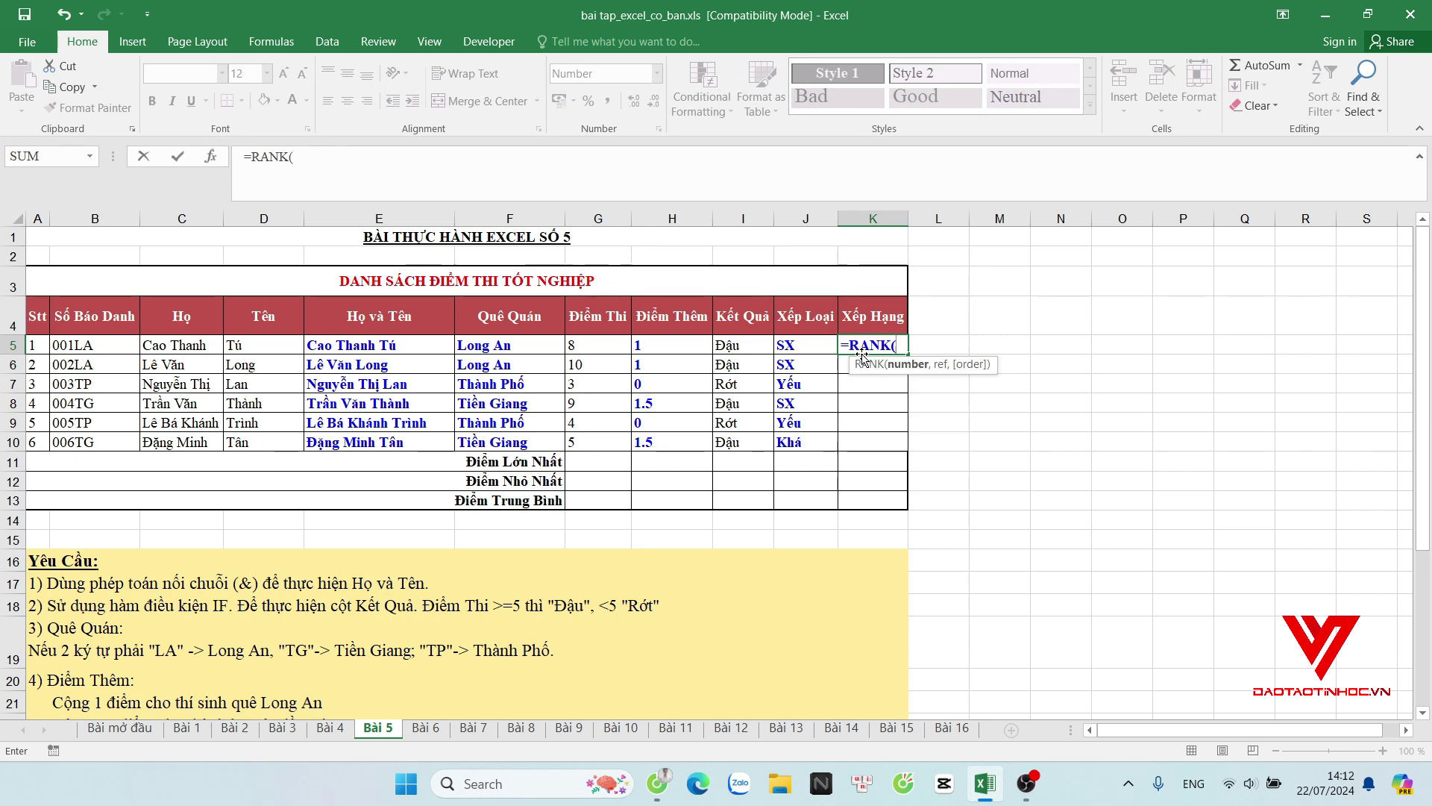
pyautogui.click(598, 341)
pyautogui.write(',')
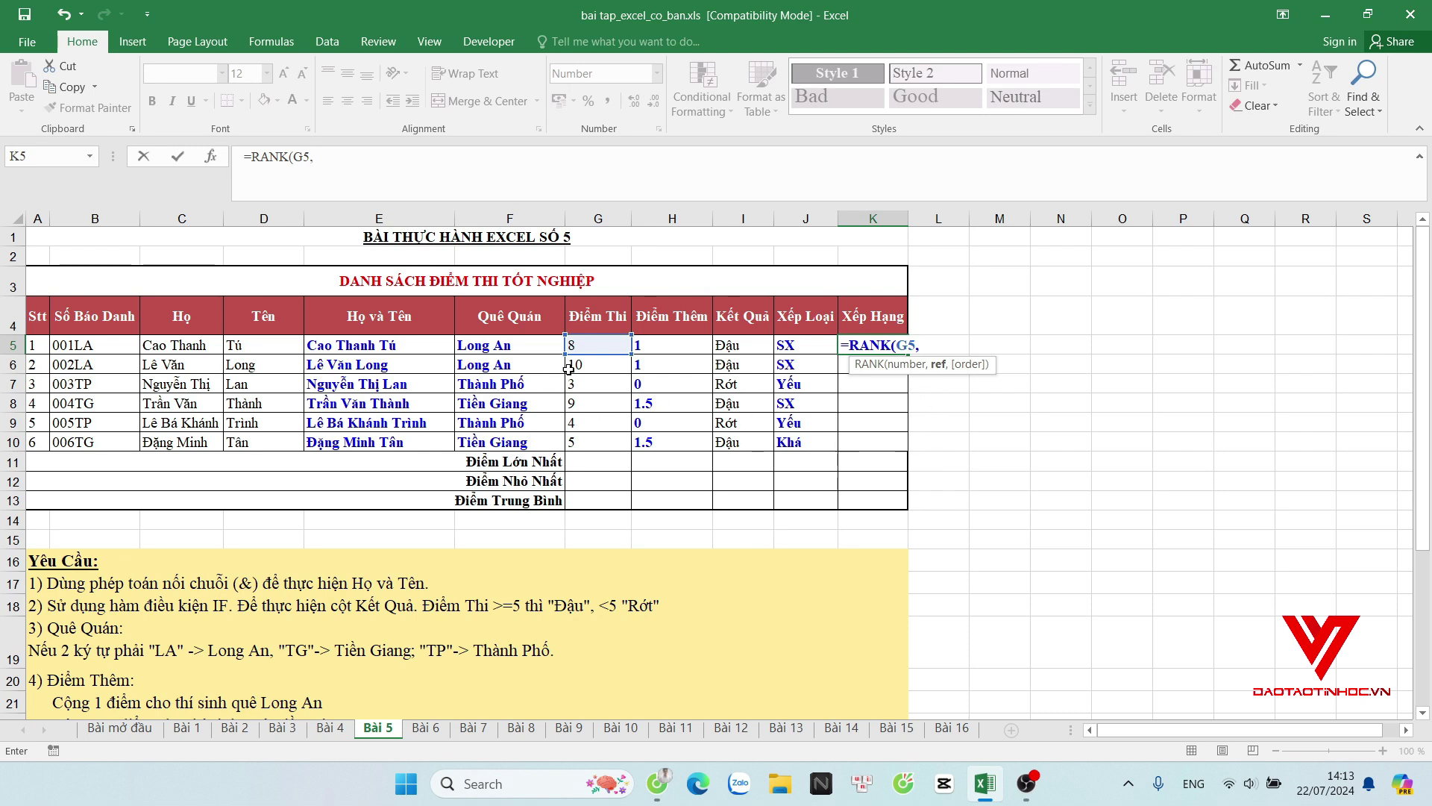
pyautogui.moveTo(586, 343); pyautogui.dragTo(593, 440)
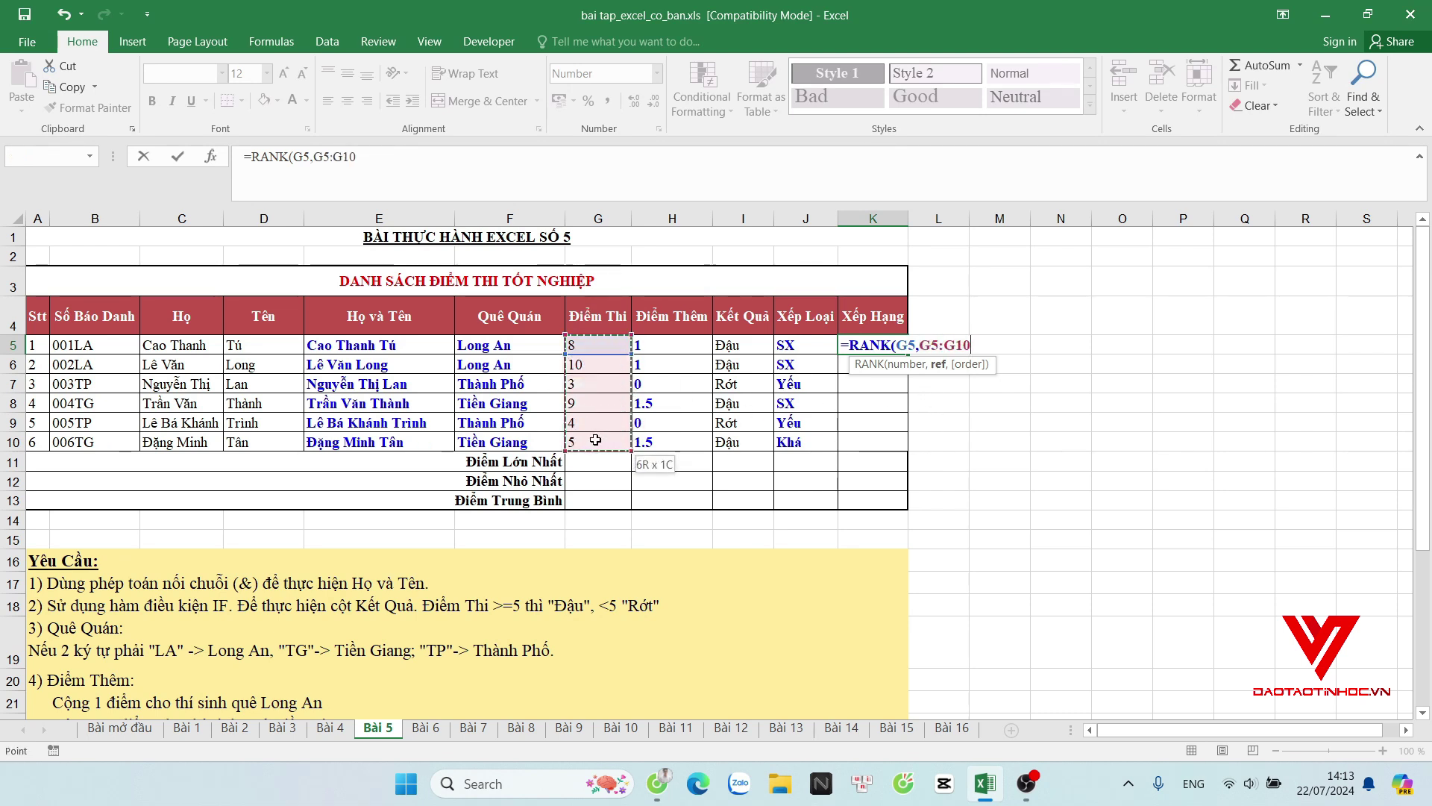
pyautogui.press('F4')
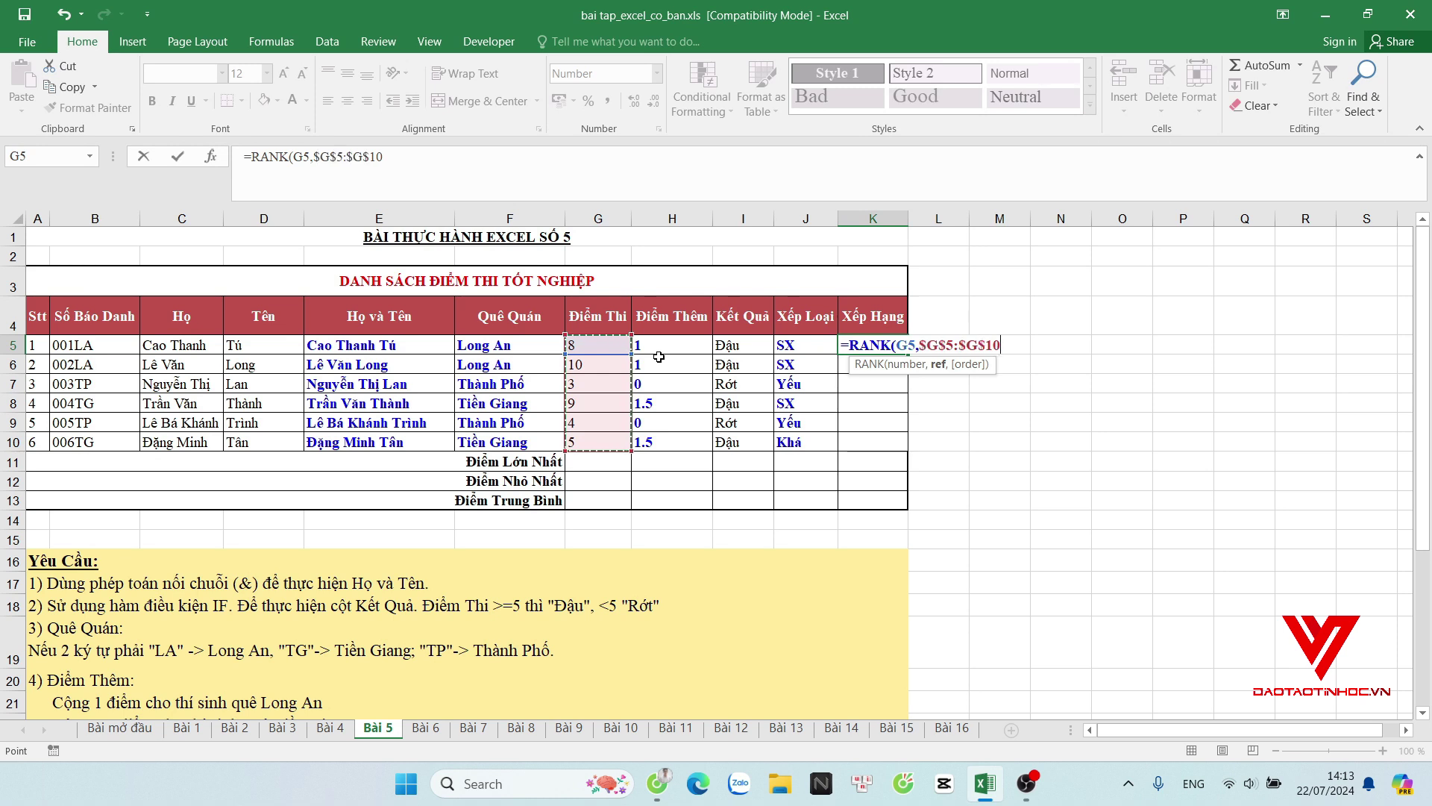
pyautogui.write(',')
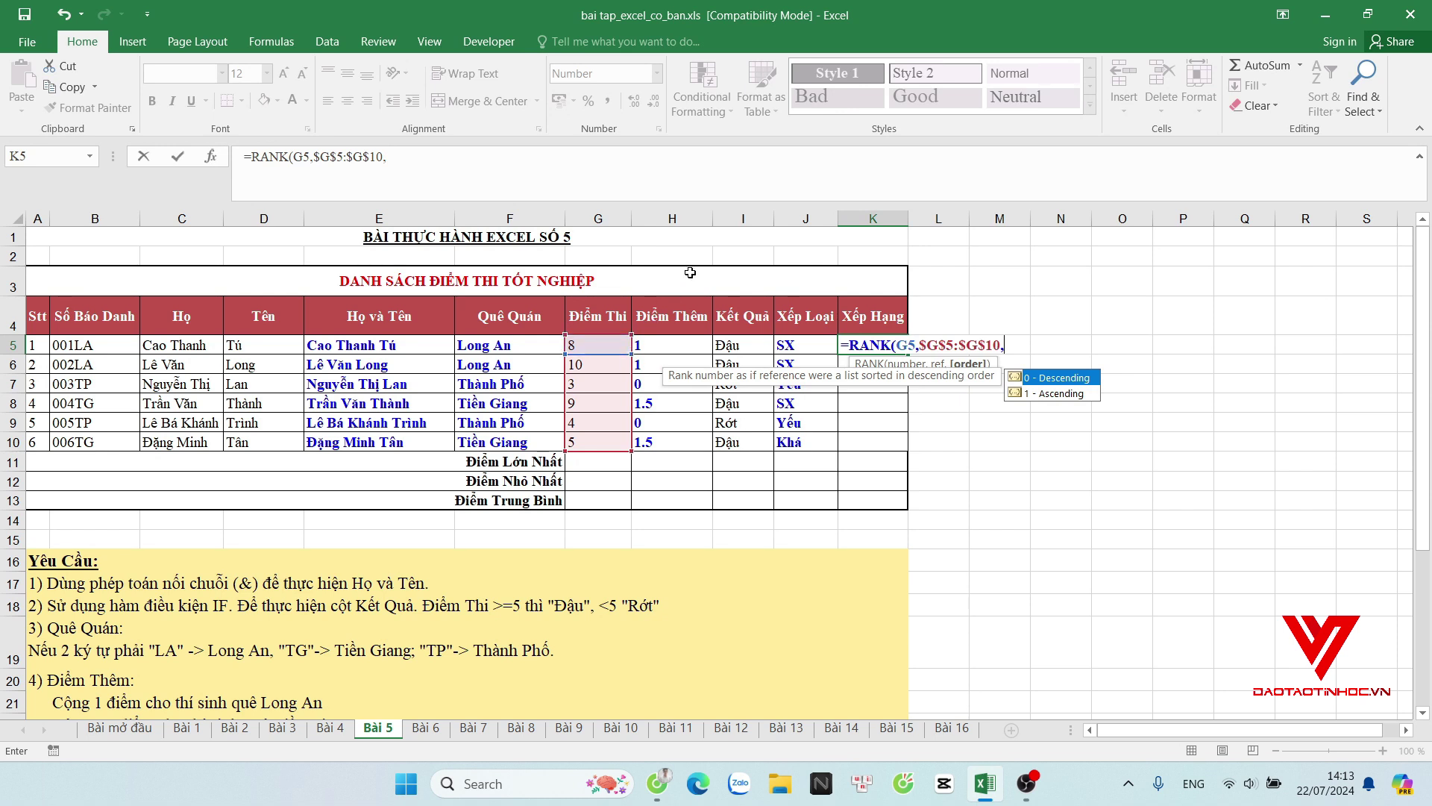
pyautogui.write(')')
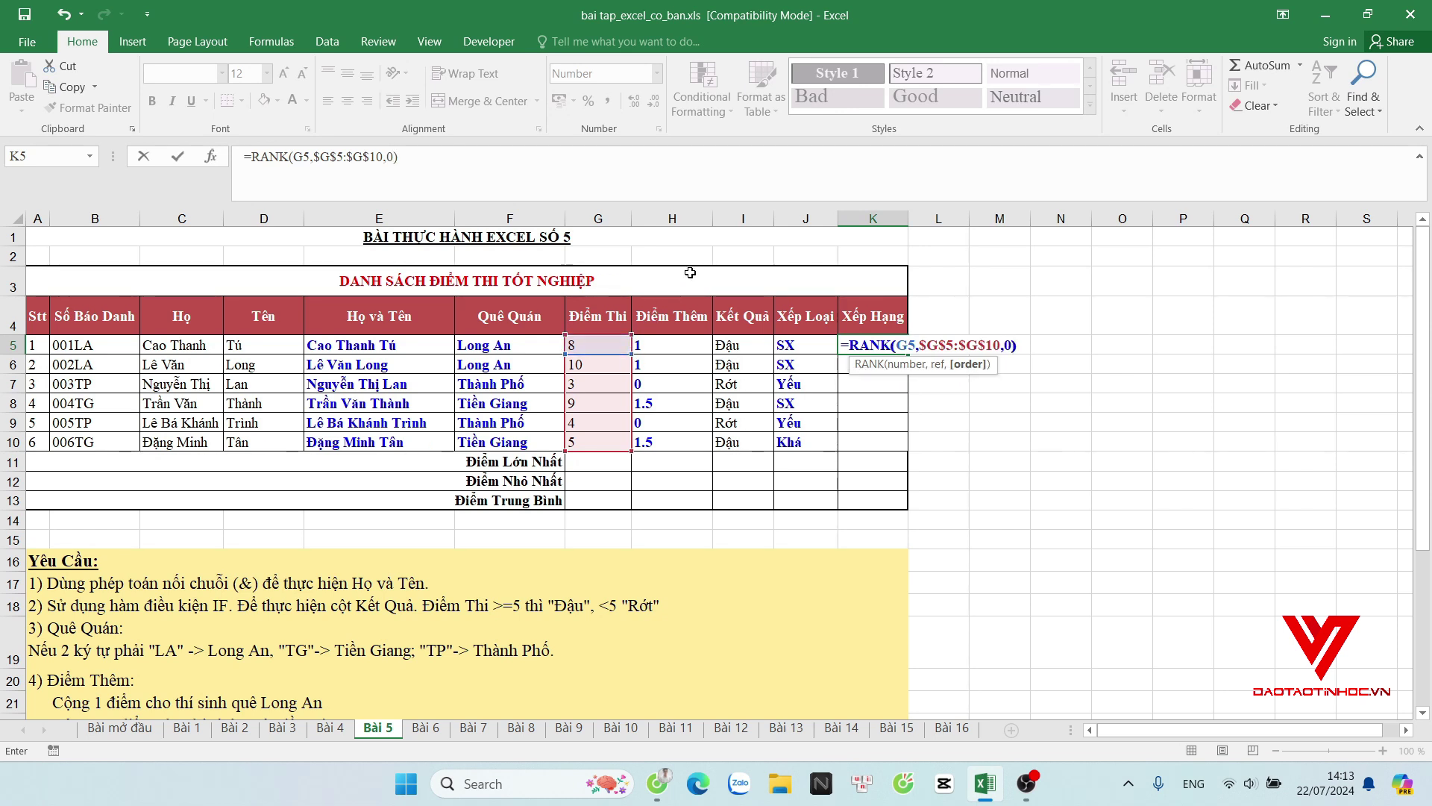
pyautogui.hotkey('ctrl', 'Return')
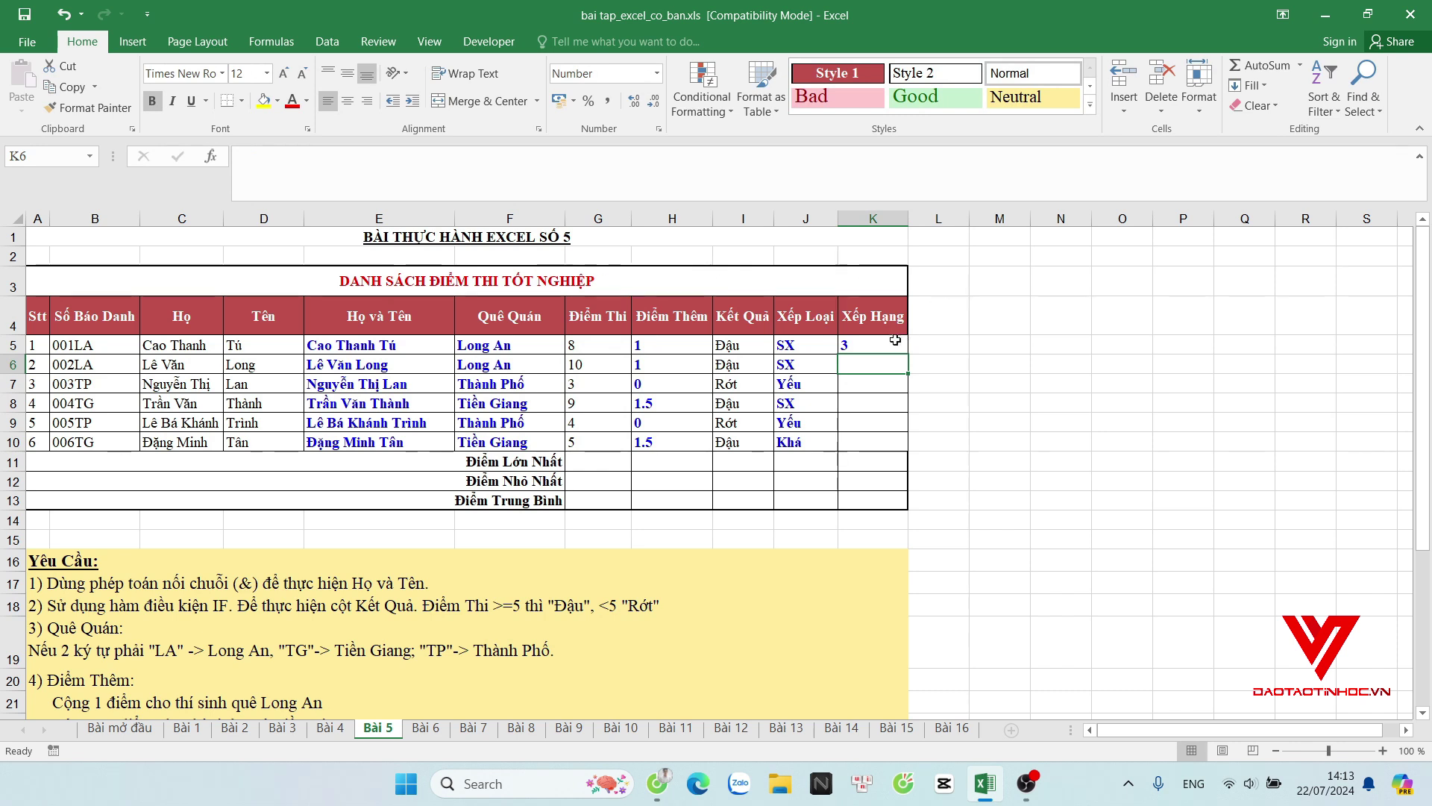
# Copy the RANK formula from K5 down to K10, then check rows 5–7 against their Điểm Thi scores.
pyautogui.moveTo(906, 357); pyautogui.dragTo(903, 446)
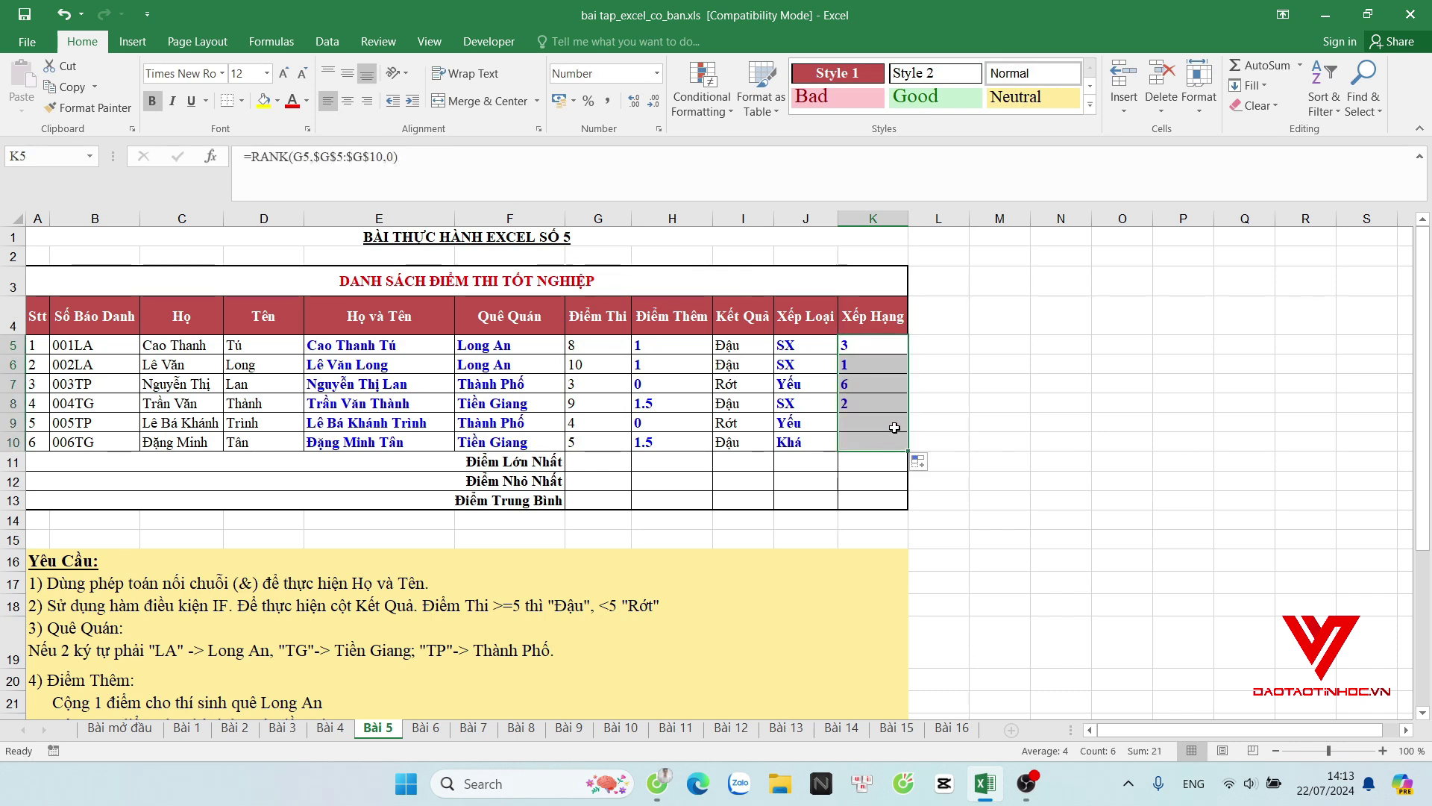
pyautogui.click(573, 347)
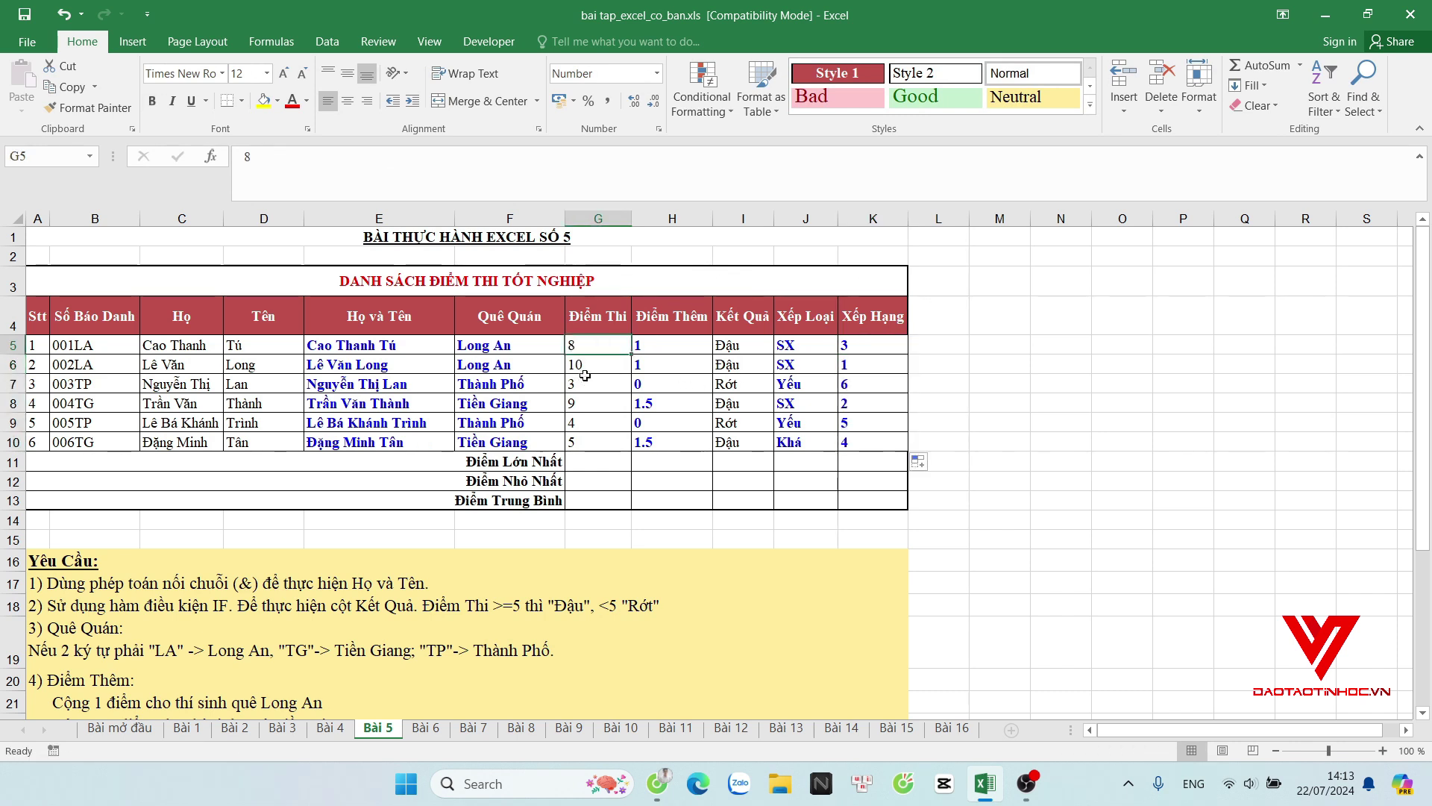
pyautogui.click(589, 366)
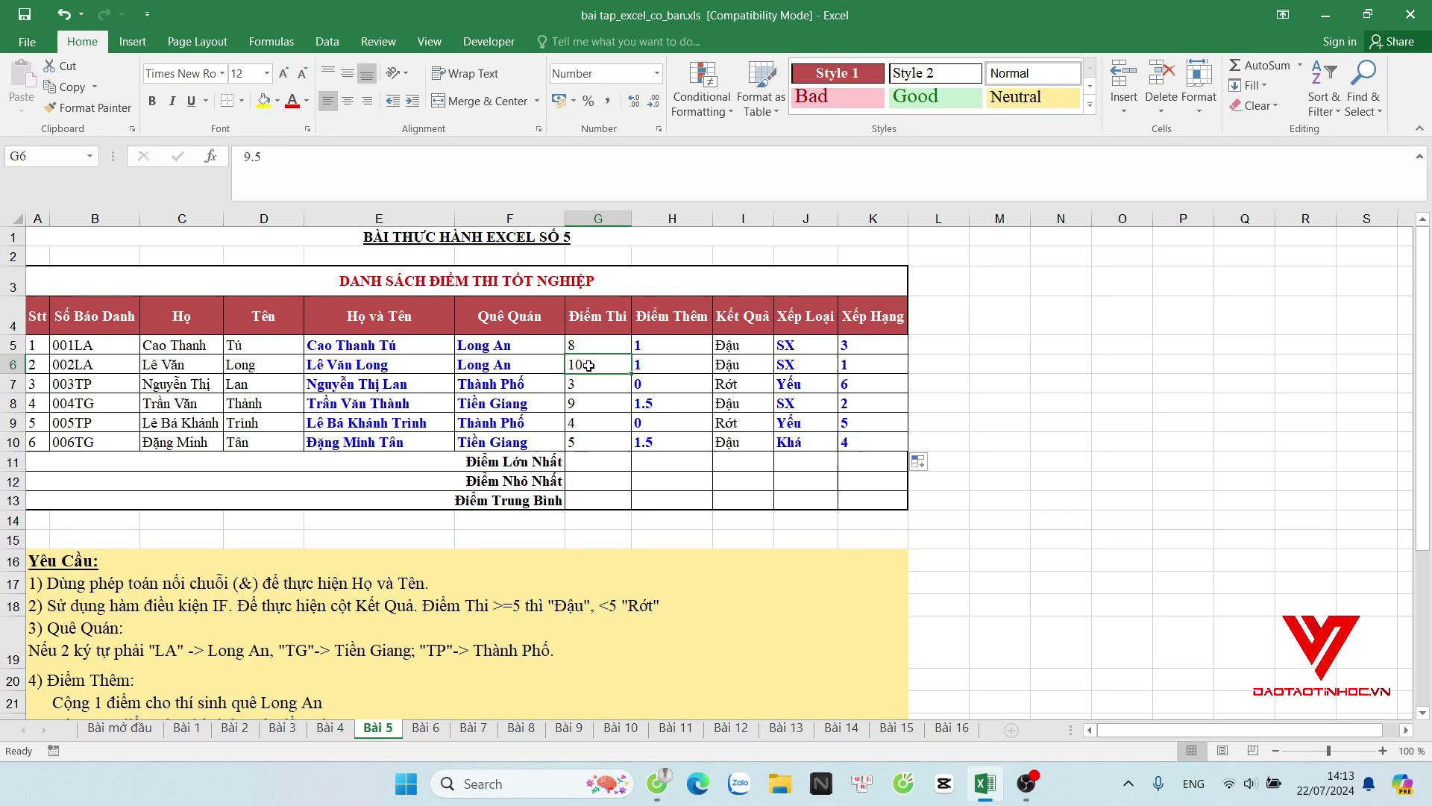
pyautogui.click(878, 368)
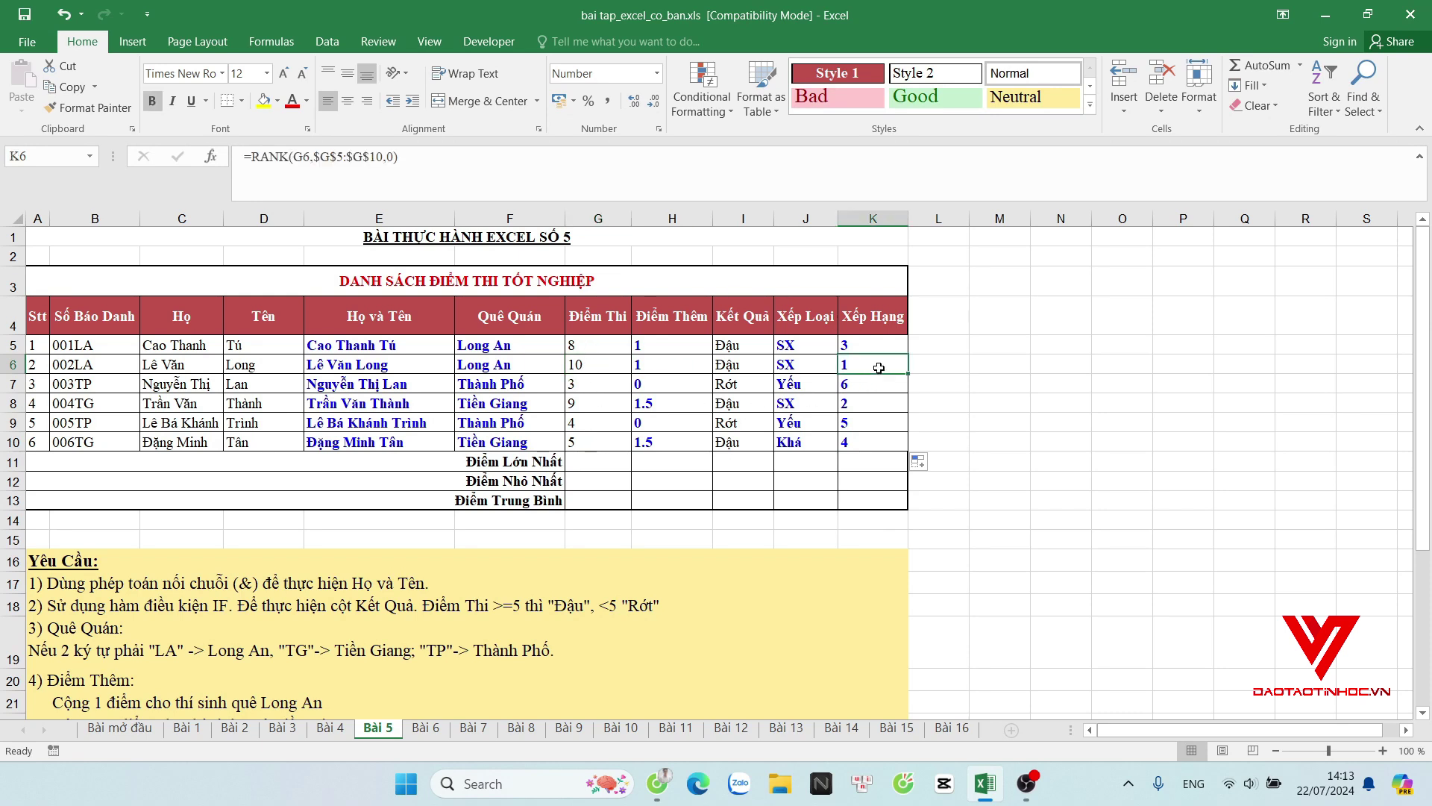
pyautogui.click(589, 385)
pyautogui.click(871, 385)
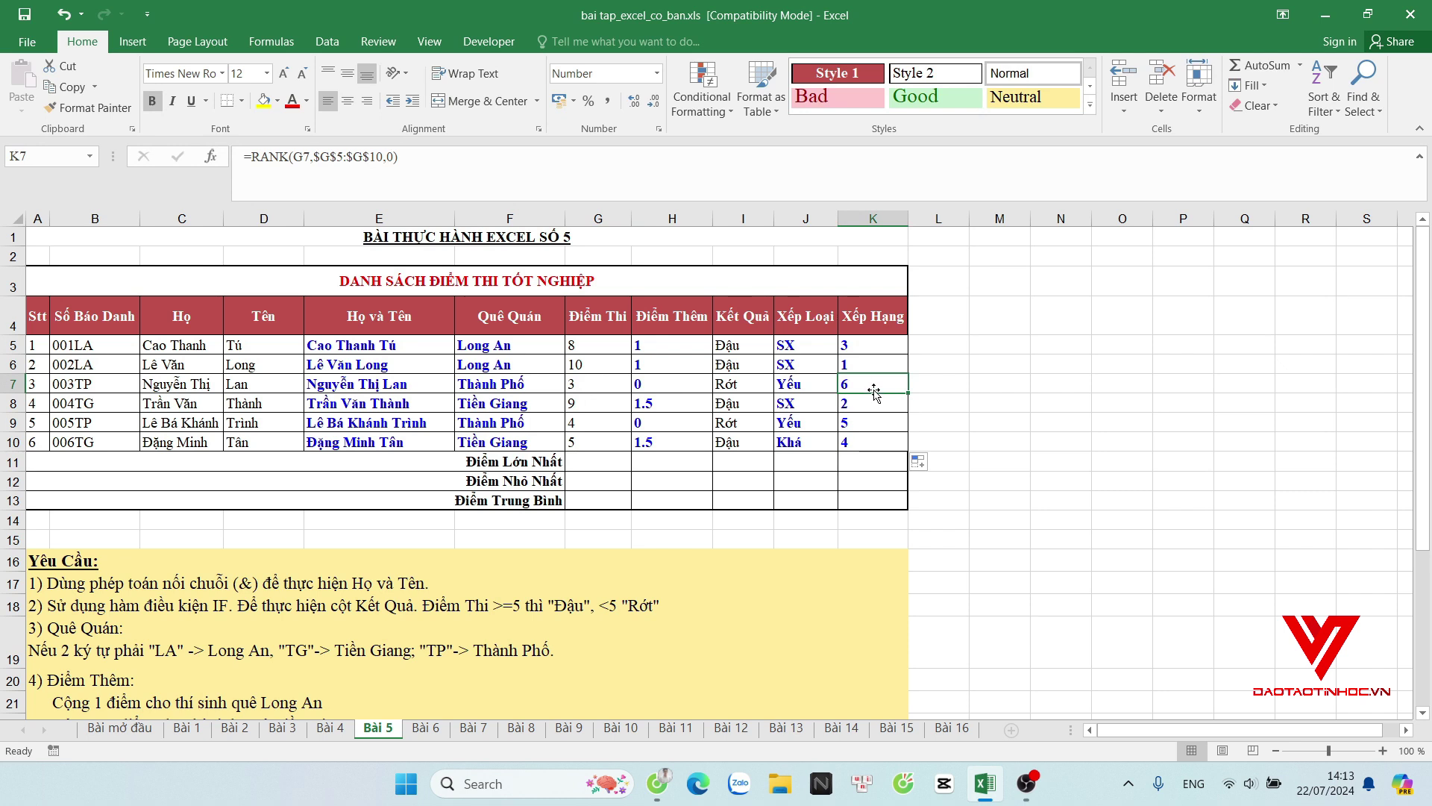